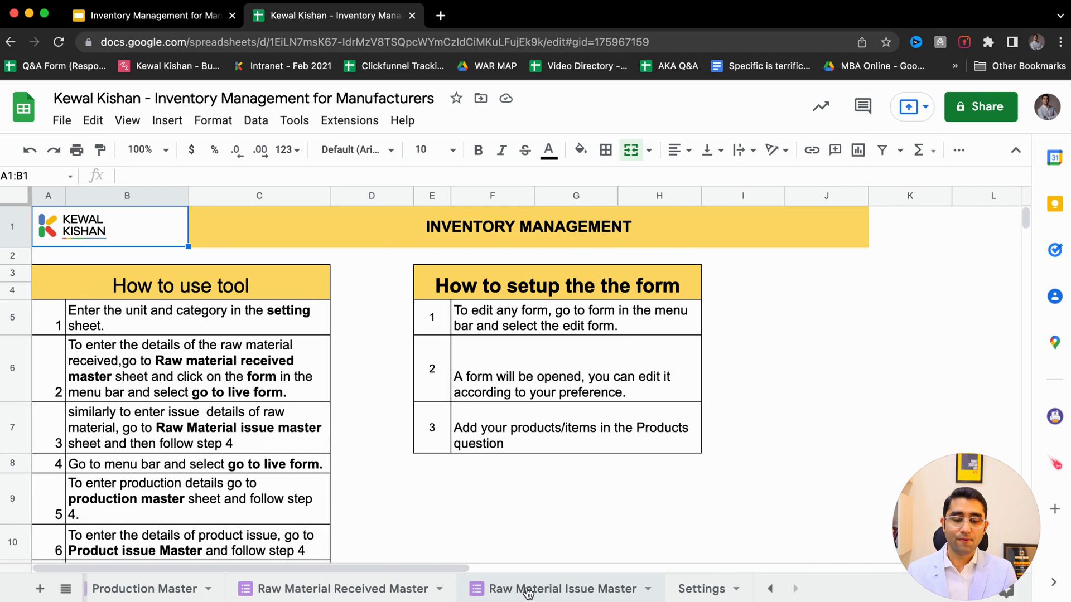
- Switch to the Raw Material Received Master sheet listing the timestamped material receipts
click(361, 589)
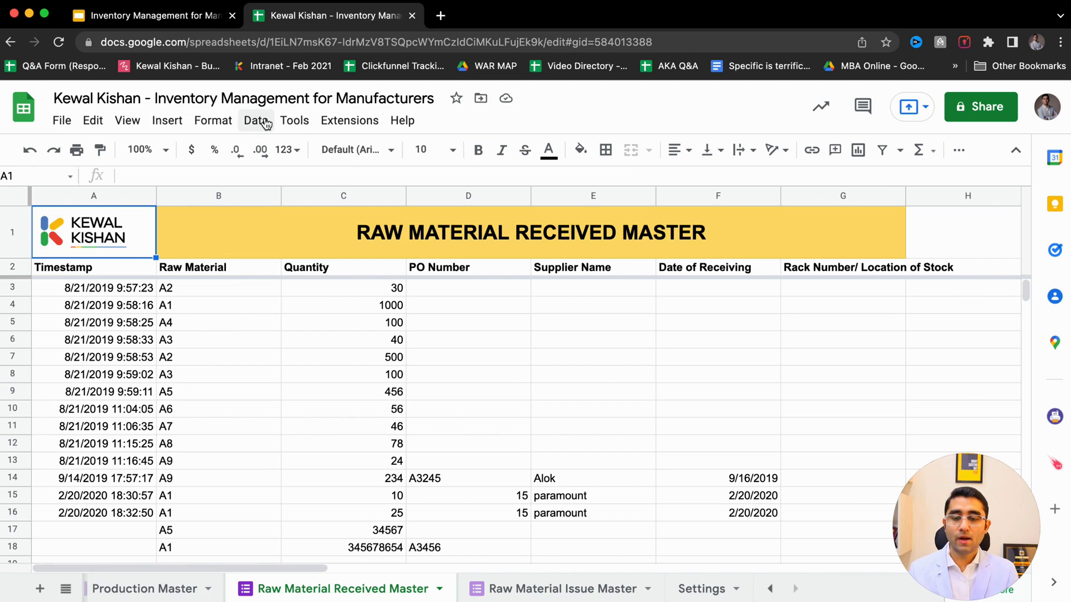
- Open the linked Raw Material Received Form live through Tools > Manage form
click(291, 122)
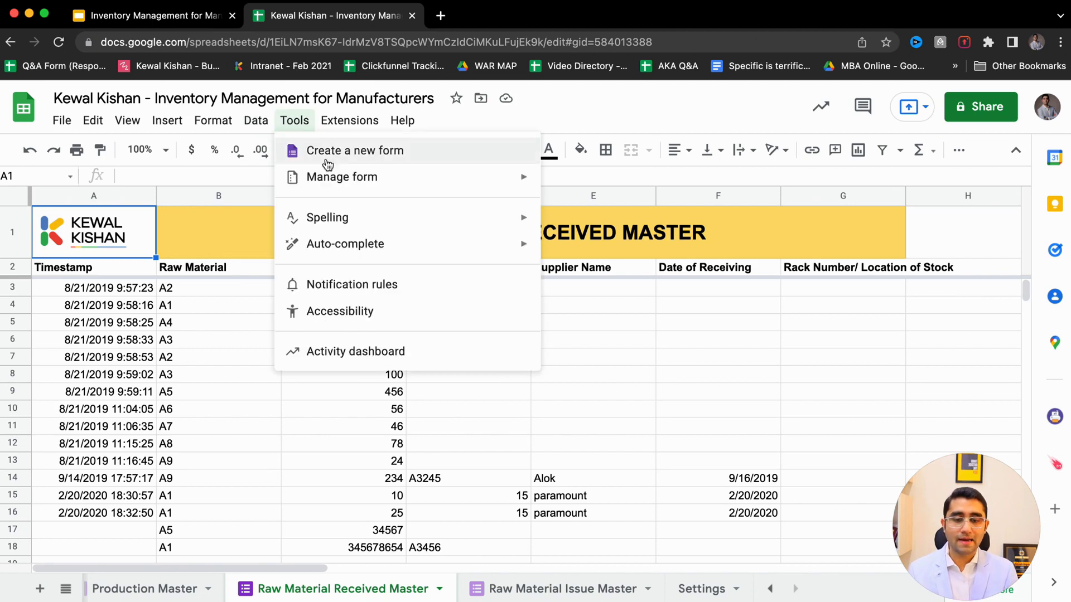
mouse_move(345, 177)
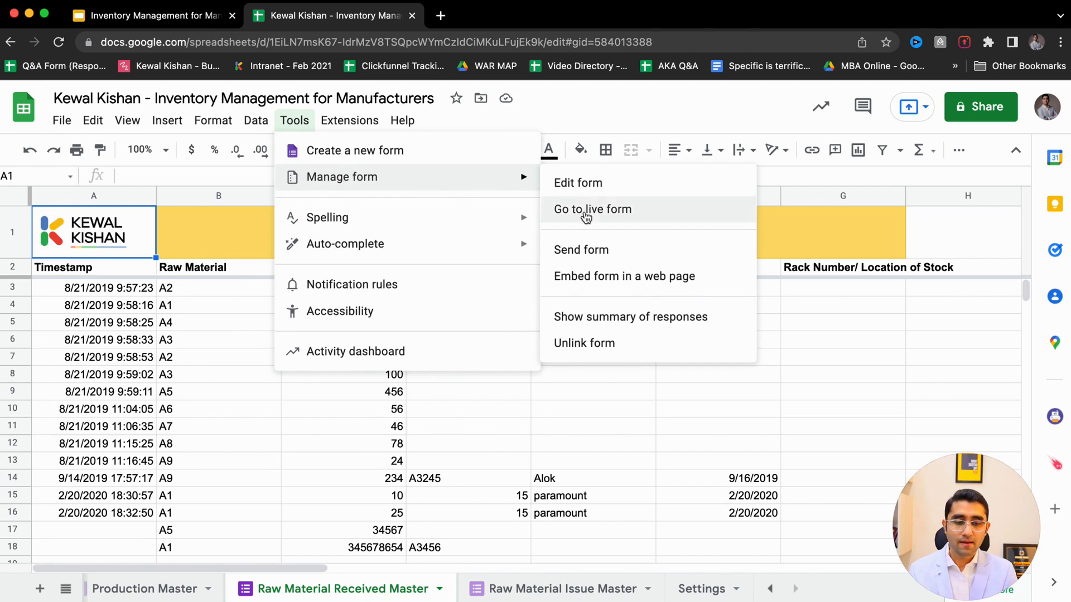
click(638, 215)
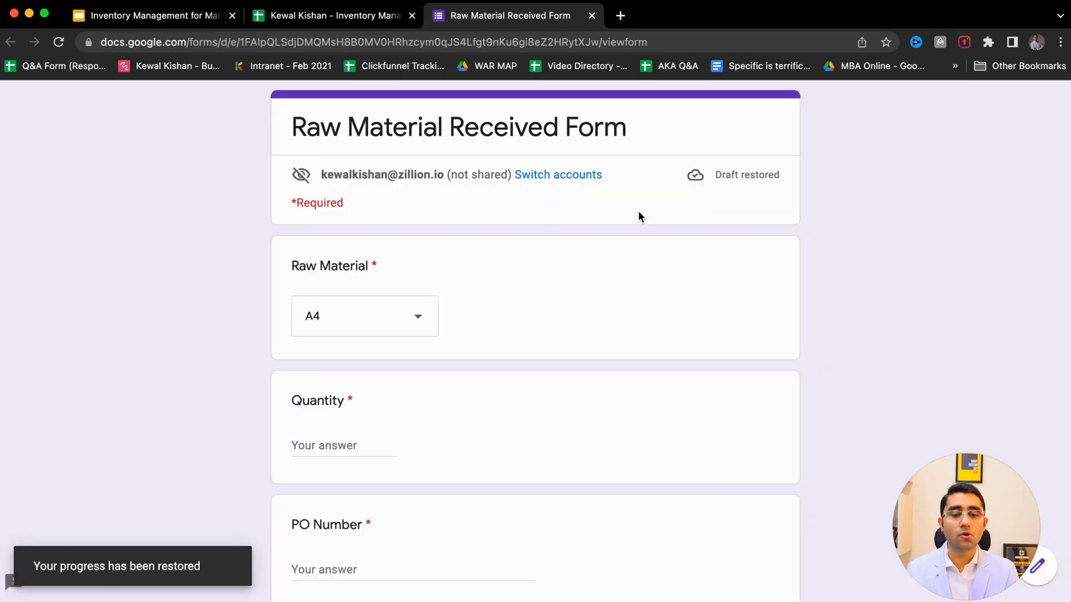
- Review the Raw Material Received Form's title and its required fields
drag(289, 129, 625, 148)
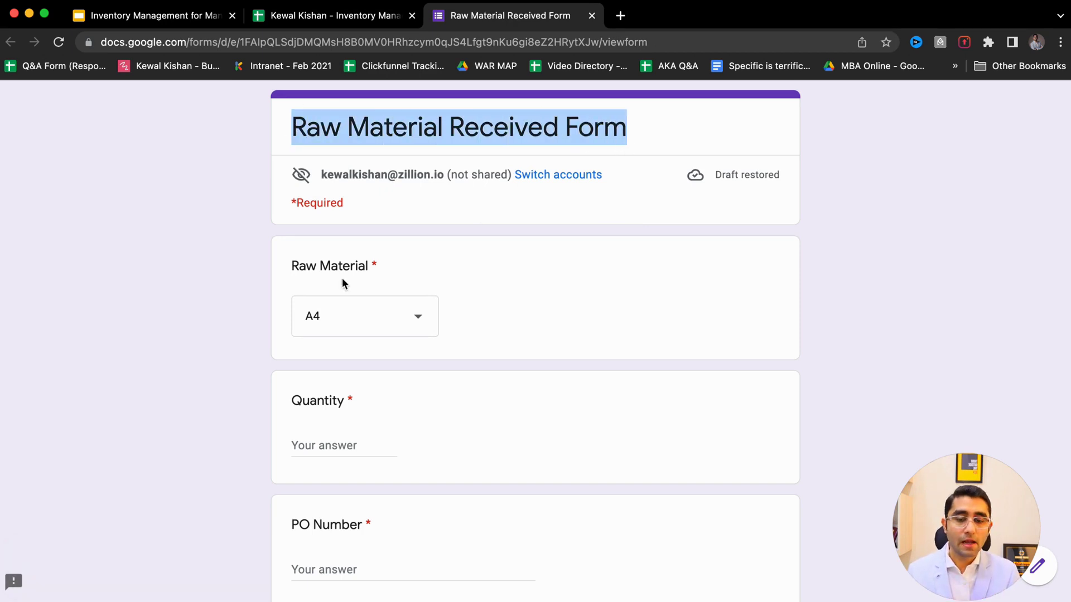
scroll(160, 437, down, 8)
scroll(161, 437, up, 8)
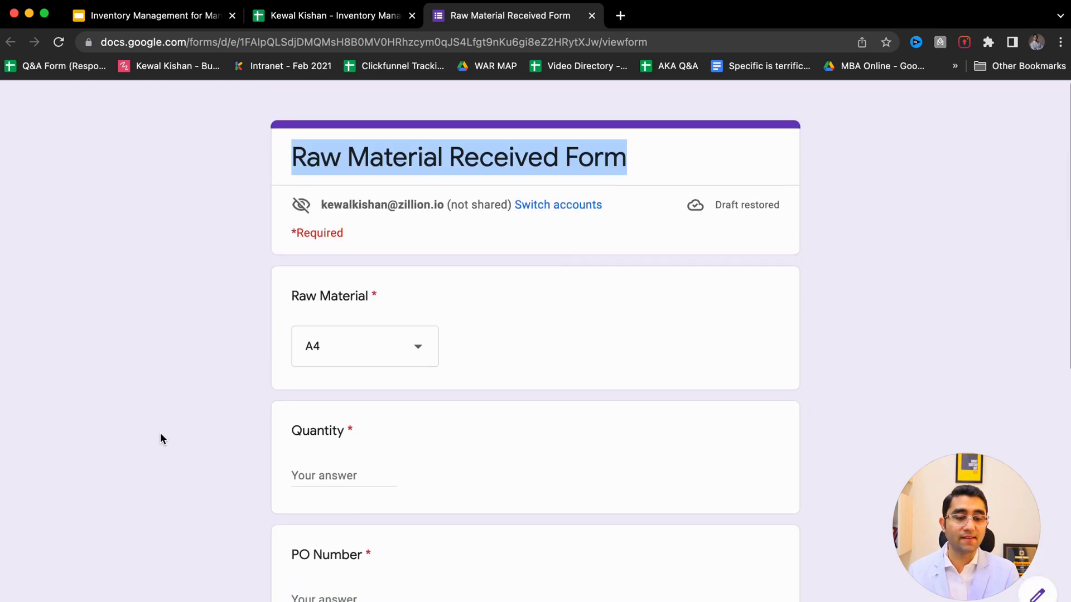
scroll(160, 434, down, 1)
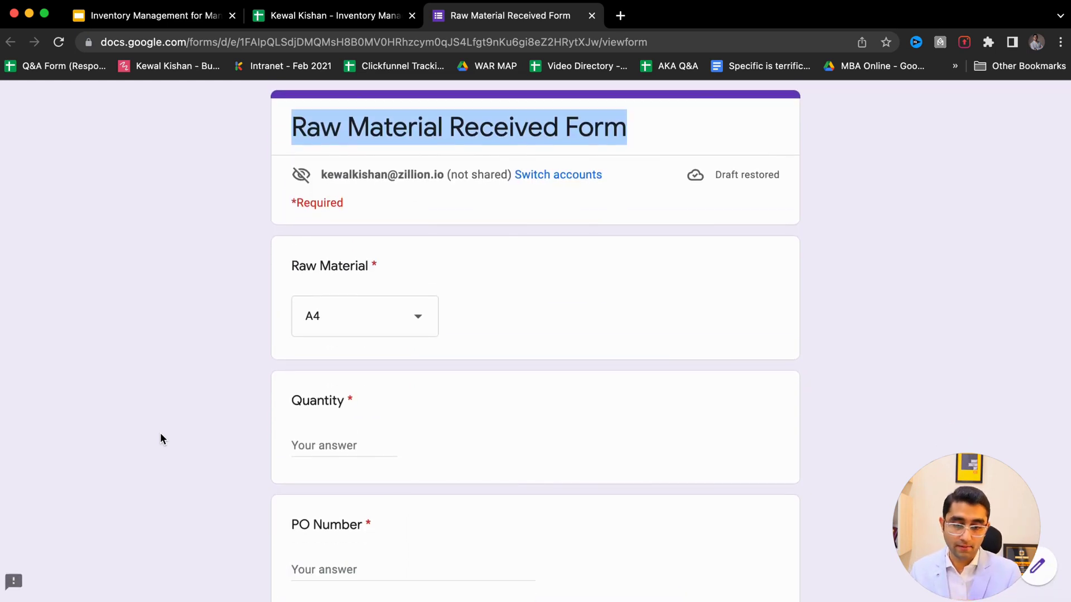
scroll(161, 435, down, 10)
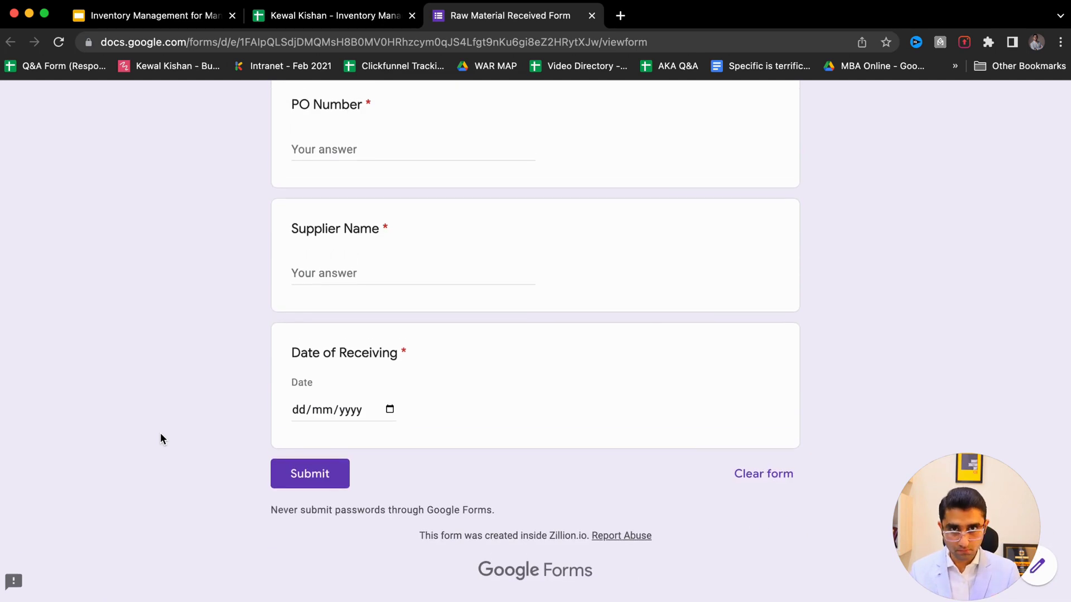
scroll(160, 438, up, 10)
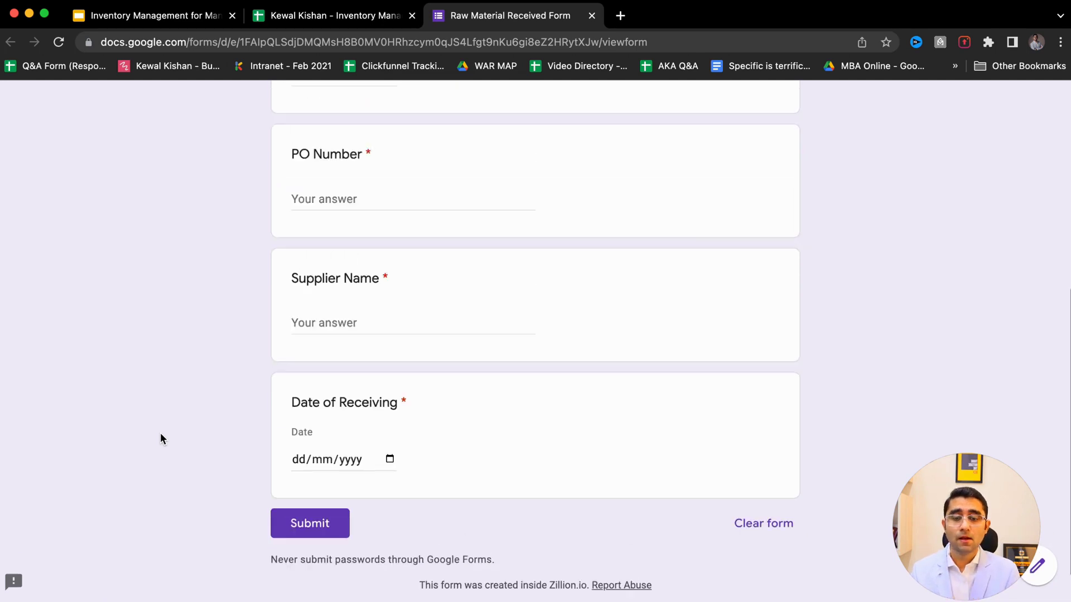
- Select A1 as the Raw Material answer, after briefly picking A2
click(404, 334)
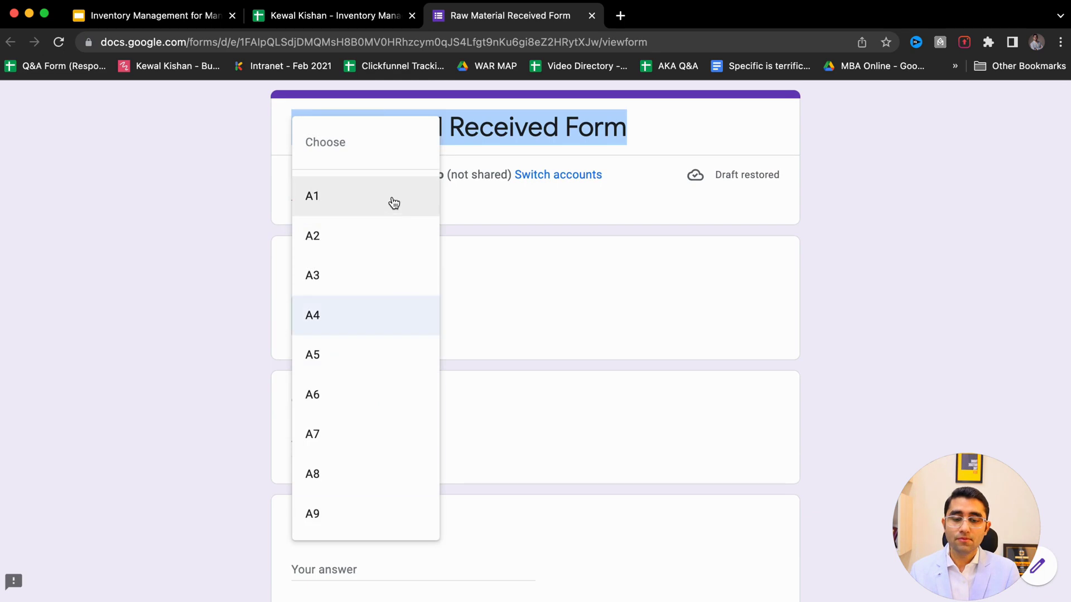
click(387, 232)
click(357, 321)
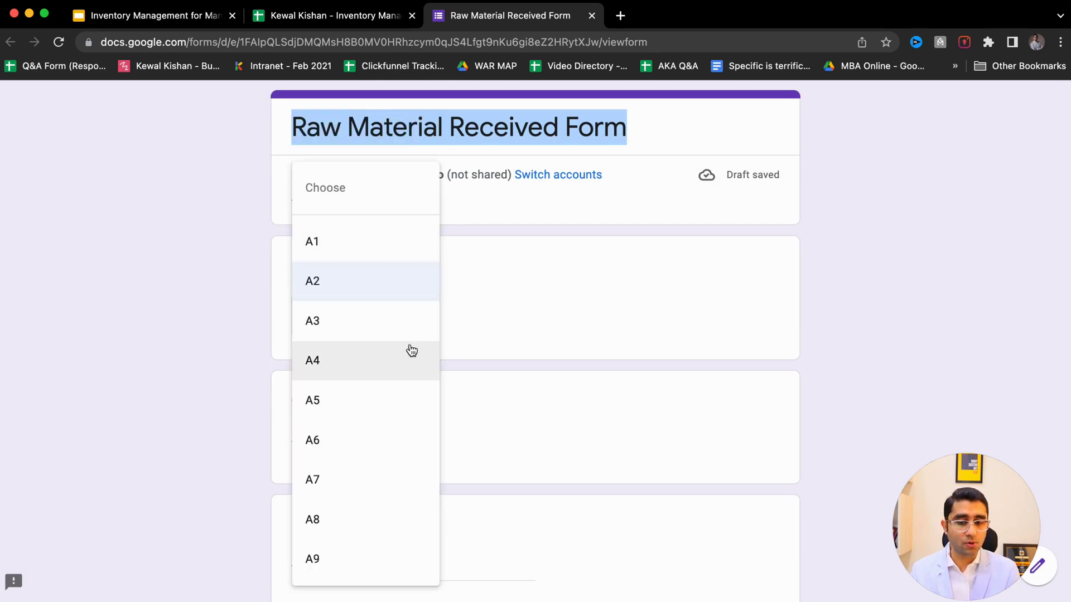
click(573, 312)
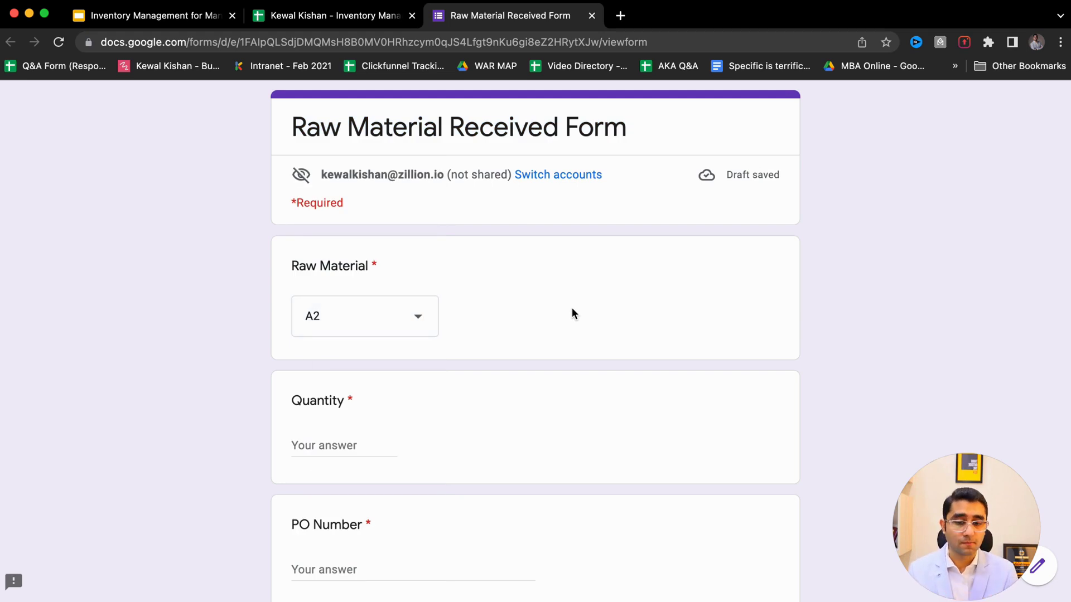
click(412, 315)
click(375, 253)
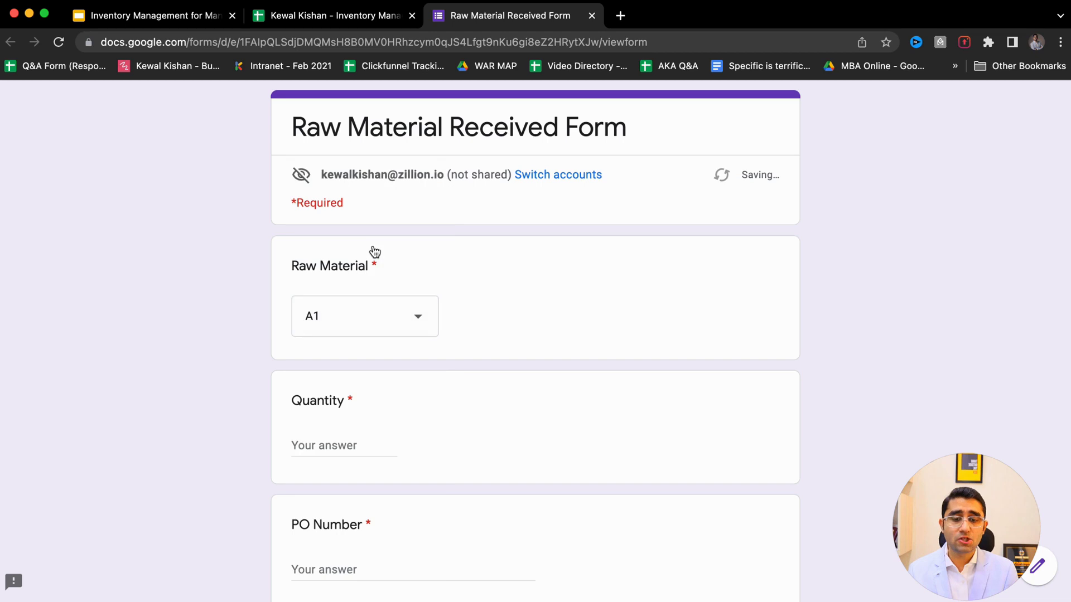
click(326, 449)
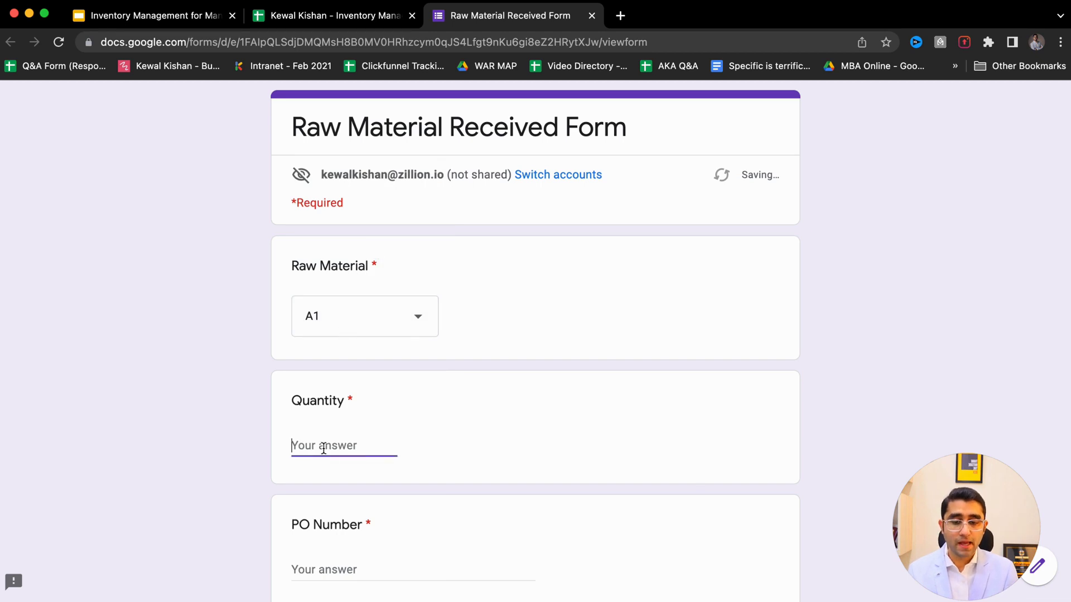
- Choose raw material A5 with quantity 50 and enter the PO number
click(372, 318)
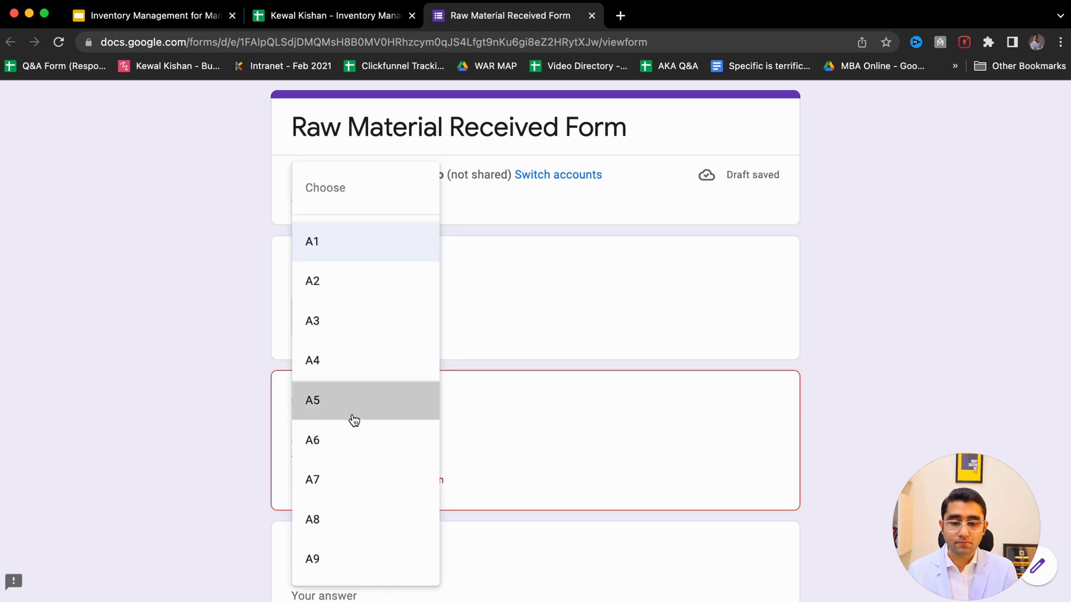
click(354, 420)
click(318, 451)
text(50)
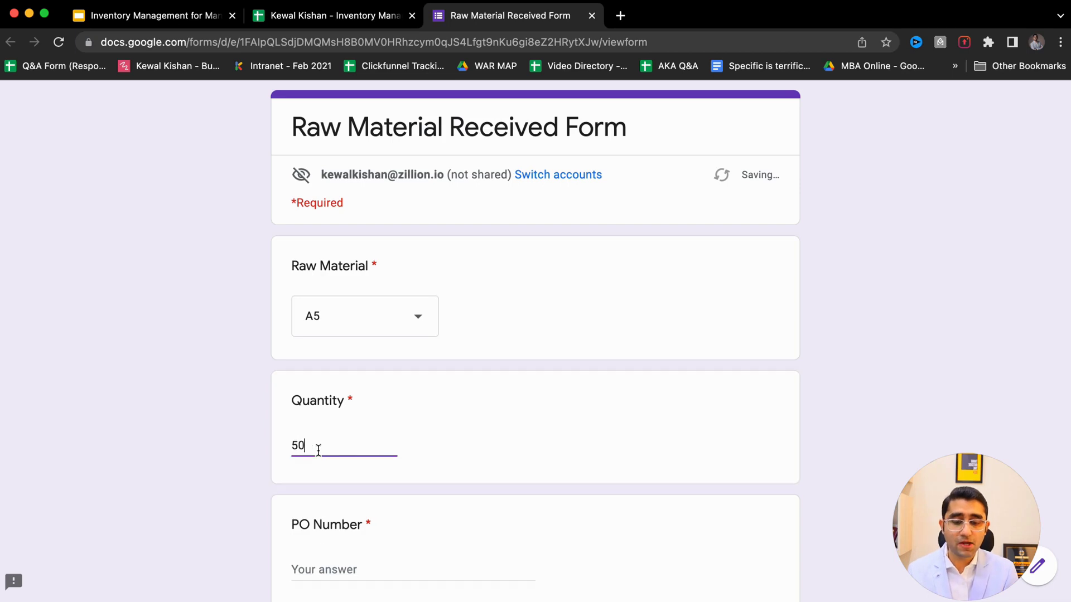
scroll(190, 440, down, 2)
click(335, 467)
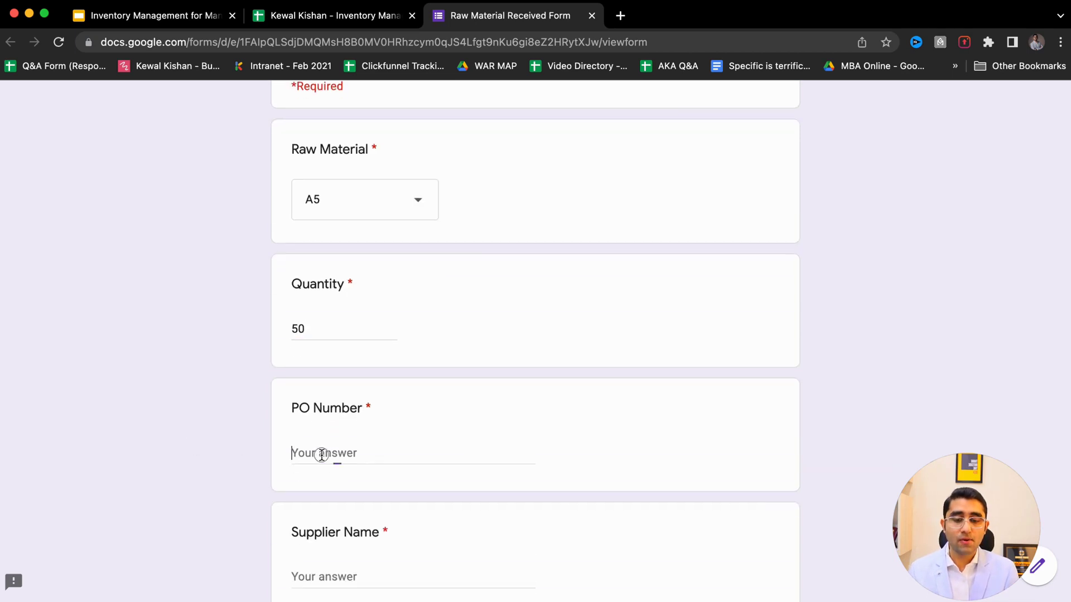
scroll(321, 459, down, 2)
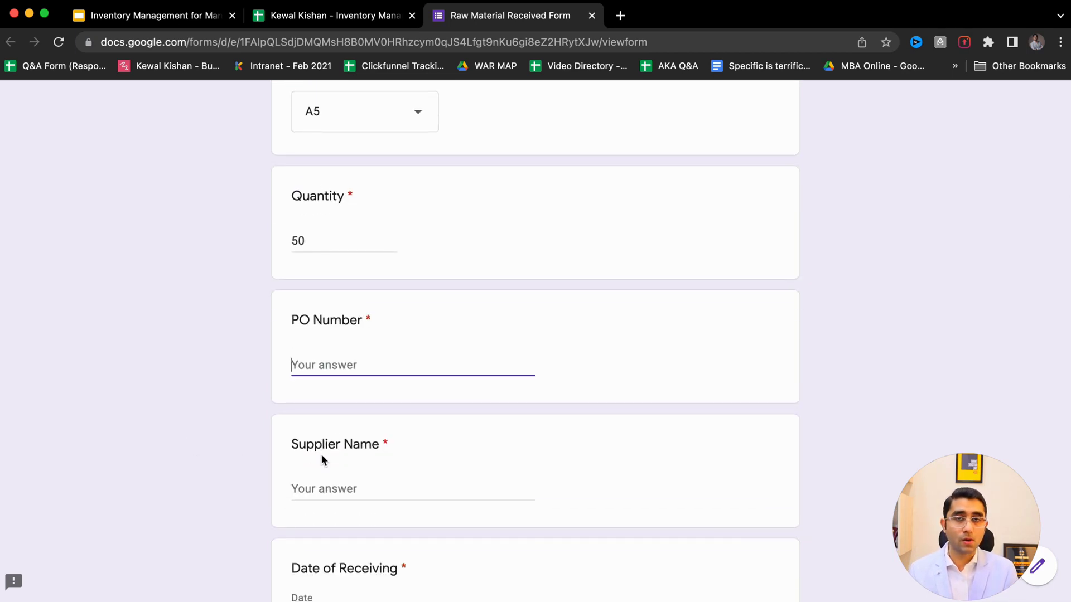
text(SD001)
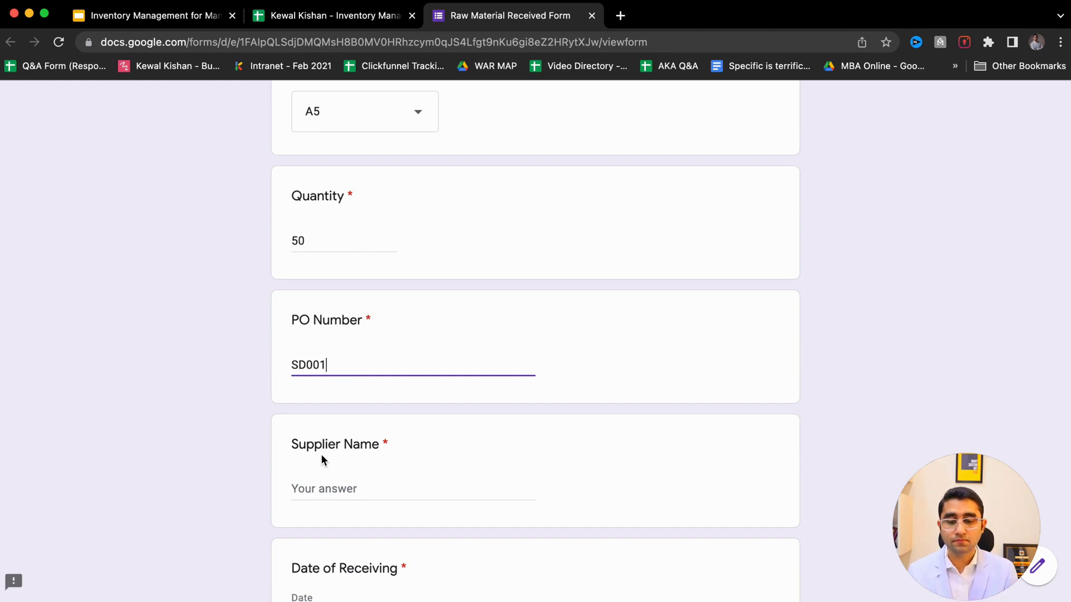
scroll(321, 446, down, 4)
- Enter the supplier name, set receiving date 21/04/2022, and submit the receipt
click(373, 283)
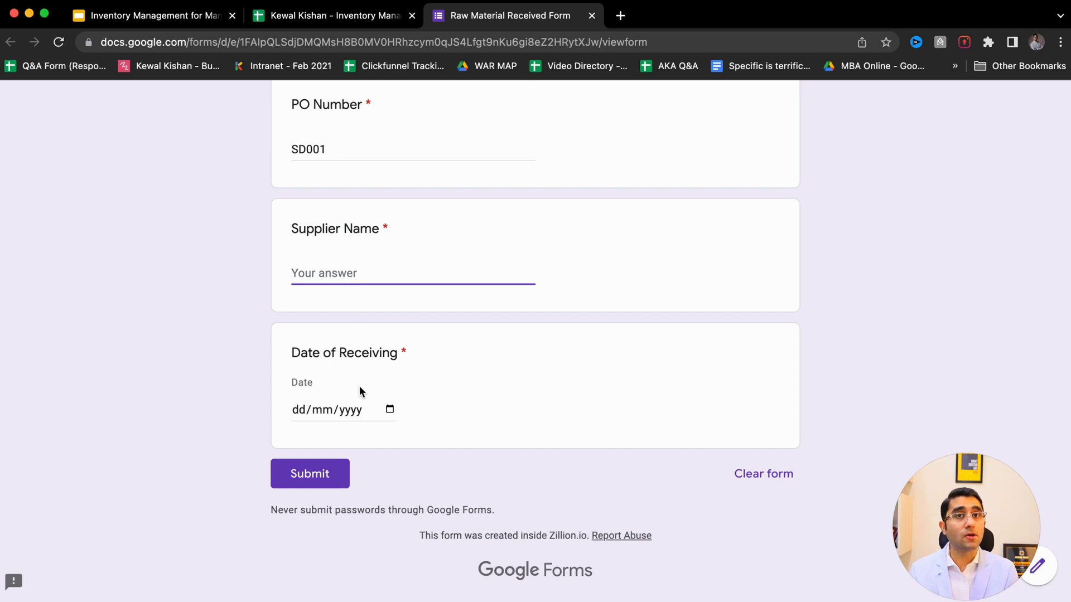
scroll(452, 385, up, 2)
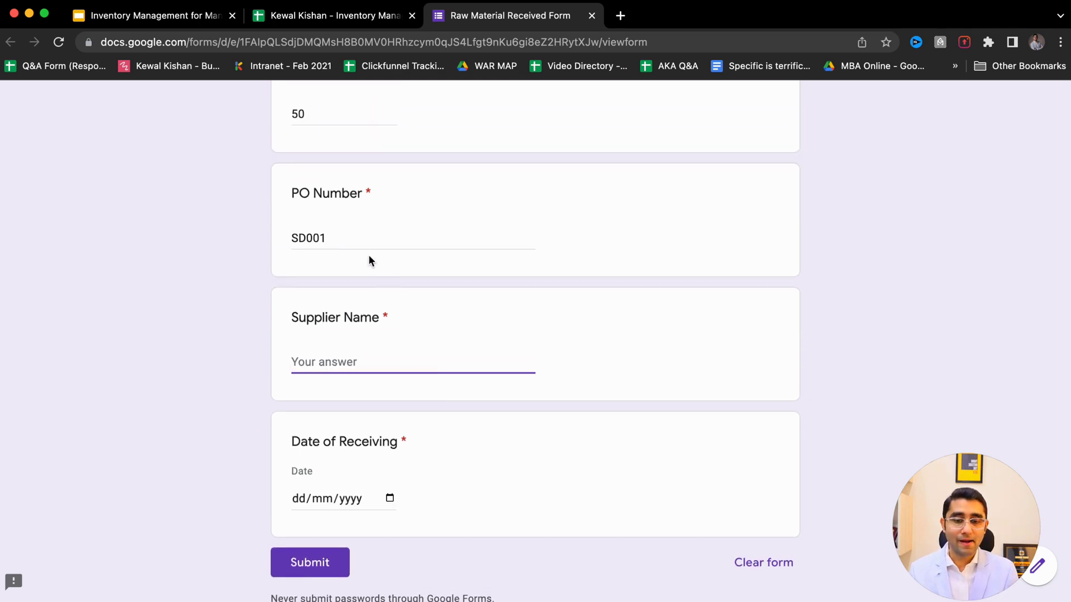
click(362, 238)
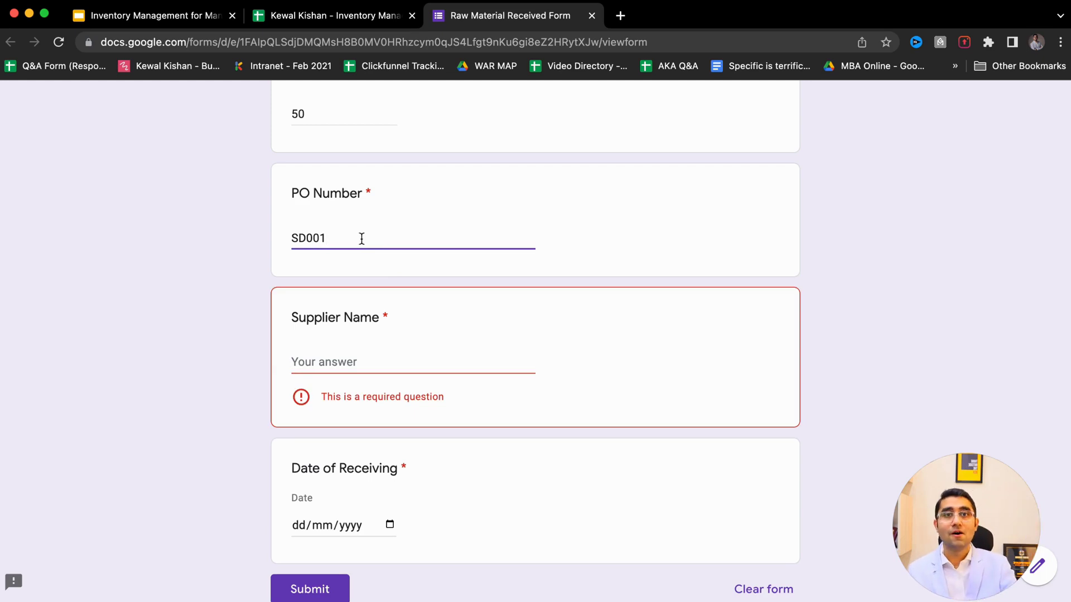
drag(342, 238, 241, 240)
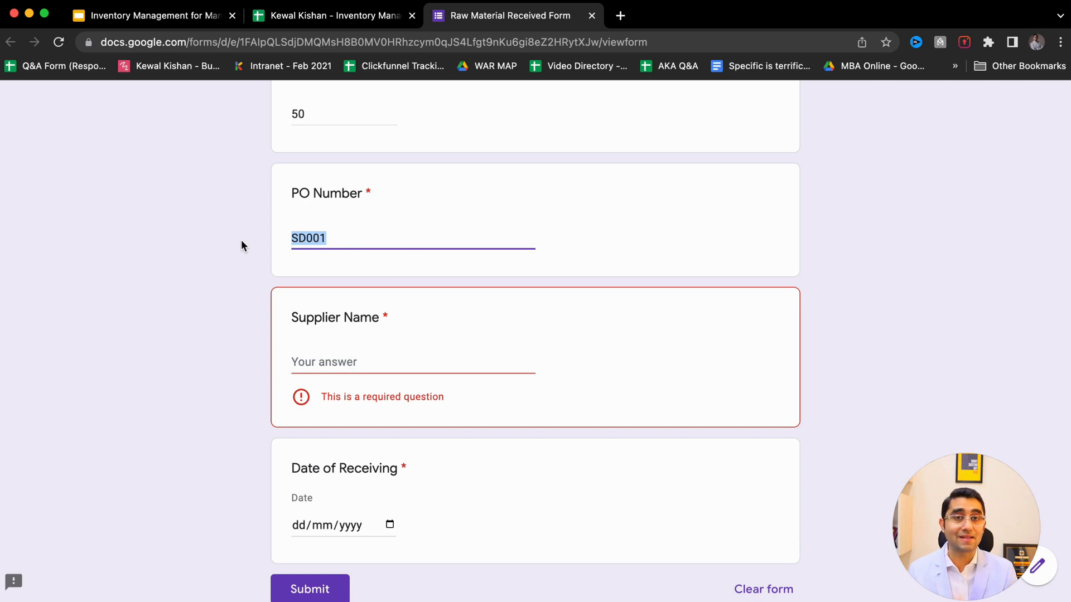
click(296, 208)
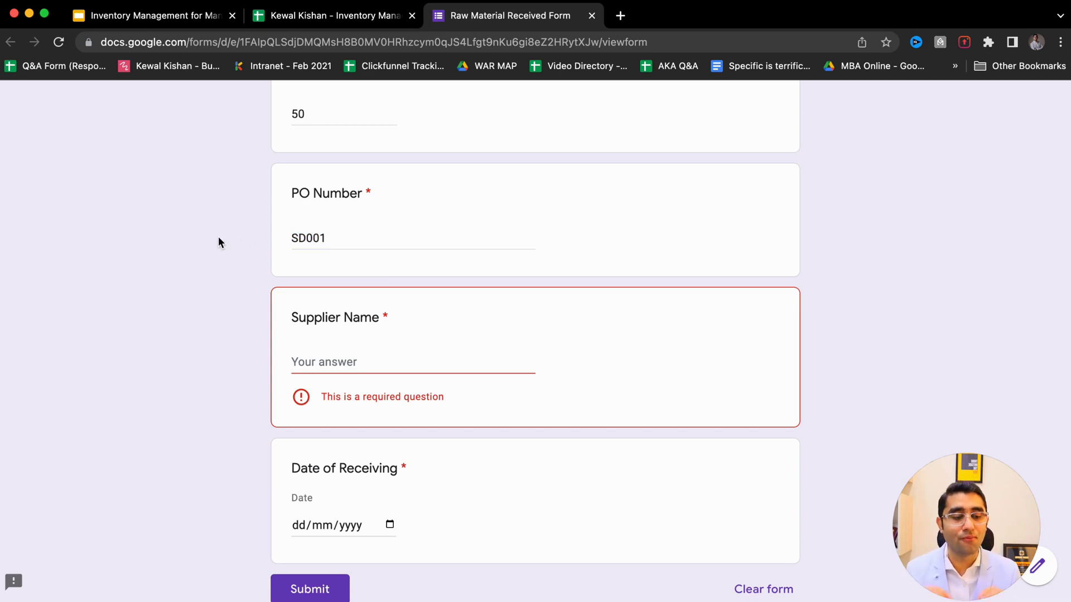
click(317, 360)
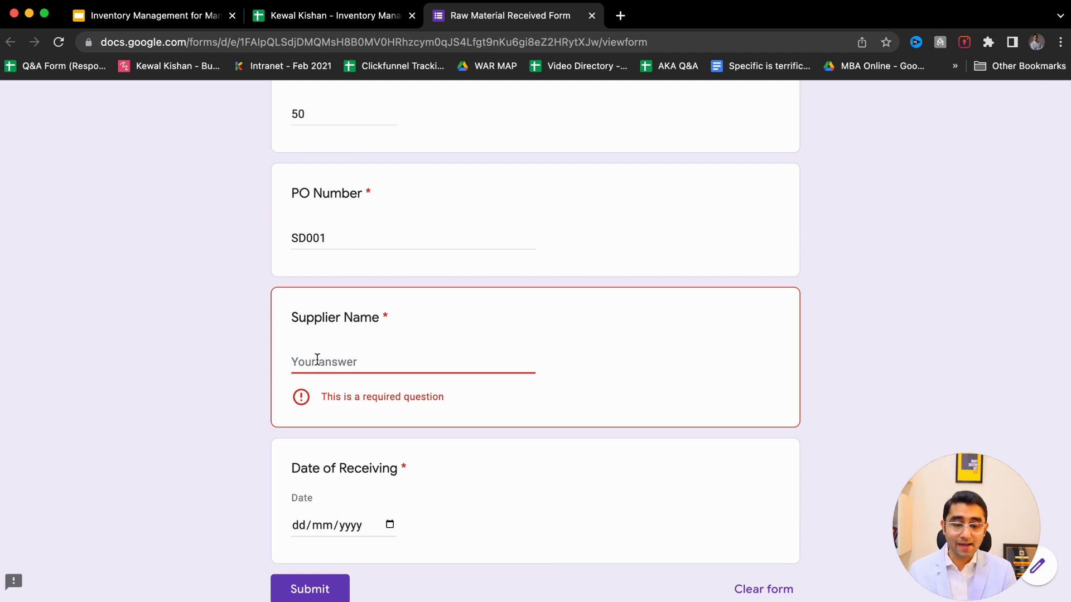
text(Kewal)
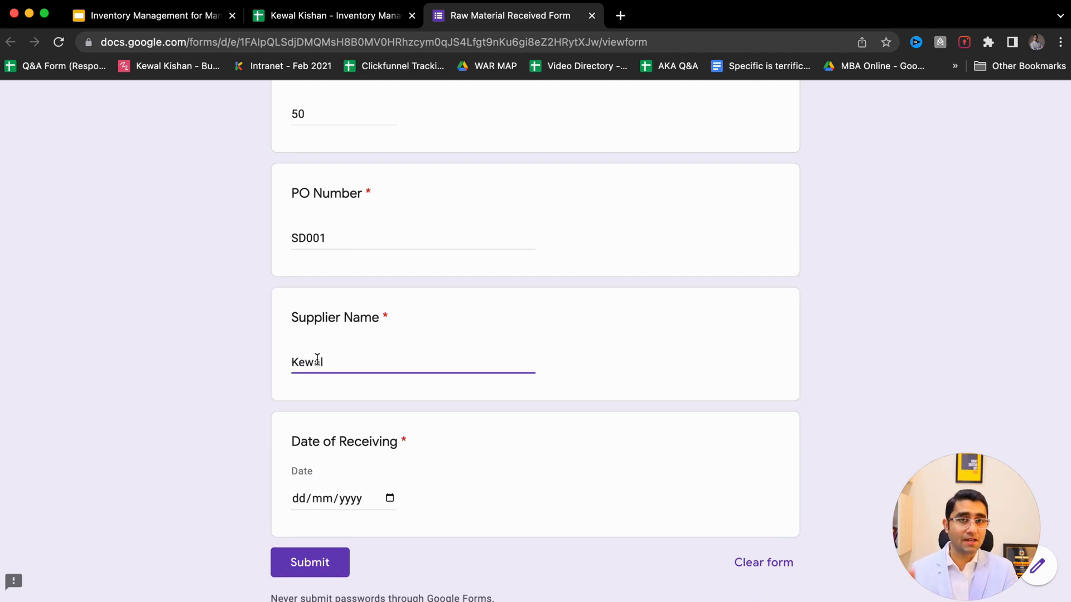
click(389, 498)
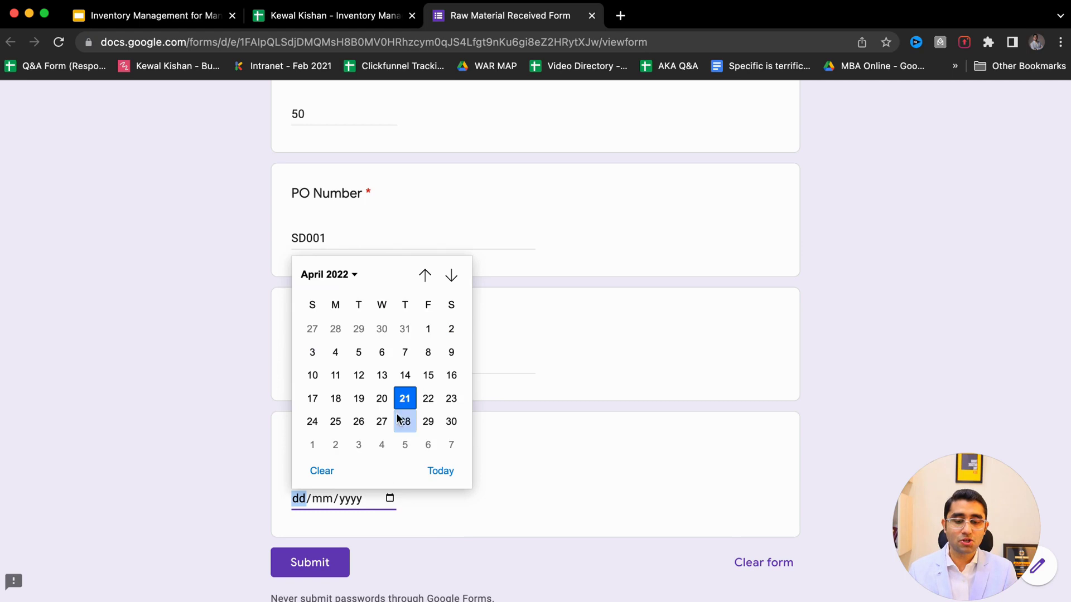
click(406, 398)
click(303, 566)
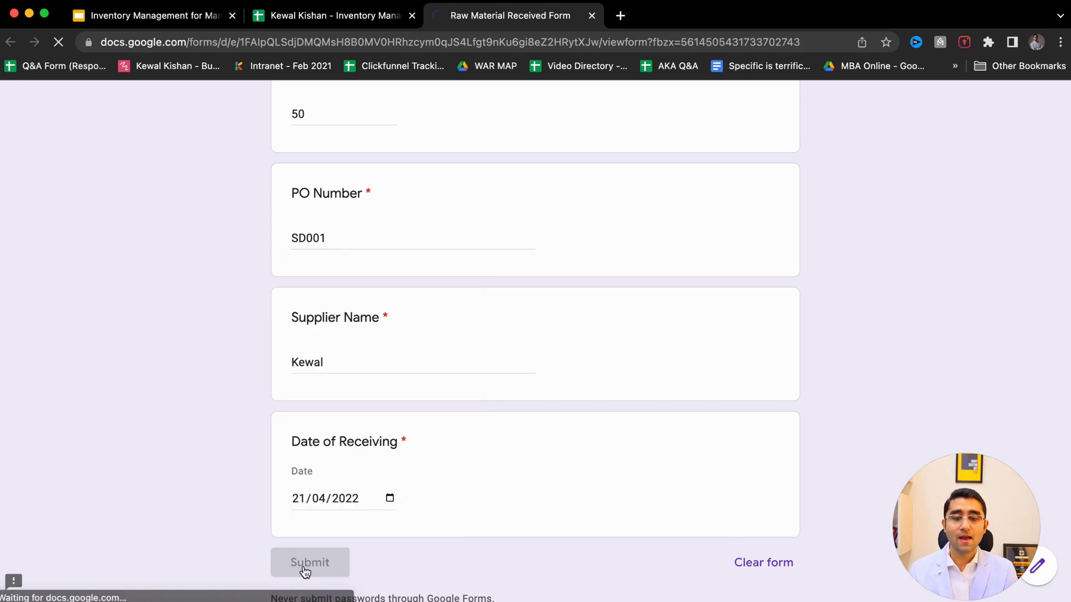
drag(340, 135, 634, 136)
- Back in the spreadsheet, clear the stray test entries in B18:D19
key(ctrl+shift+Tab)
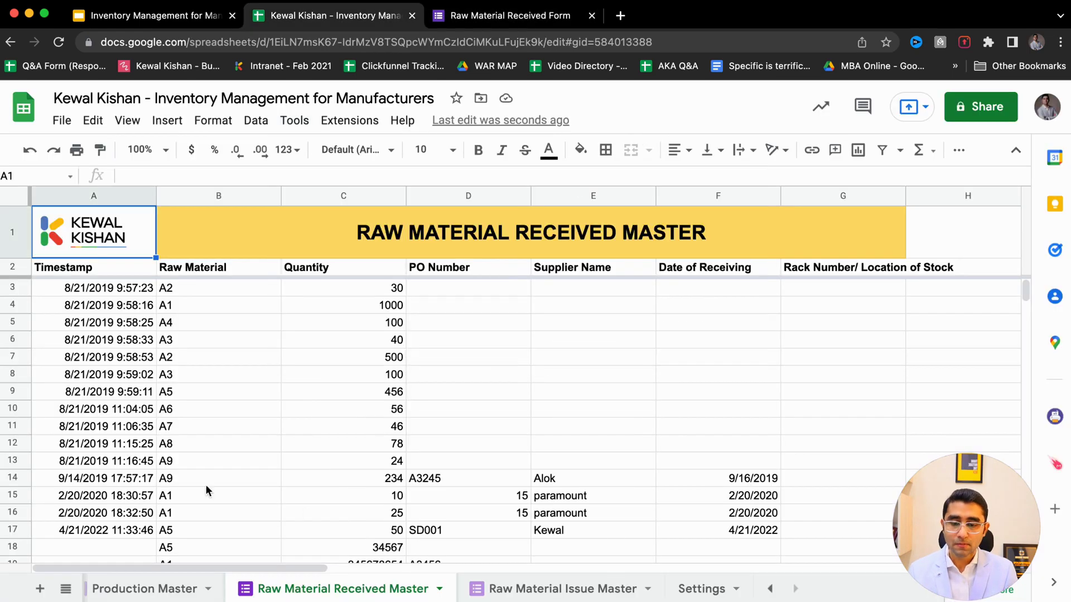
click(188, 484)
scroll(188, 484, down, 1)
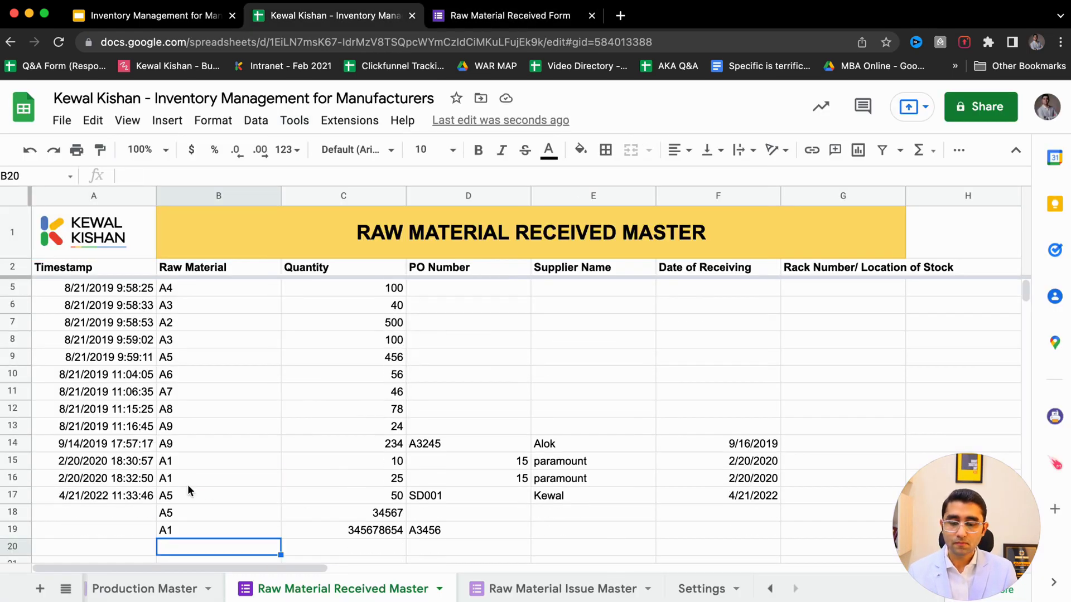
click(188, 489)
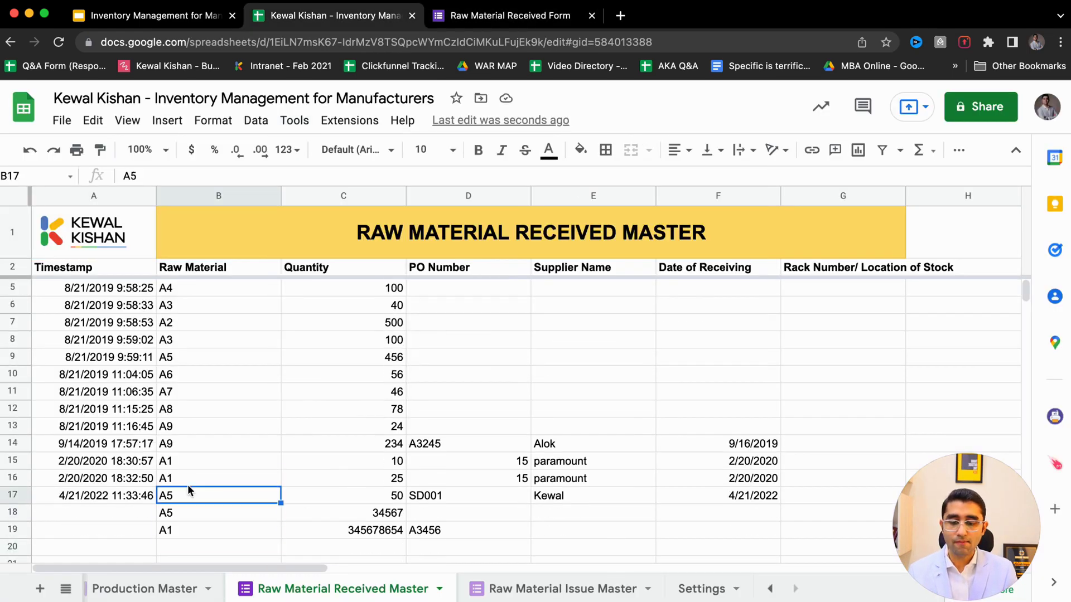
click(209, 516)
key(shift+Down)
key(shift+Right)
key(shift+Right)
key(Delete)
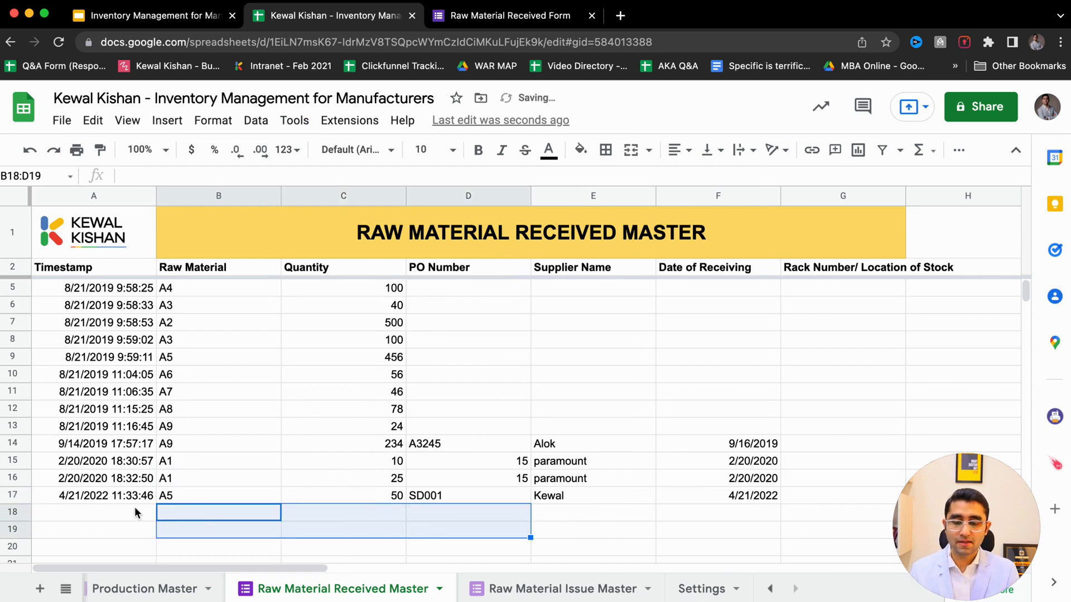
- Check row 17's A5 receipt of 50 and its supplier, then view the Raw Material Stock report
drag(83, 495, 477, 497)
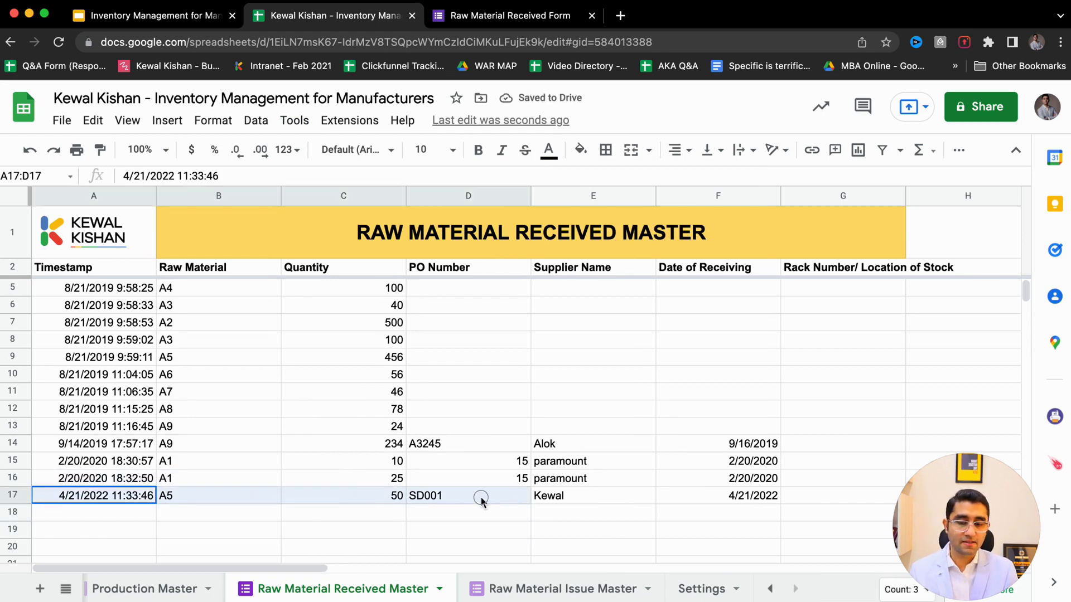
click(210, 493)
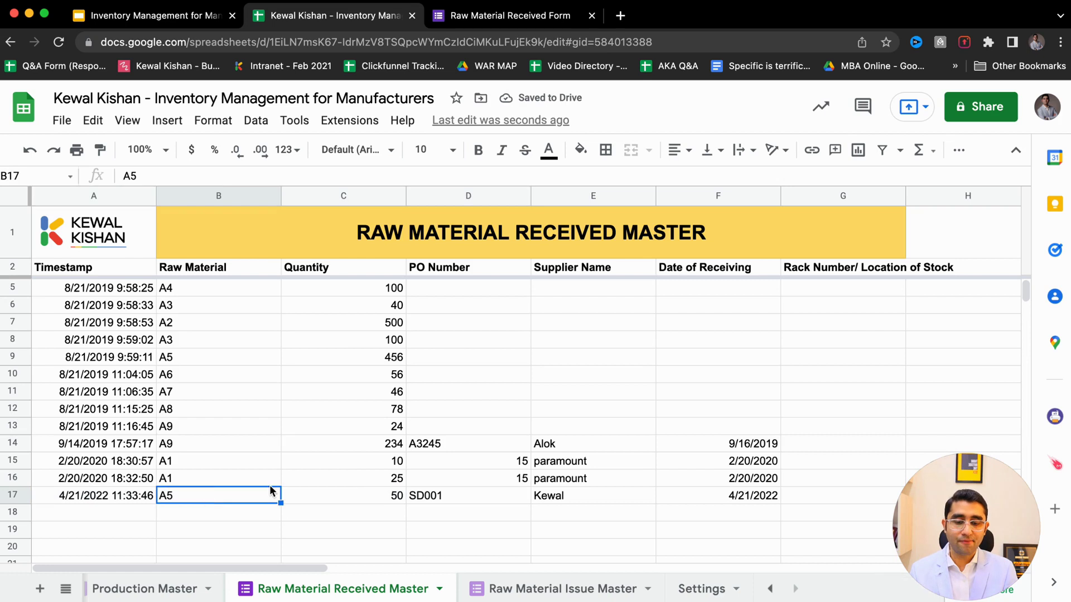
click(611, 494)
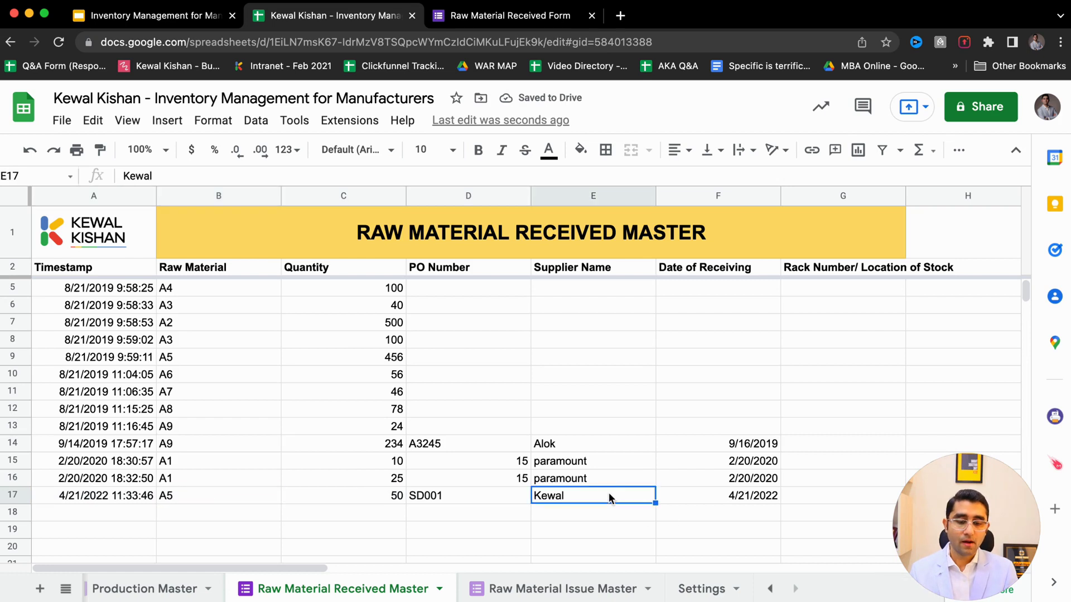
click(380, 496)
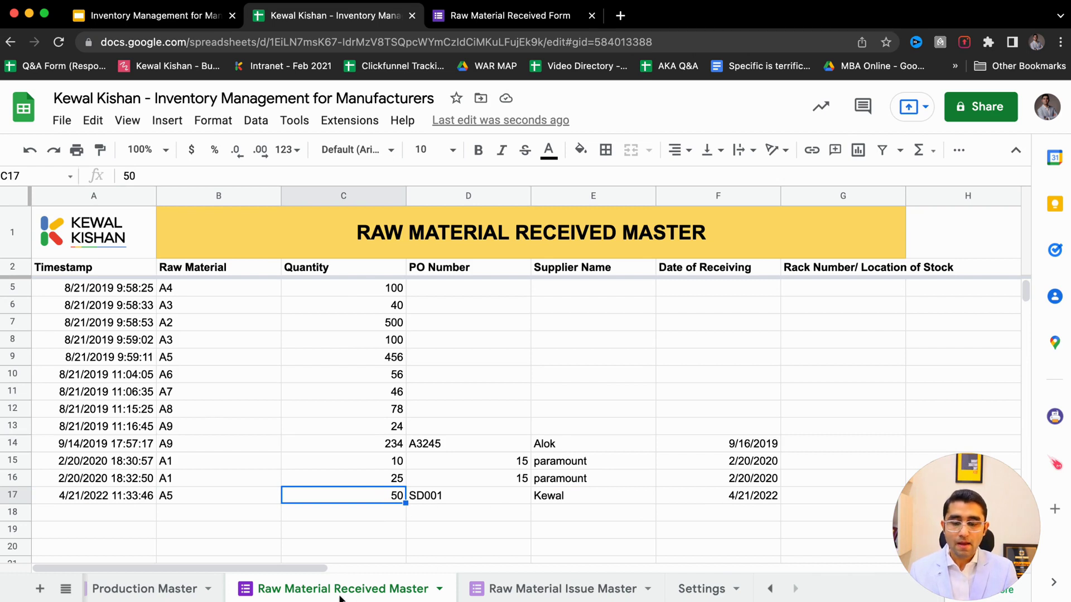
scroll(340, 597, left, 5)
scroll(339, 597, left, 3)
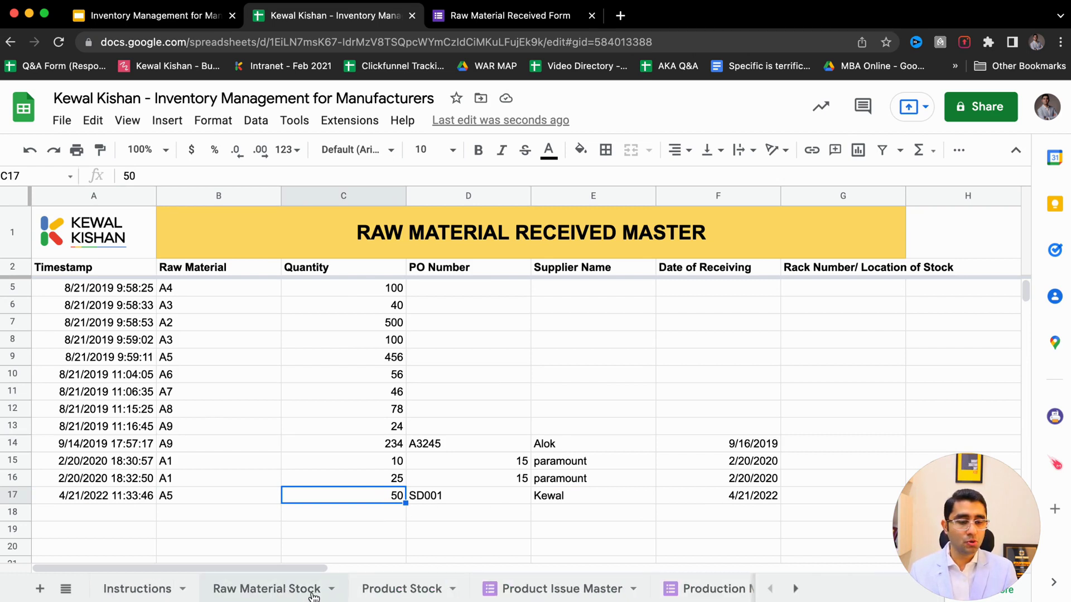
click(294, 596)
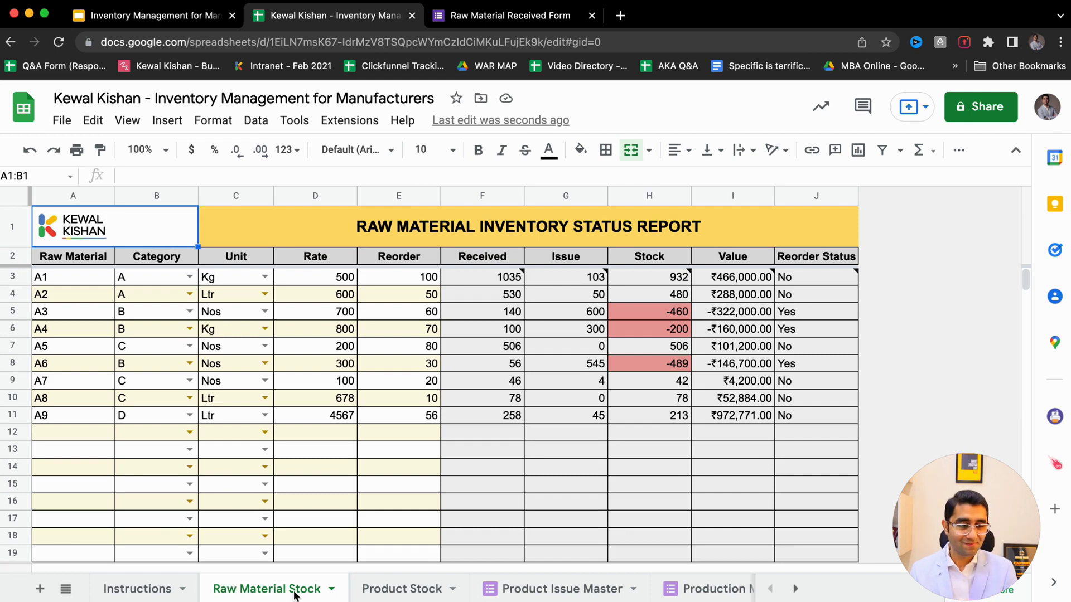
- Select the raw materials A1–A9 and their categories on the stock report
drag(71, 277, 70, 421)
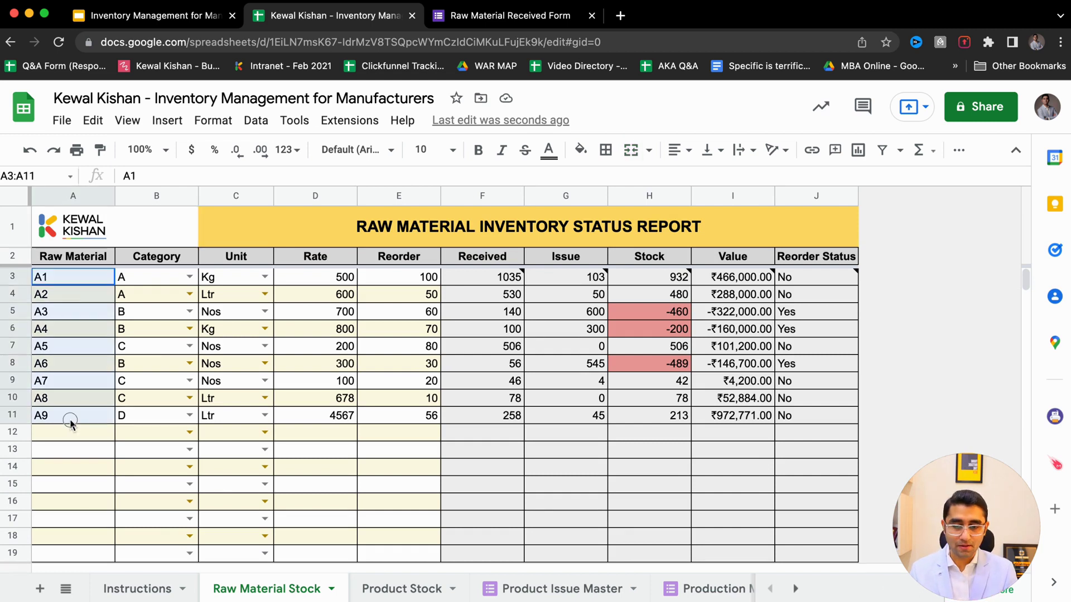
drag(156, 278, 157, 418)
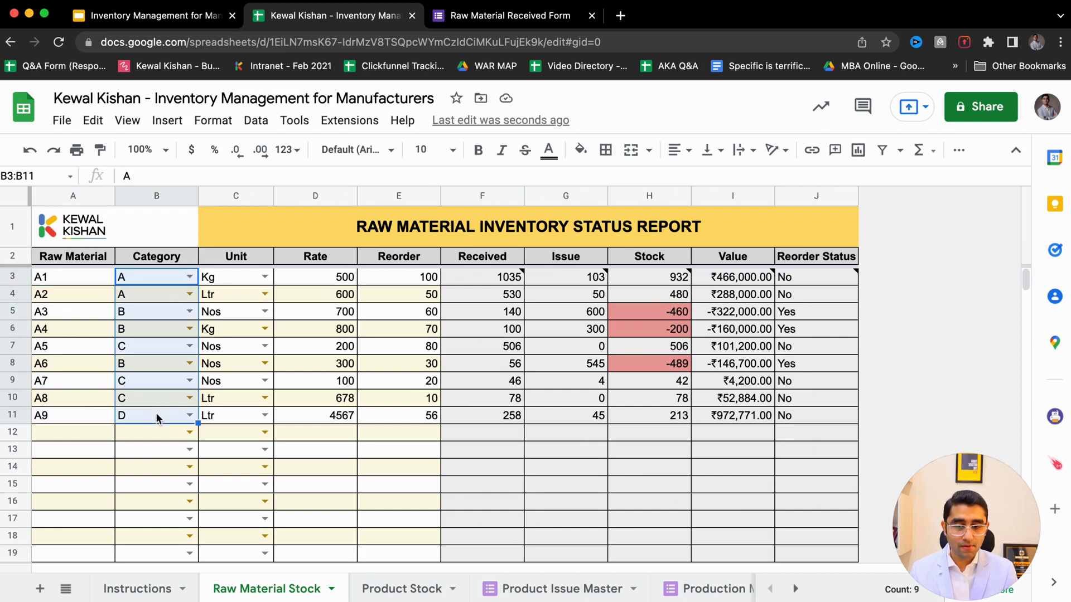
scroll(725, 589, right, 5)
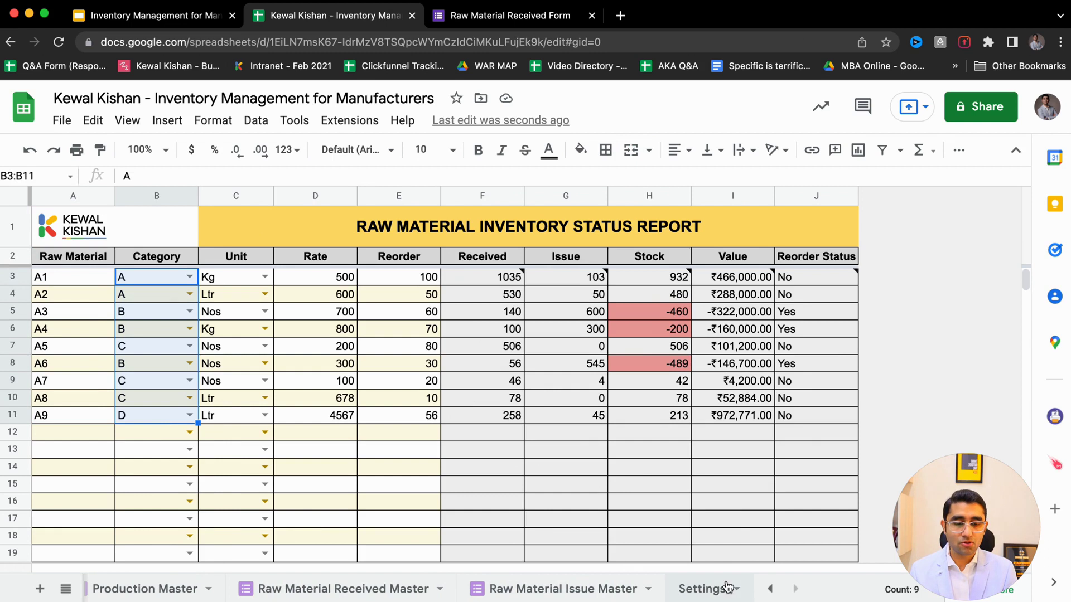
- On the Settings sheet, select the Unit list (Kg, Ltr, Nos) and Category list A–D
click(726, 588)
drag(48, 239, 41, 274)
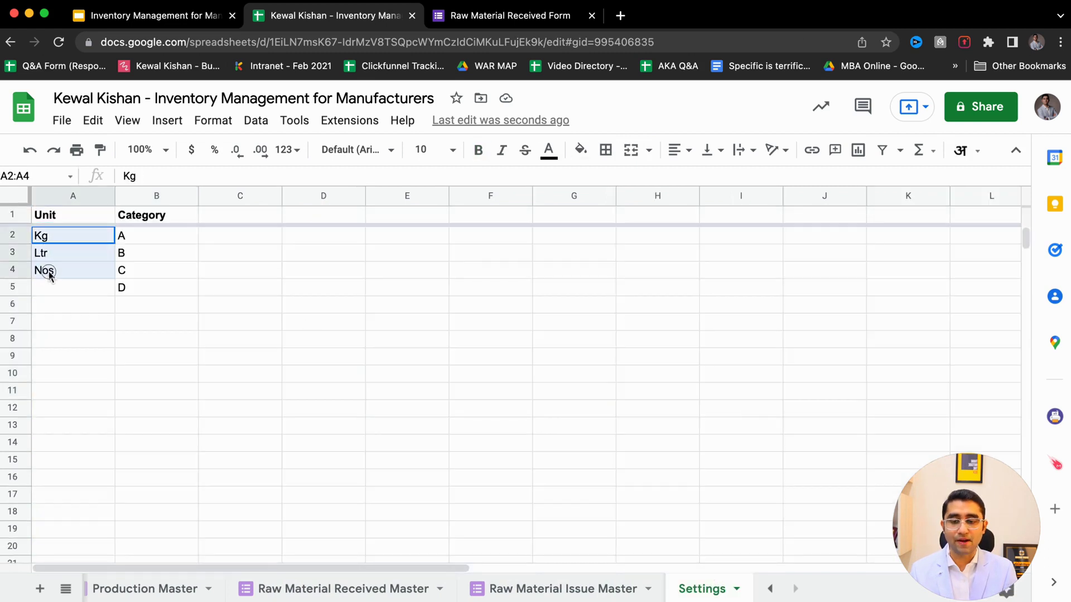
drag(151, 239, 149, 331)
click(155, 286)
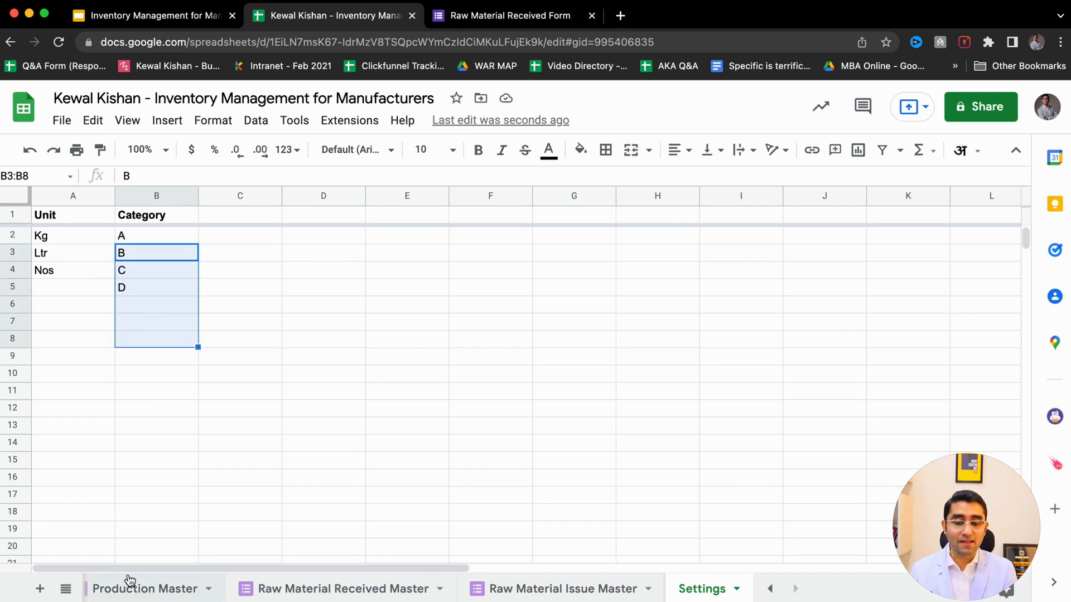
scroll(126, 581, up, 3)
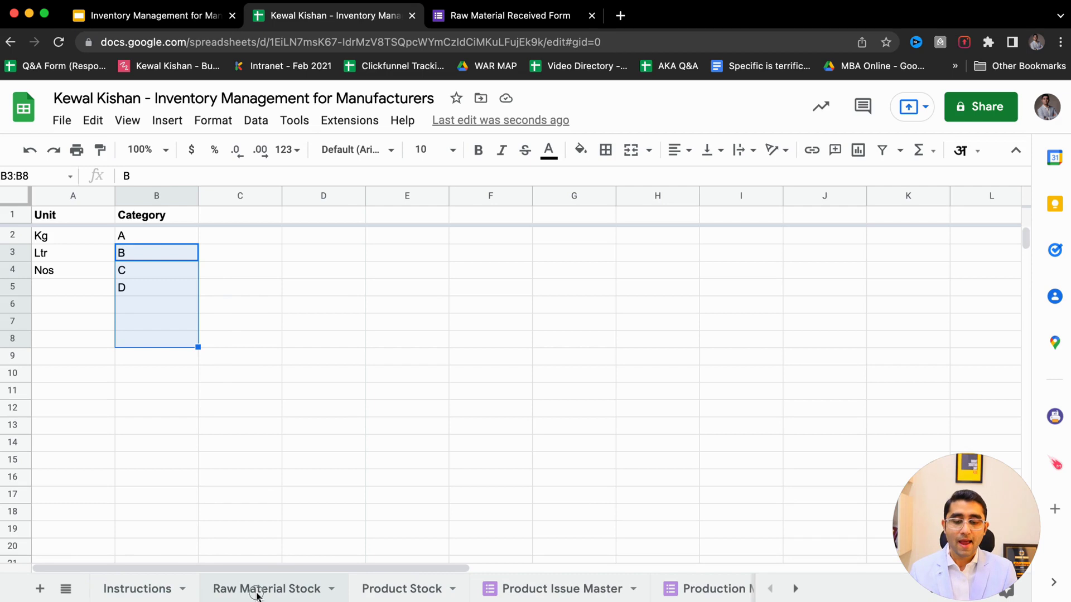
- Back on the Raw Material Stock report, select the Material, Category, Unit and Rate columns
click(254, 591)
drag(61, 277, 64, 499)
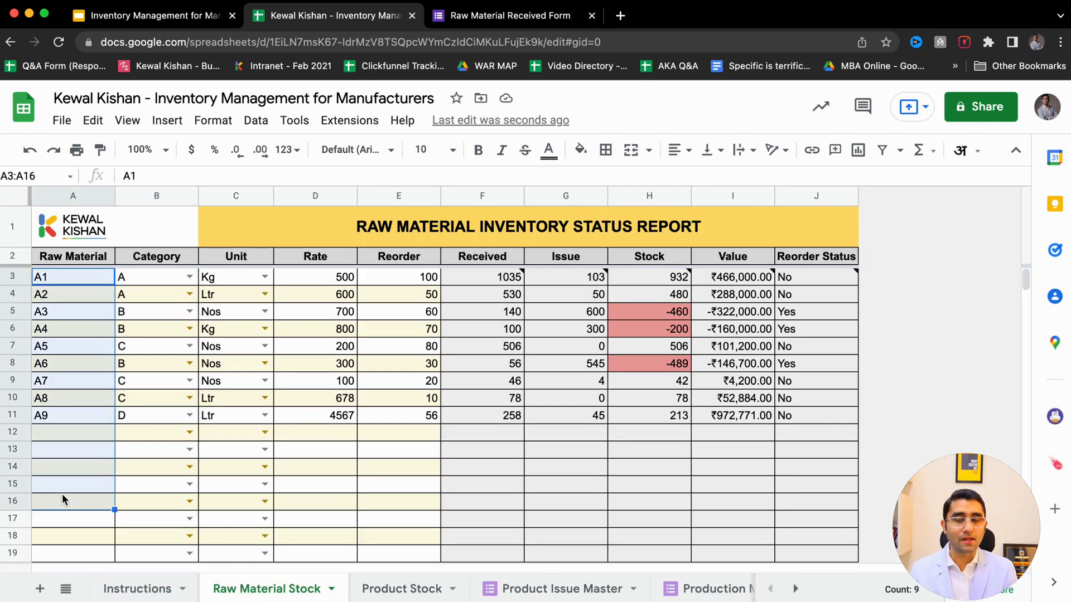
drag(170, 278, 148, 485)
drag(254, 276, 215, 474)
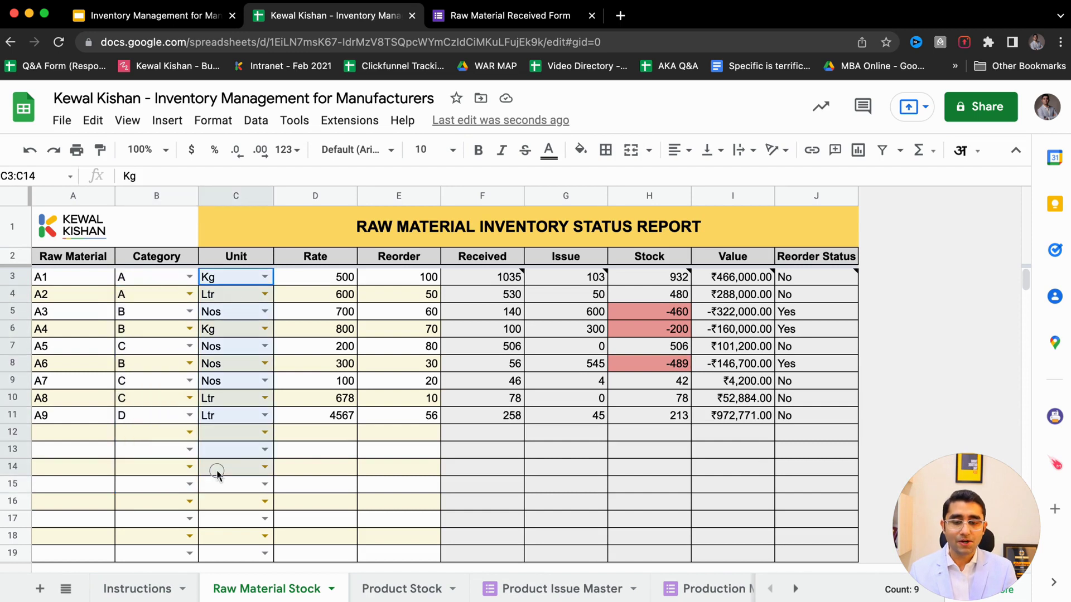
drag(347, 279, 325, 467)
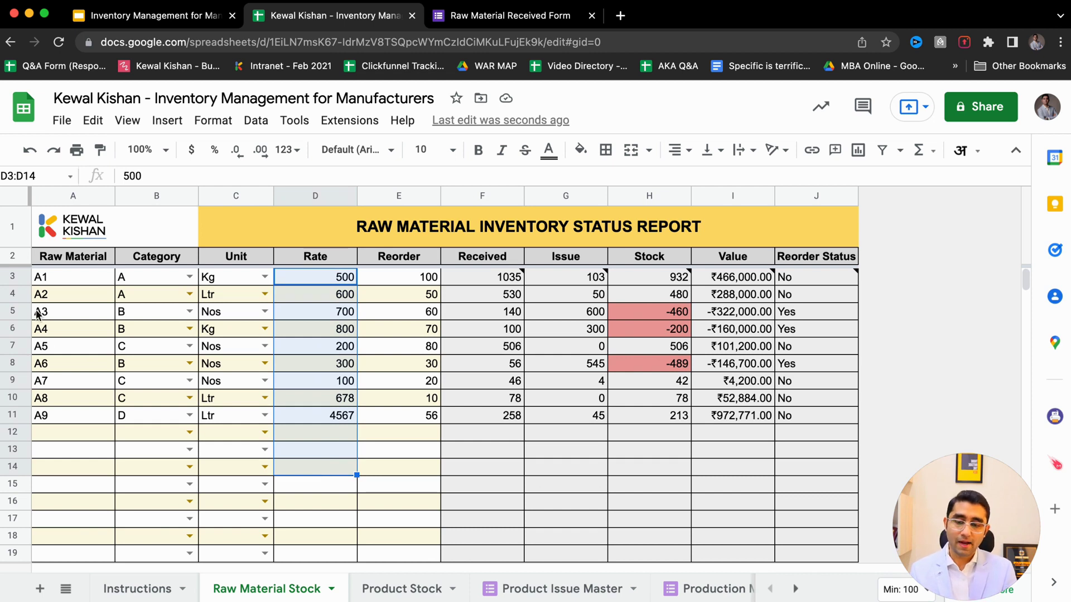
- Check A5's reorder level 80, received 506, issued 0 and stock 506
click(50, 347)
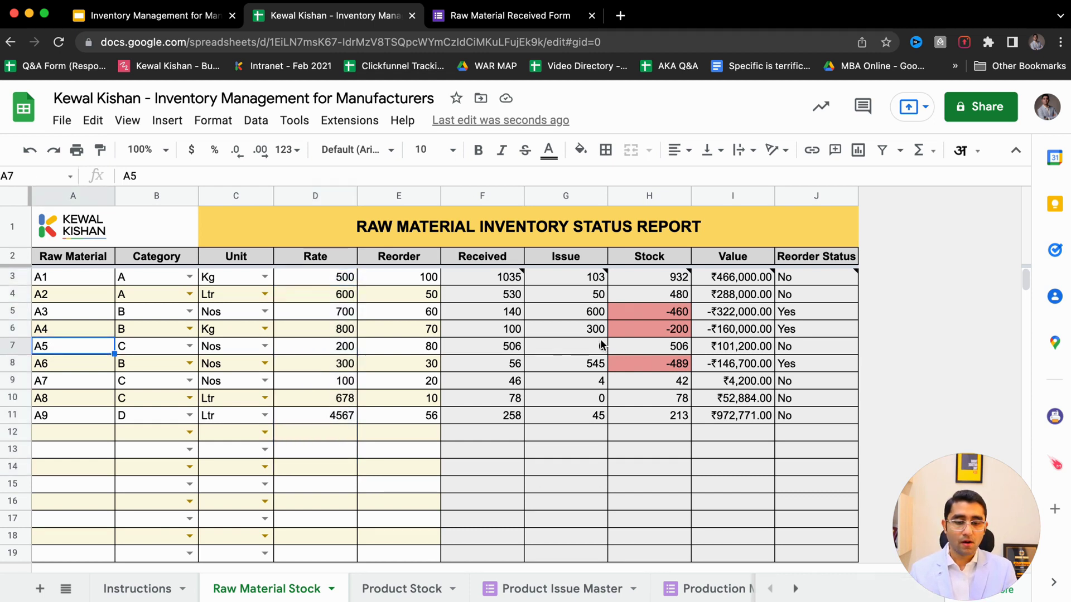
click(390, 349)
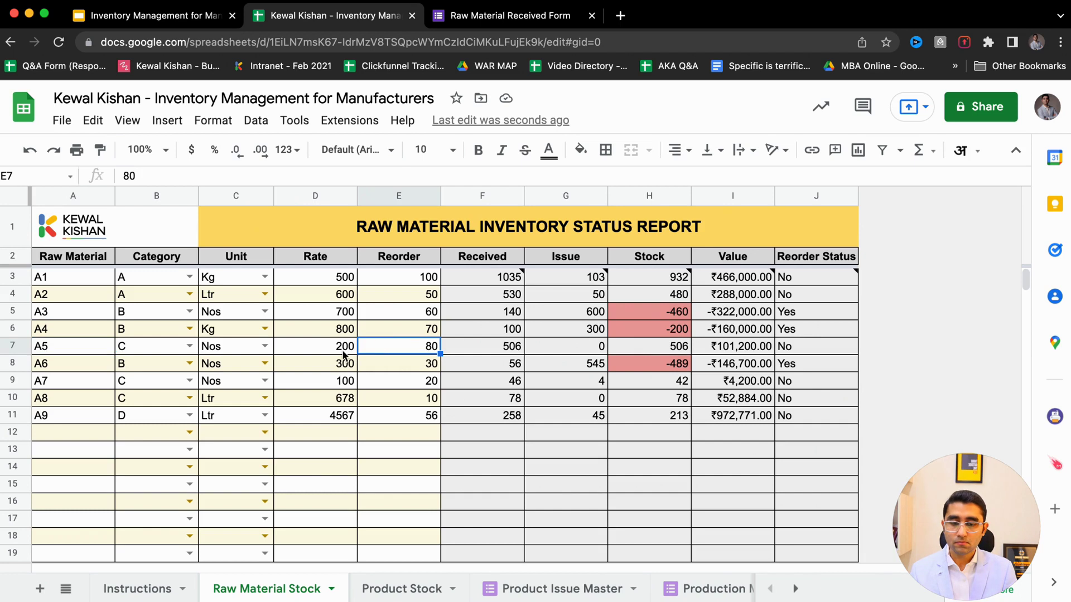
click(492, 347)
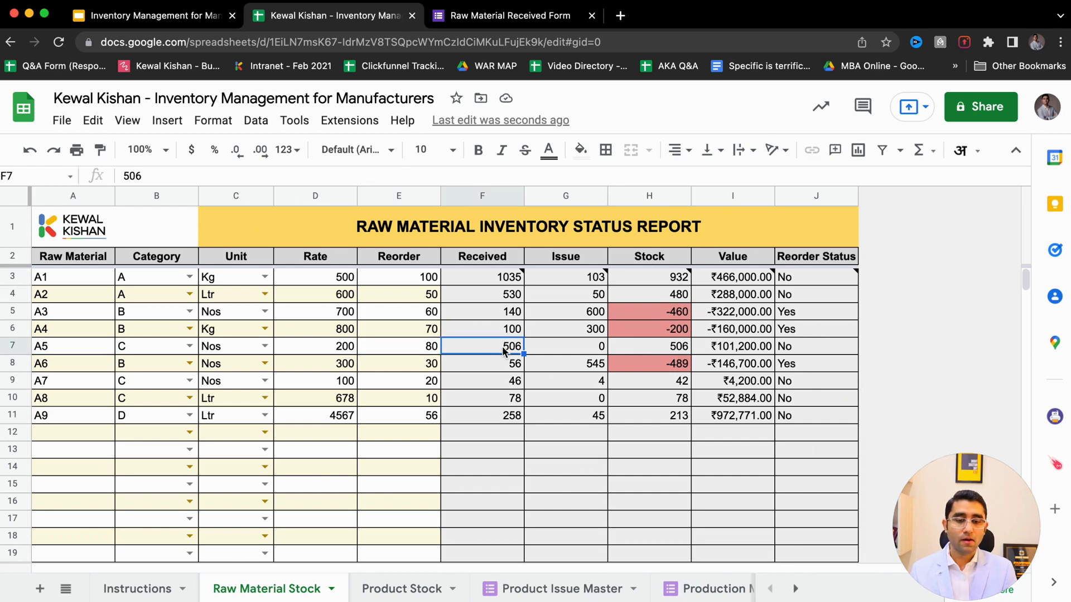
drag(533, 348, 500, 351)
click(500, 349)
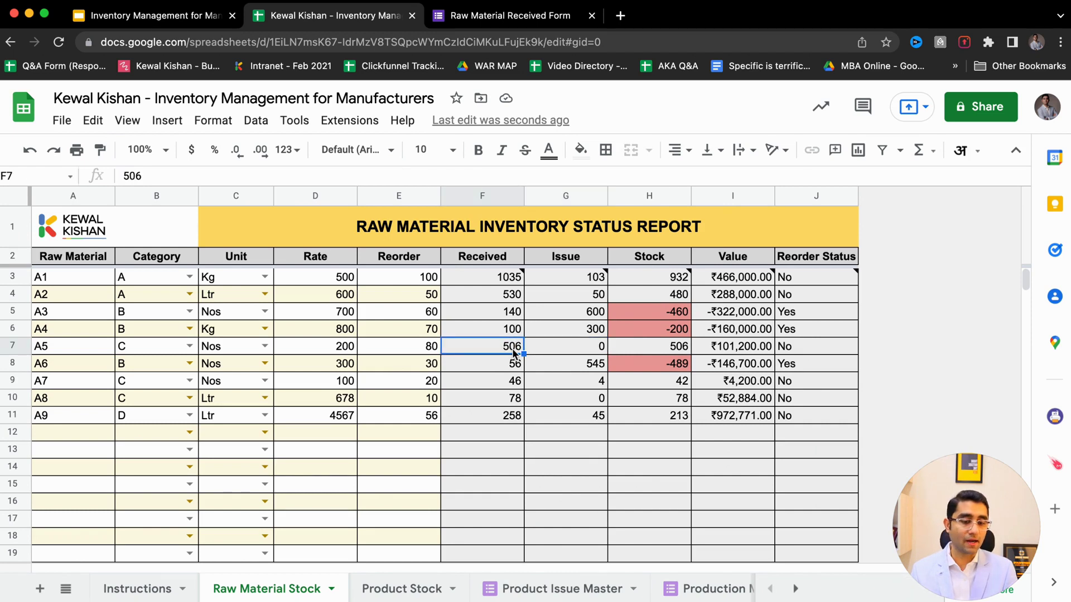
click(565, 349)
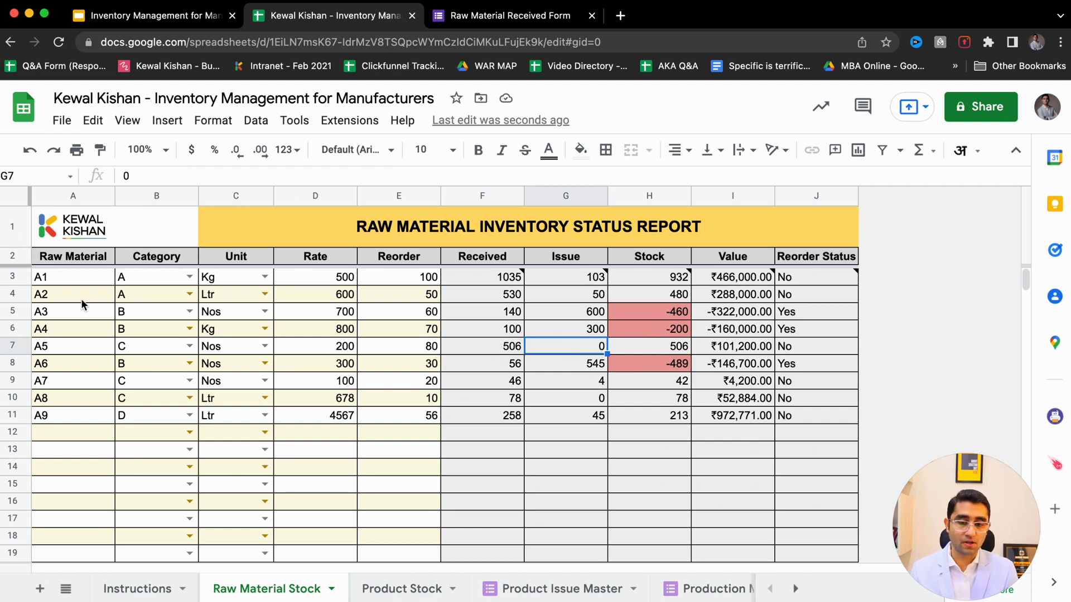
click(72, 343)
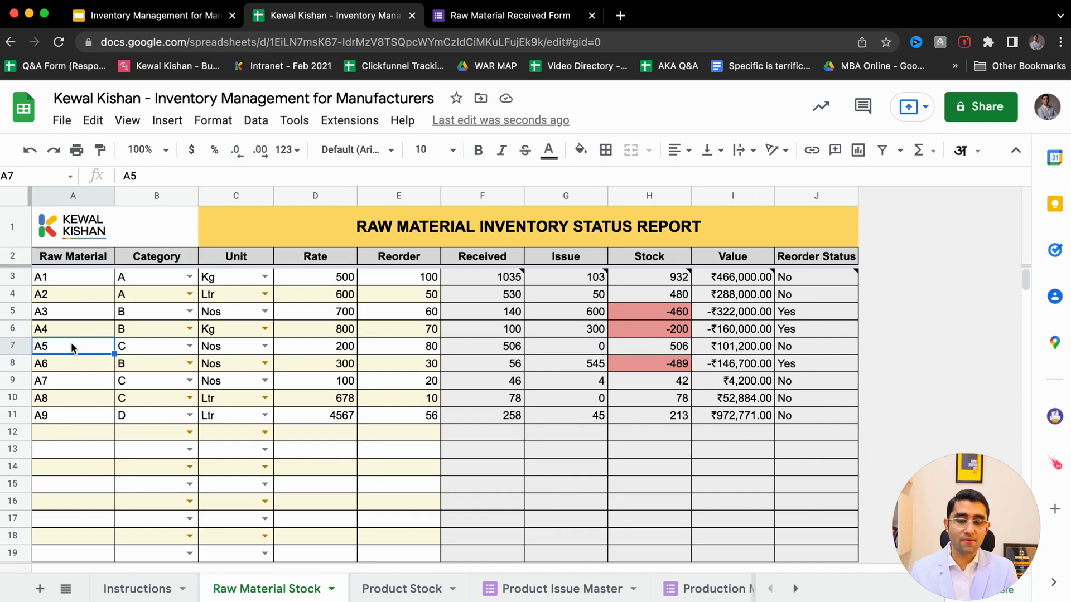
click(655, 351)
click(586, 352)
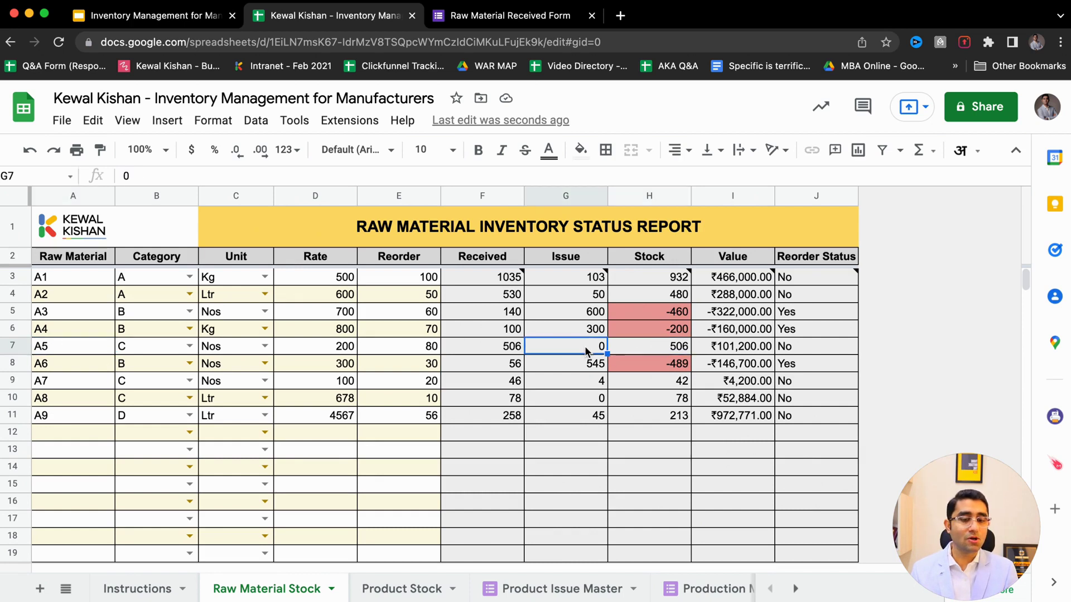
click(642, 350)
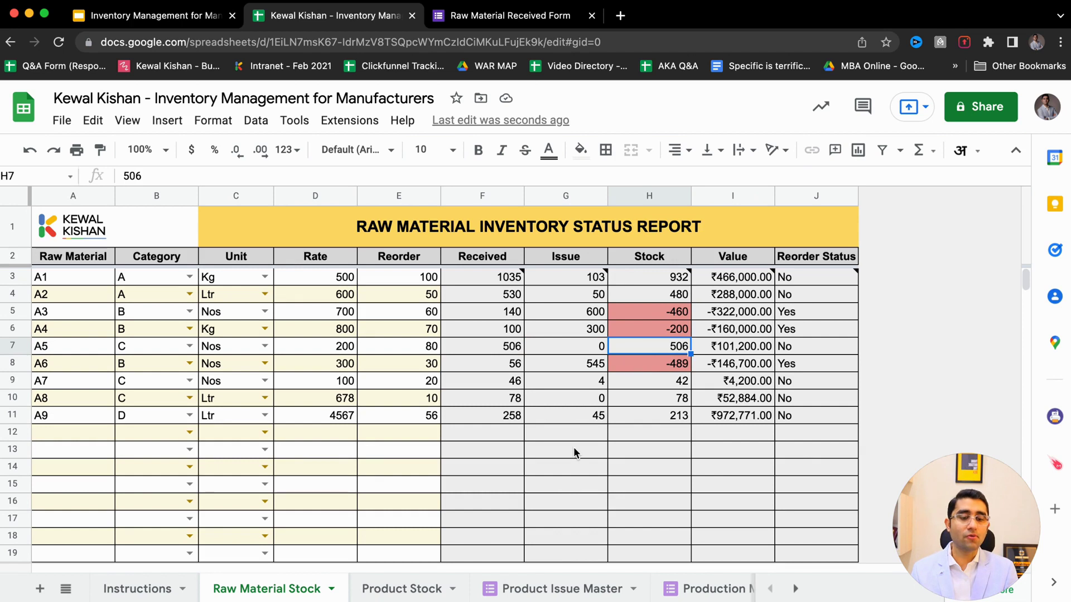
scroll(614, 591, right, 5)
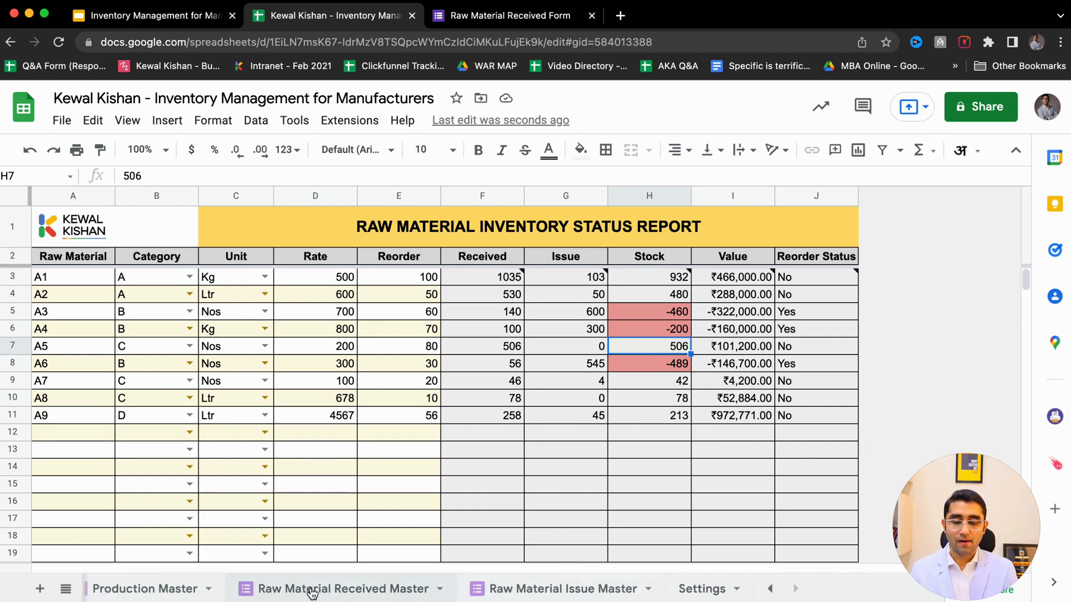
- Switch to the Raw Material Issue Master sheet and open its linked form live via Tools > Manage form
click(311, 590)
click(558, 589)
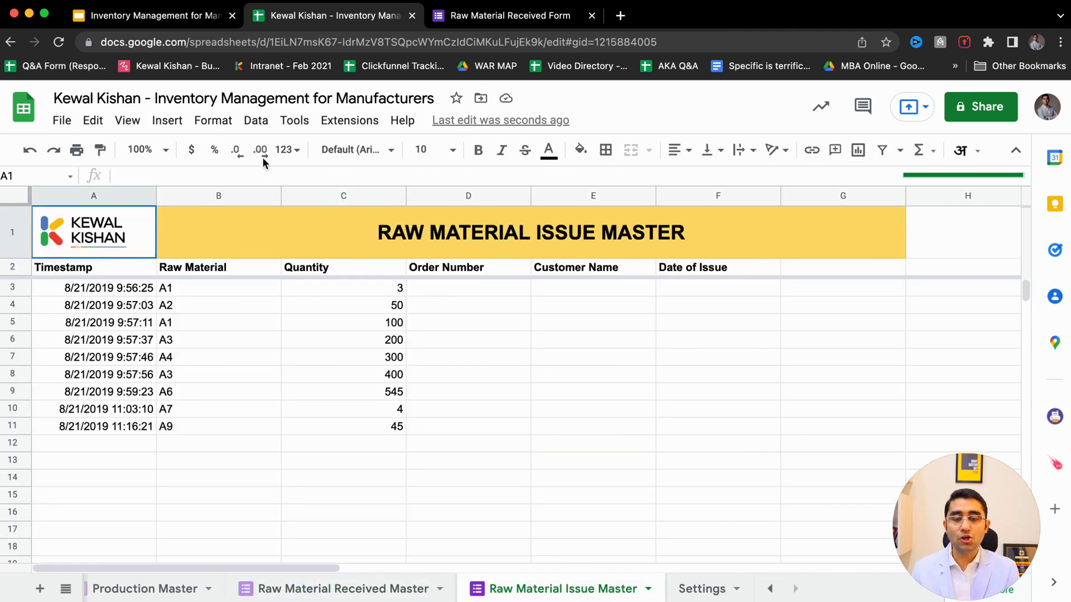
click(300, 124)
mouse_move(347, 183)
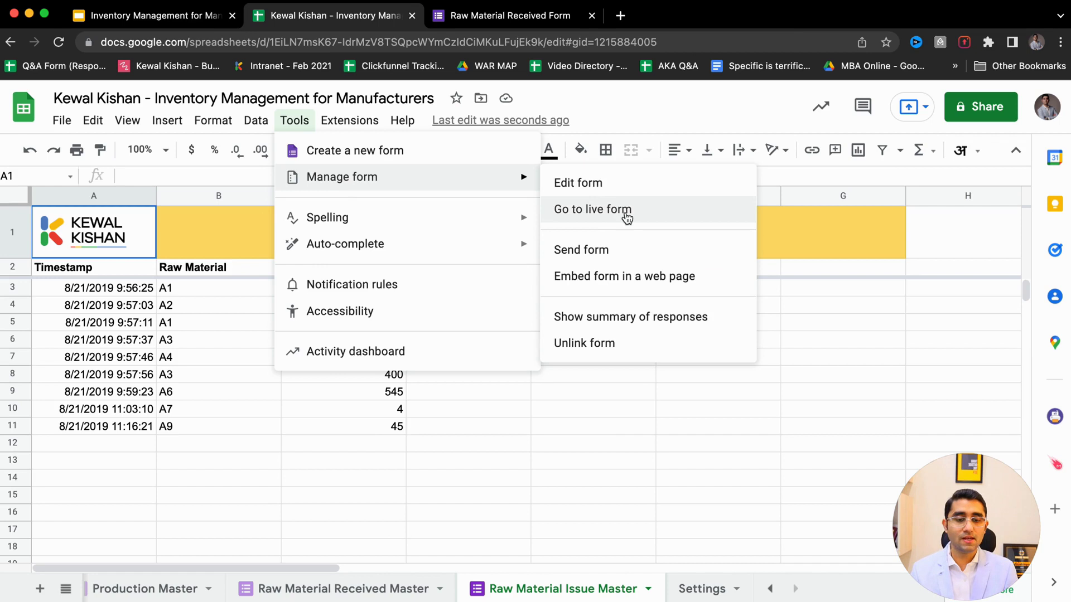
click(624, 212)
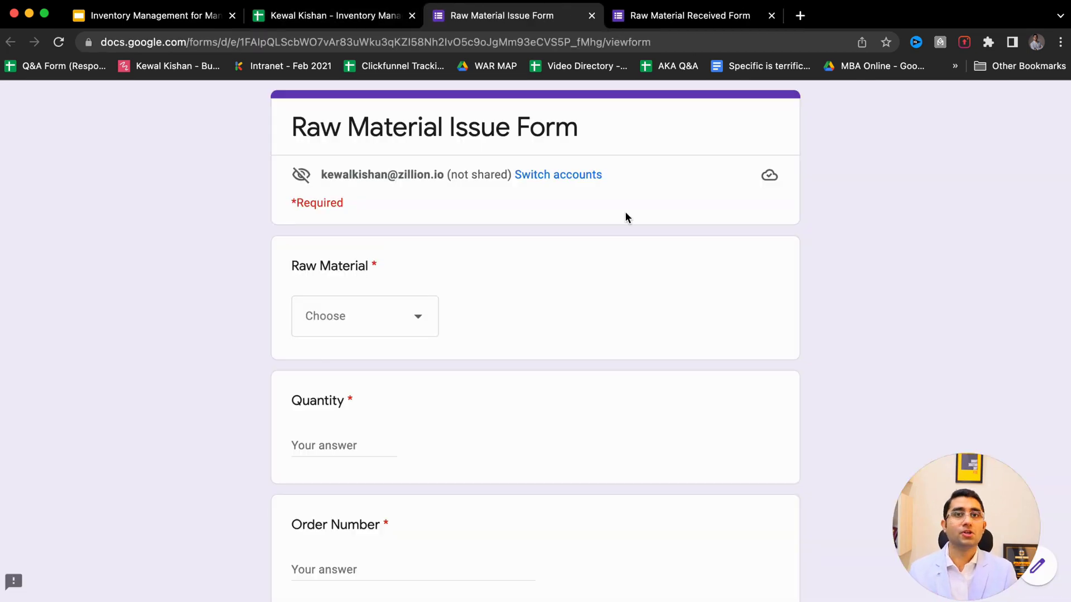
- Choose raw material A5, enter issued quantity 100 and the order number
click(369, 323)
click(351, 399)
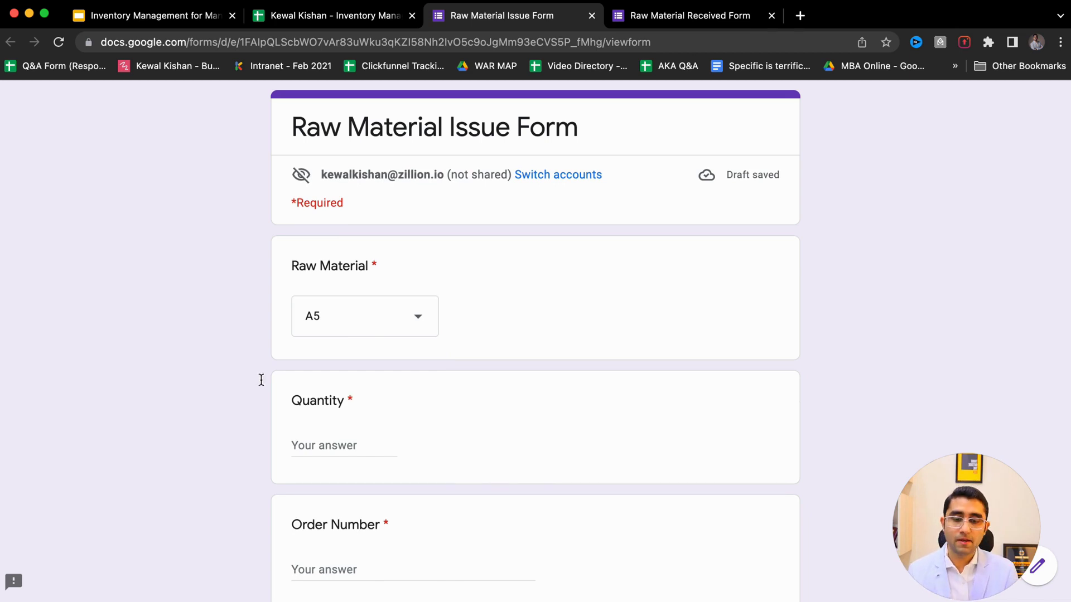
scroll(262, 365, down, 3)
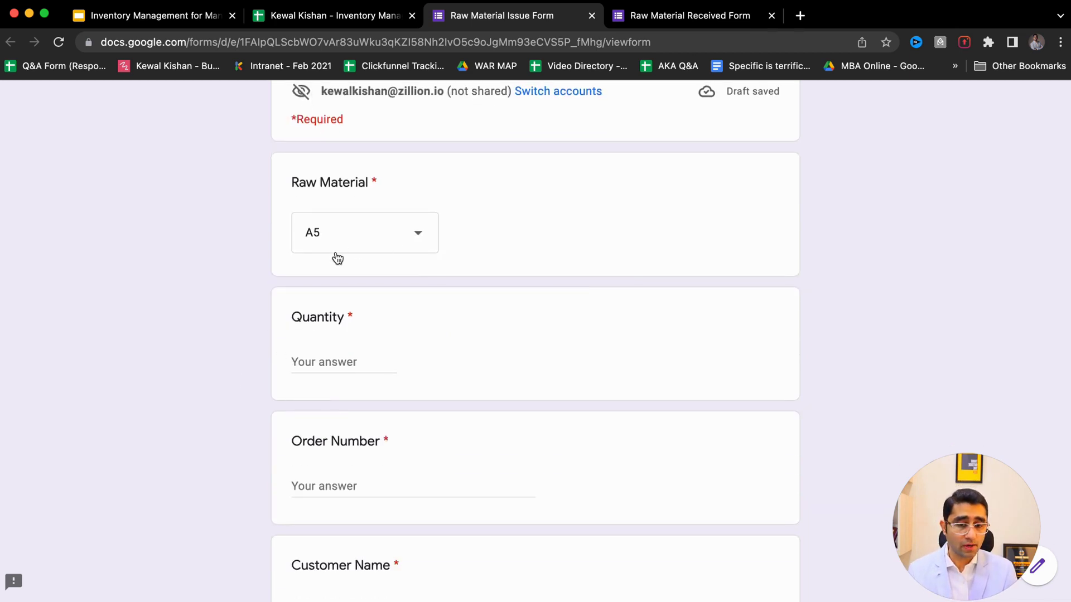
click(325, 369)
text(00)
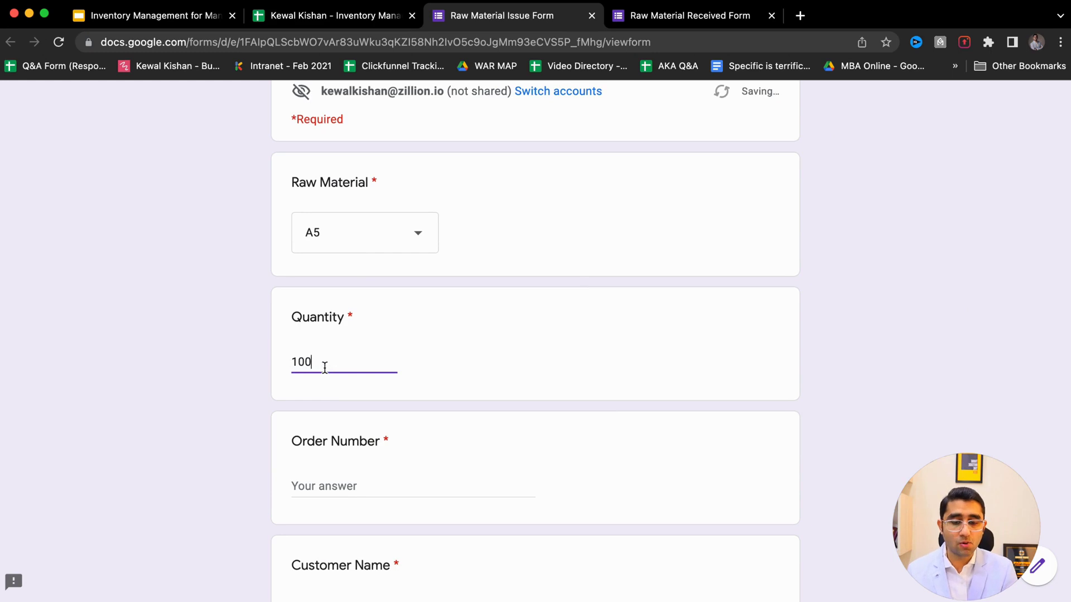
scroll(232, 447, down, 2)
click(349, 393)
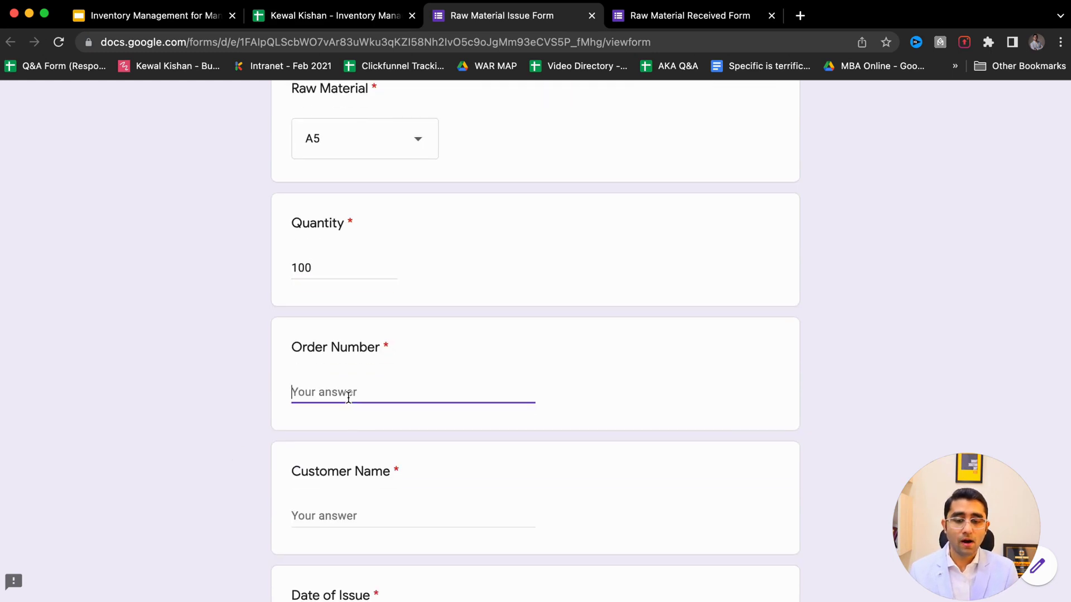
text(S)
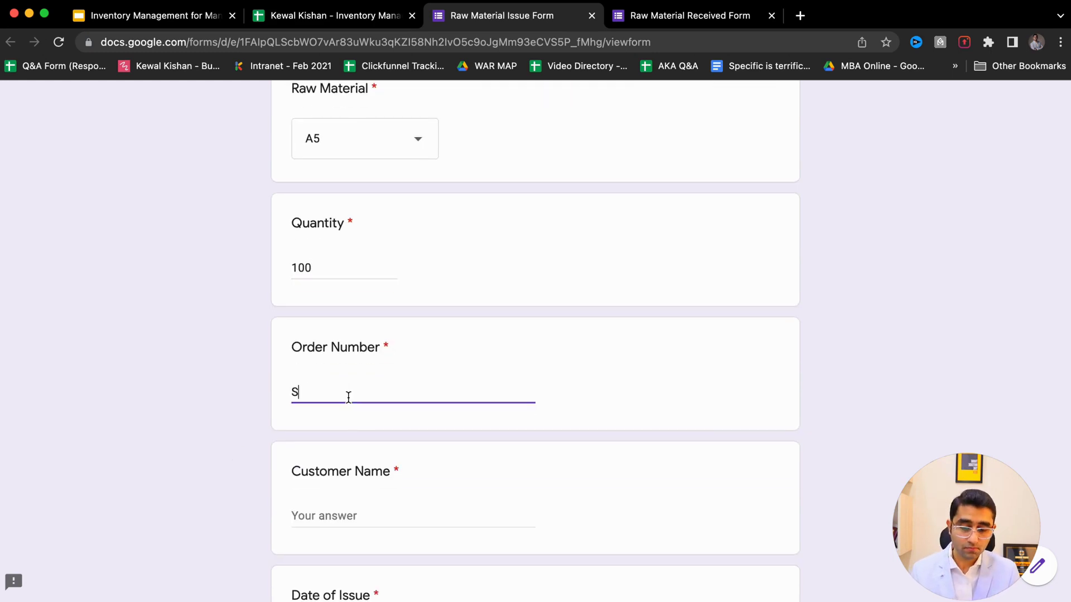
text(D001)
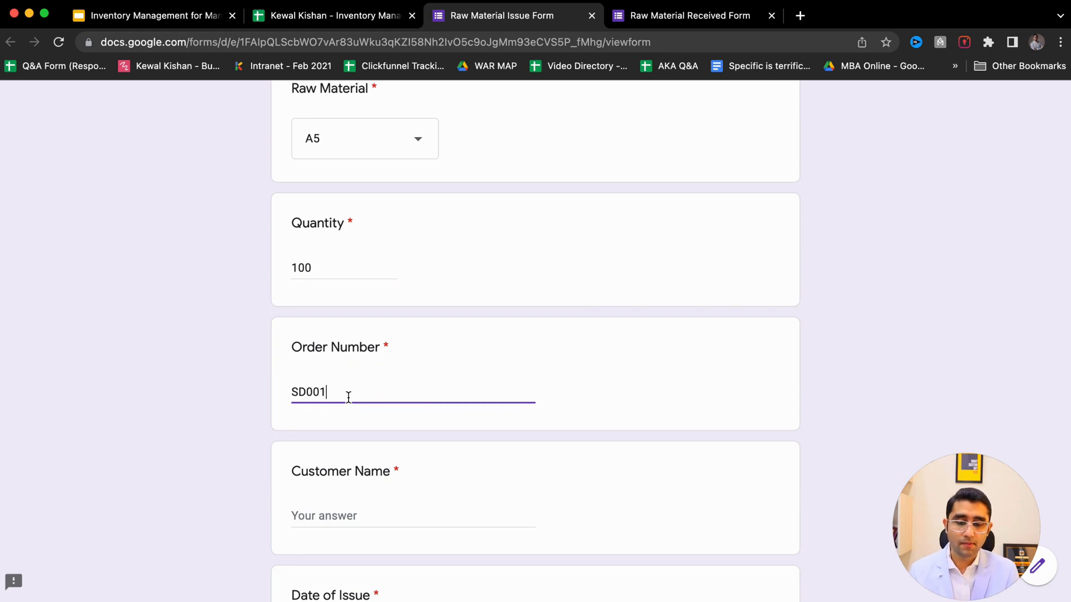
- Enter the customer name, set issue date 21/04/2022, and submit the response
click(327, 519)
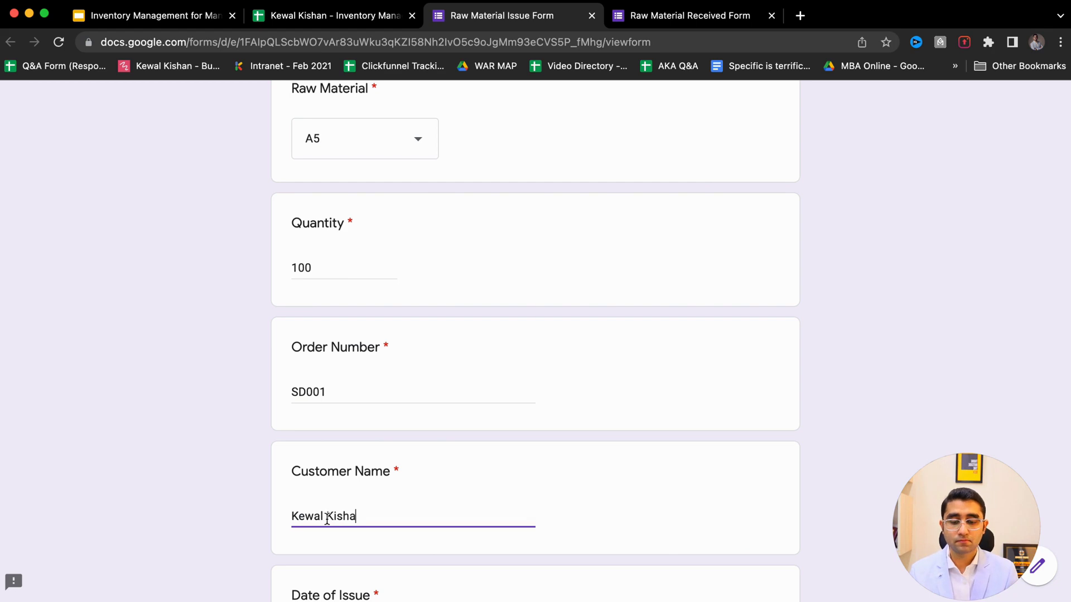
scroll(327, 519, down, 5)
text(n)
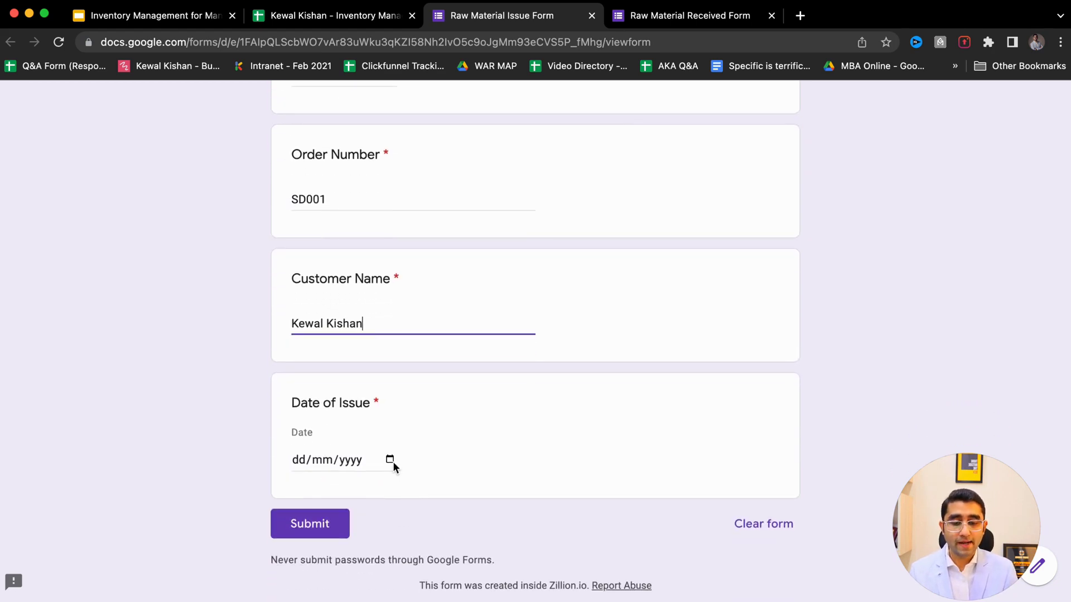
click(390, 460)
click(410, 361)
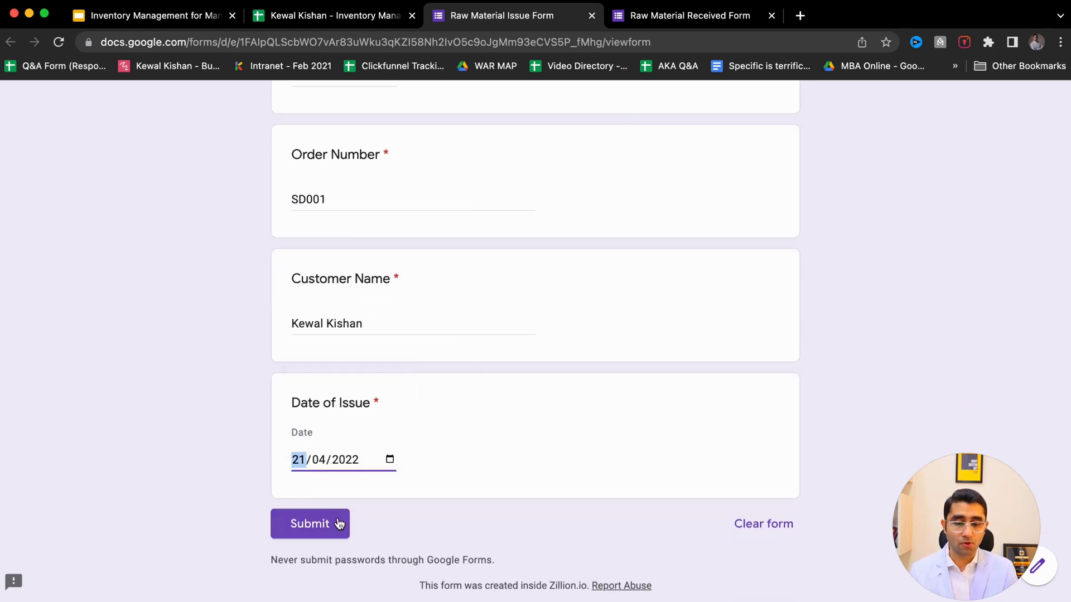
click(308, 535)
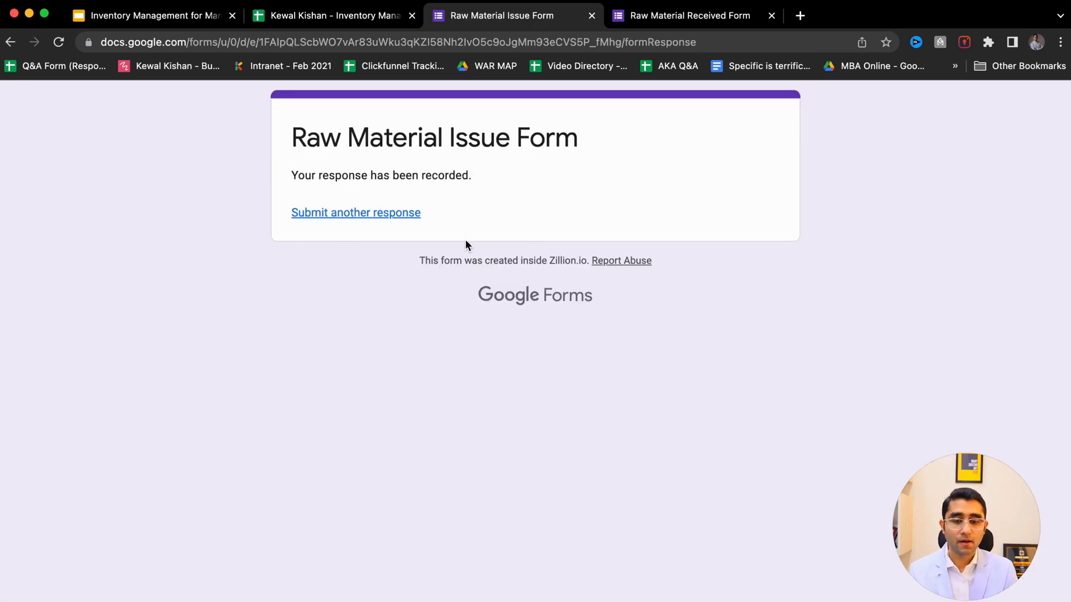
drag(263, 139, 579, 143)
- Compare the new A5 issue row with the A5 receipts of 50 and 456 in Received Master
key(ctrl+shift+Tab)
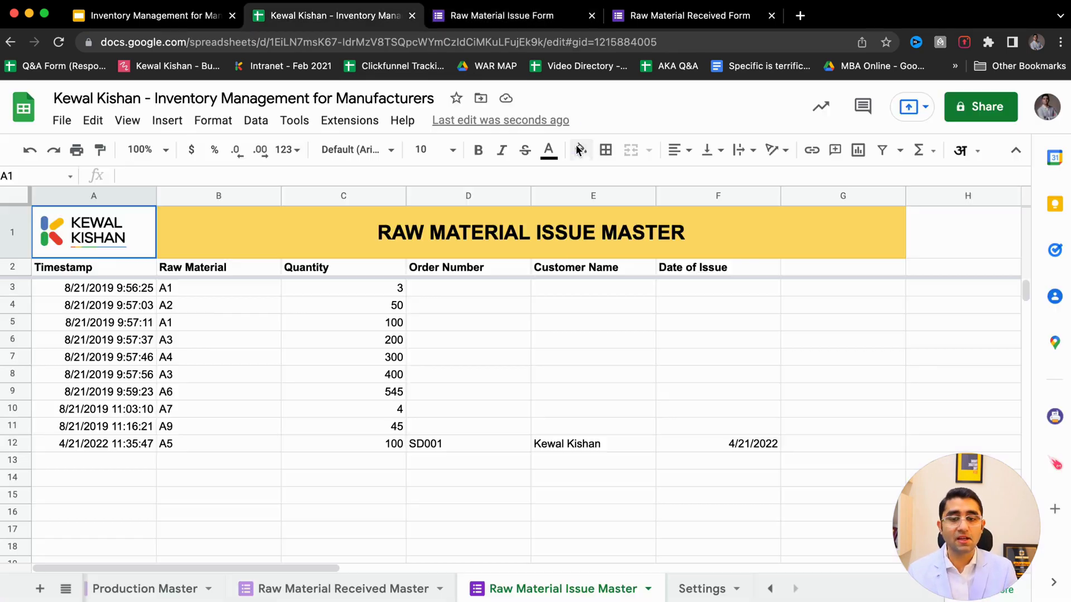
drag(160, 450, 595, 447)
click(354, 590)
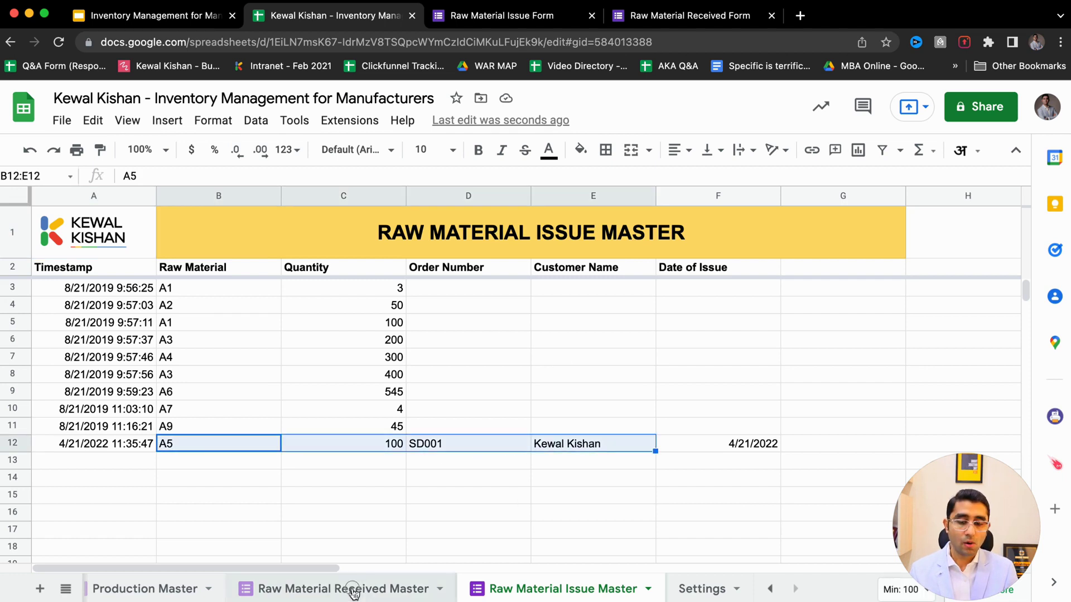
drag(388, 496, 440, 497)
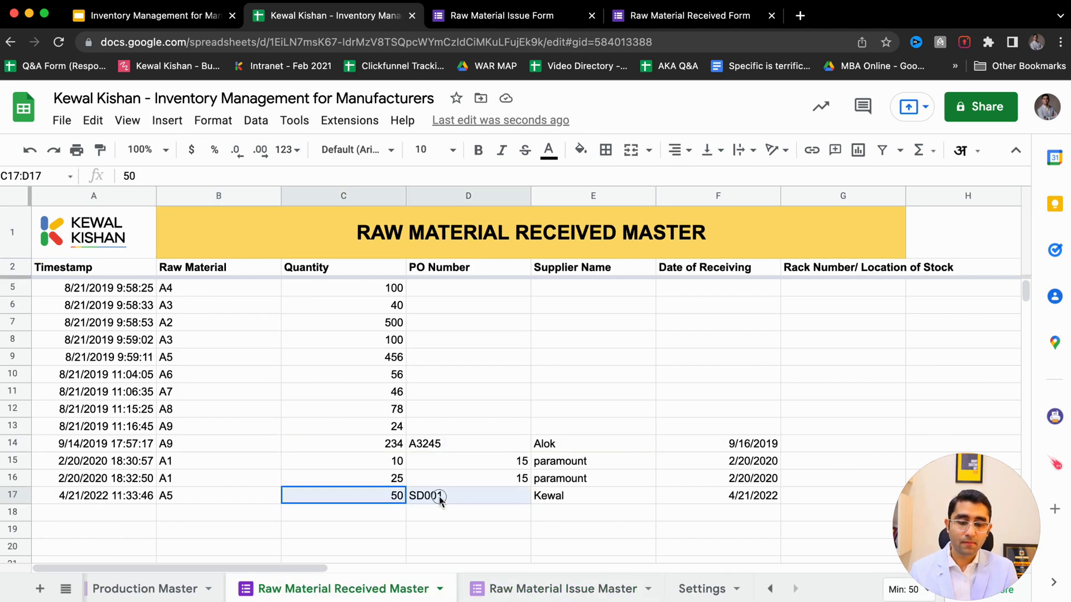
click(387, 361)
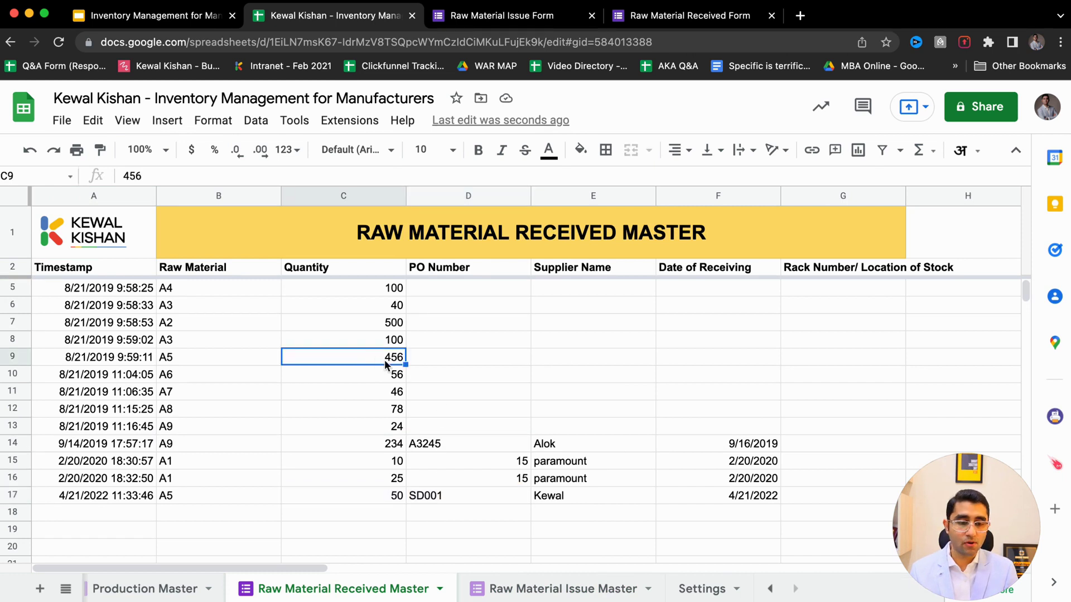
- Check row 12's issued quantity 100 and order number, then view the Raw Material Stock report
click(544, 590)
click(312, 441)
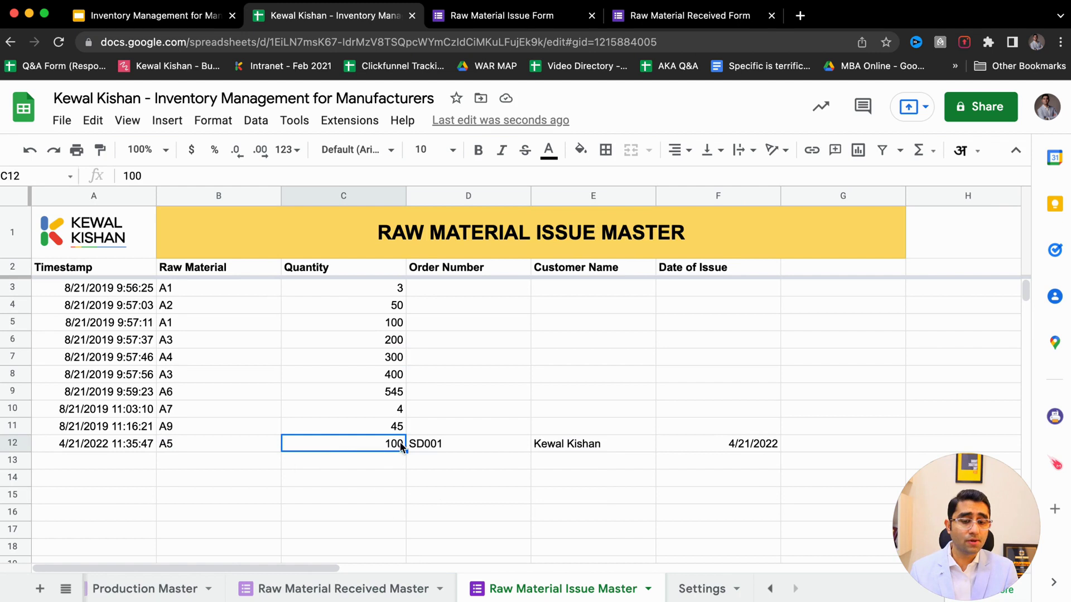
click(421, 449)
scroll(281, 595, left, 5)
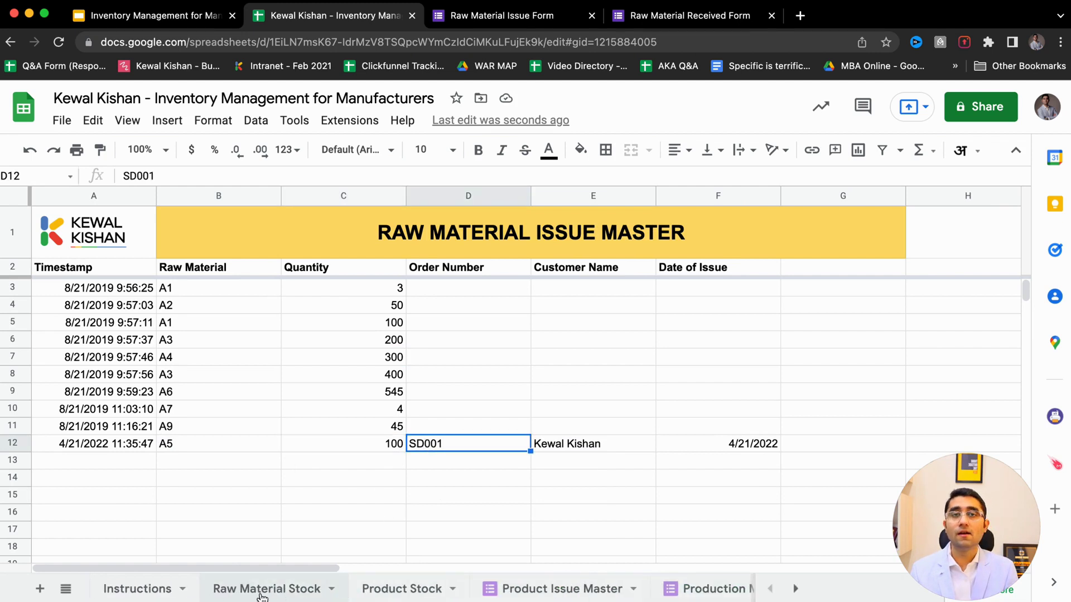
click(263, 590)
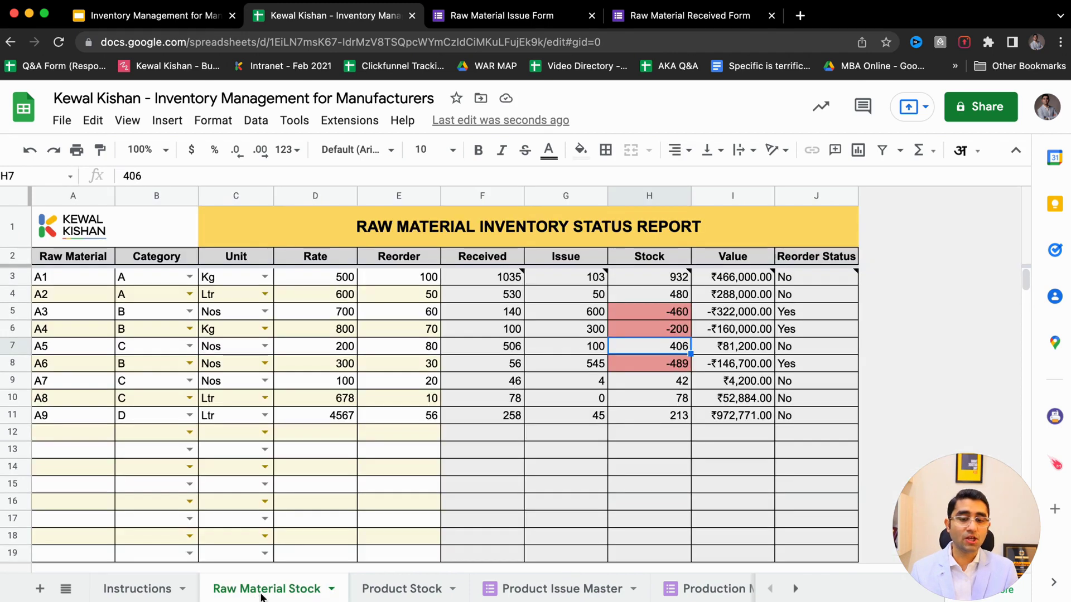
- Check material A5's row in Raw Material Stock: 506 received, 100 issued, 406 in stock
click(46, 350)
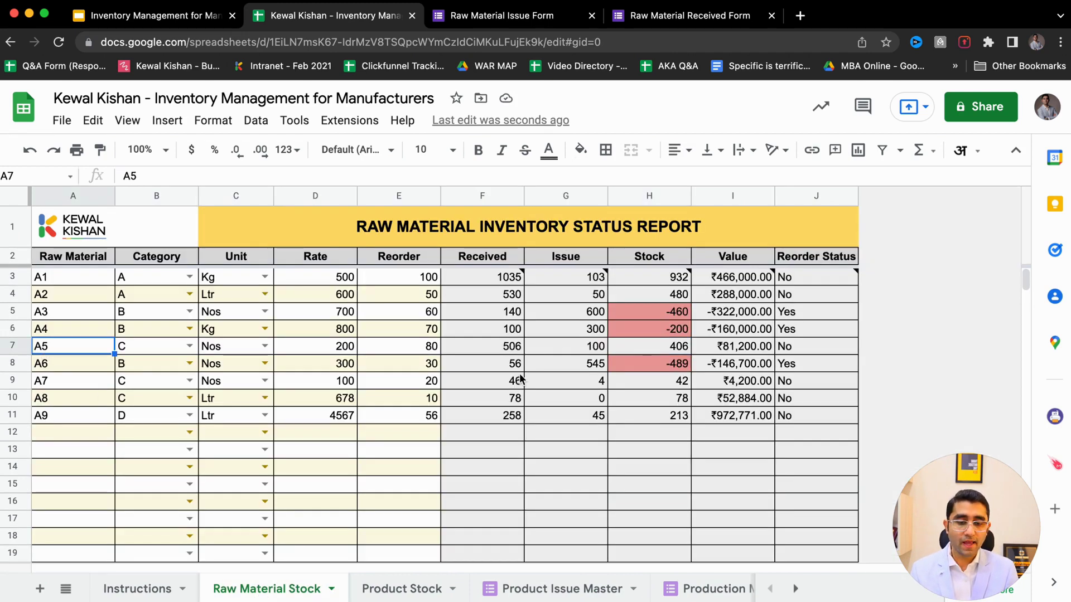
click(483, 351)
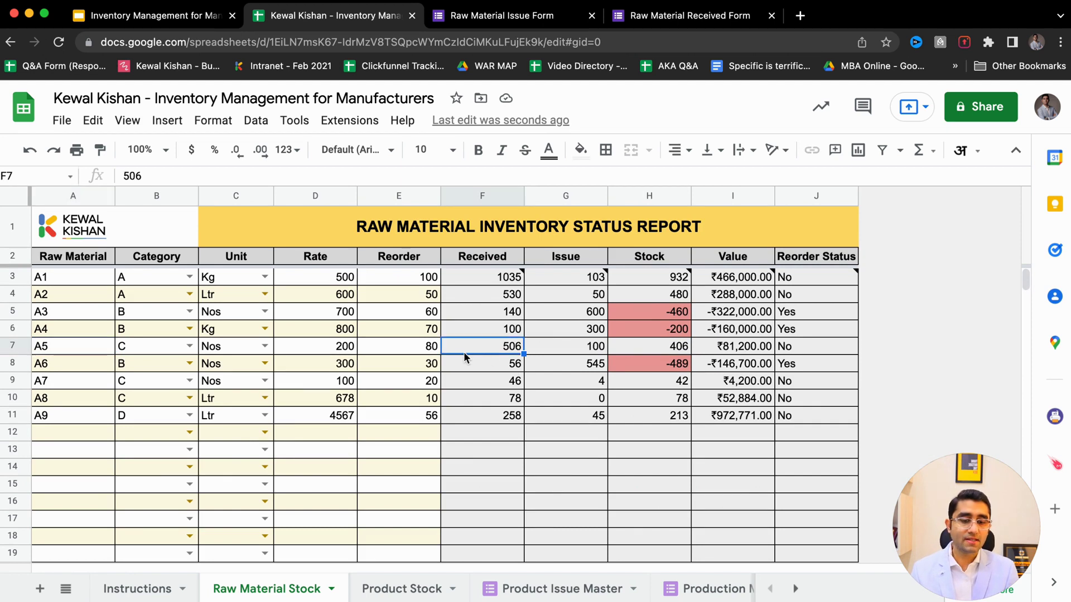
click(560, 350)
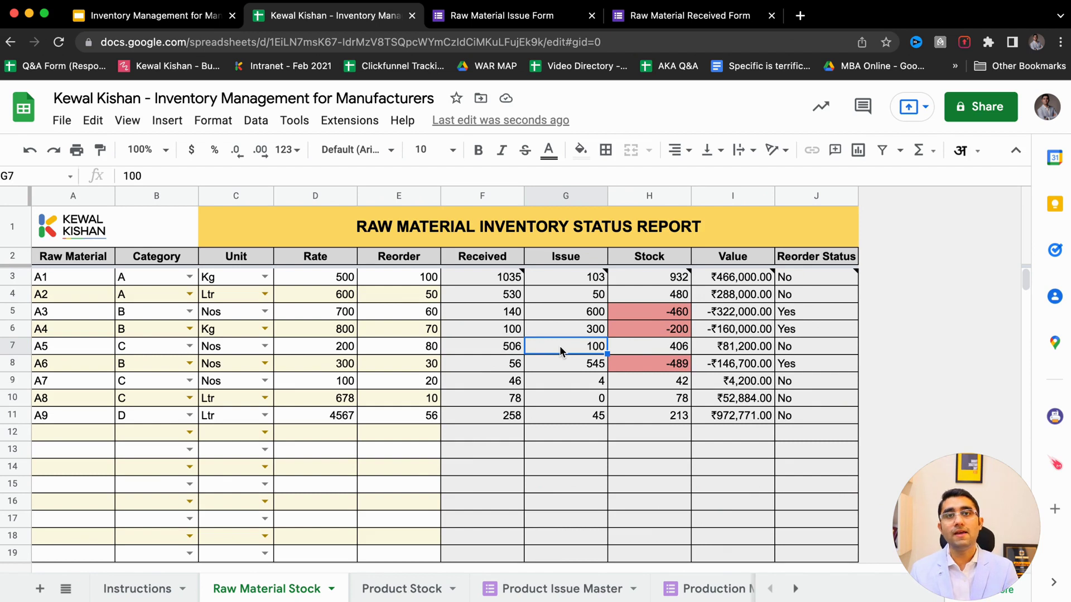
click(675, 351)
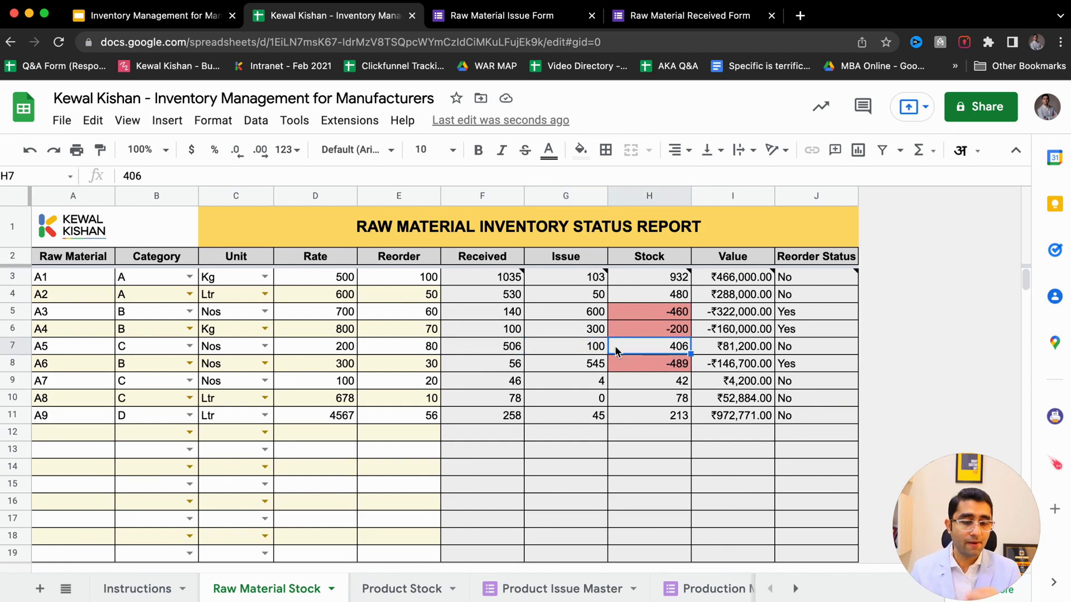
- Zoom the stock report to 110%, then return to the Raw Material Issue Form
click(140, 151)
text(11)
key(Return)
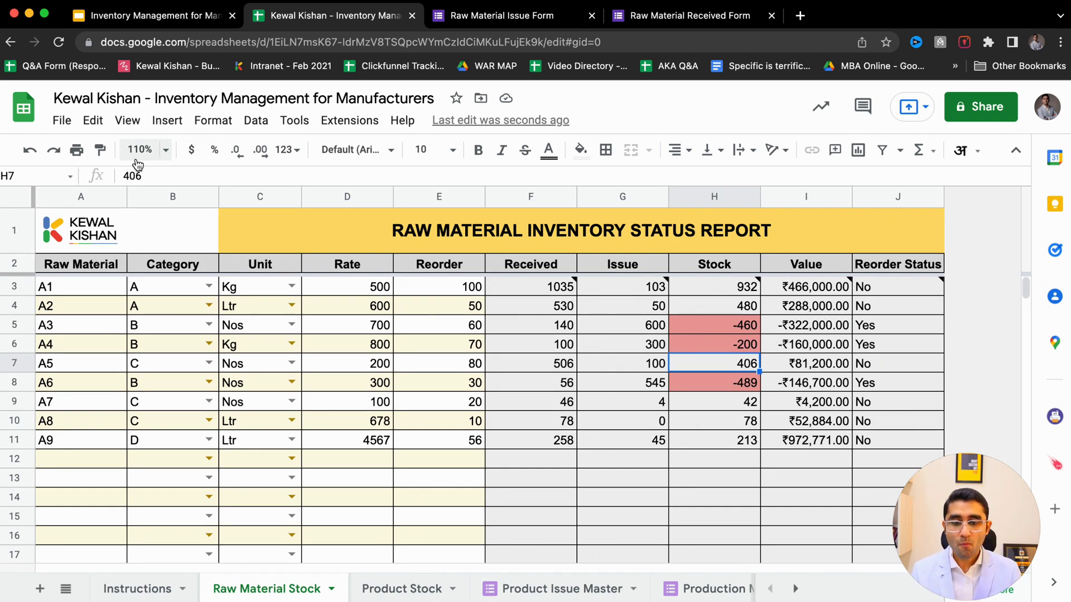
key(ctrl+Tab)
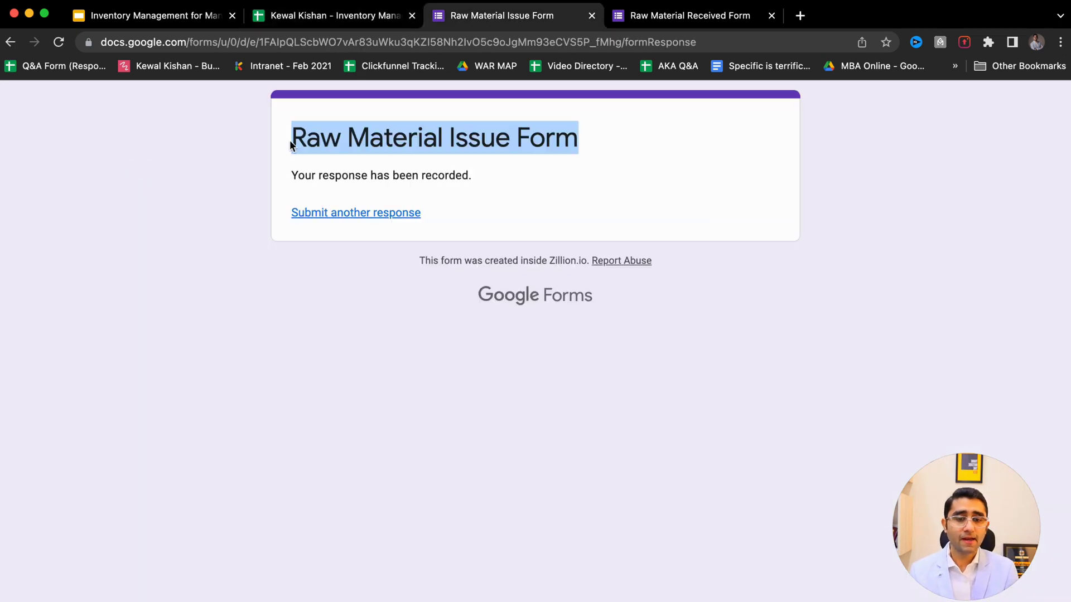
- Start fresh blank responses on both the Raw Material Issue and Received forms
click(322, 214)
key(ctrl+Tab)
click(322, 213)
drag(305, 136, 653, 119)
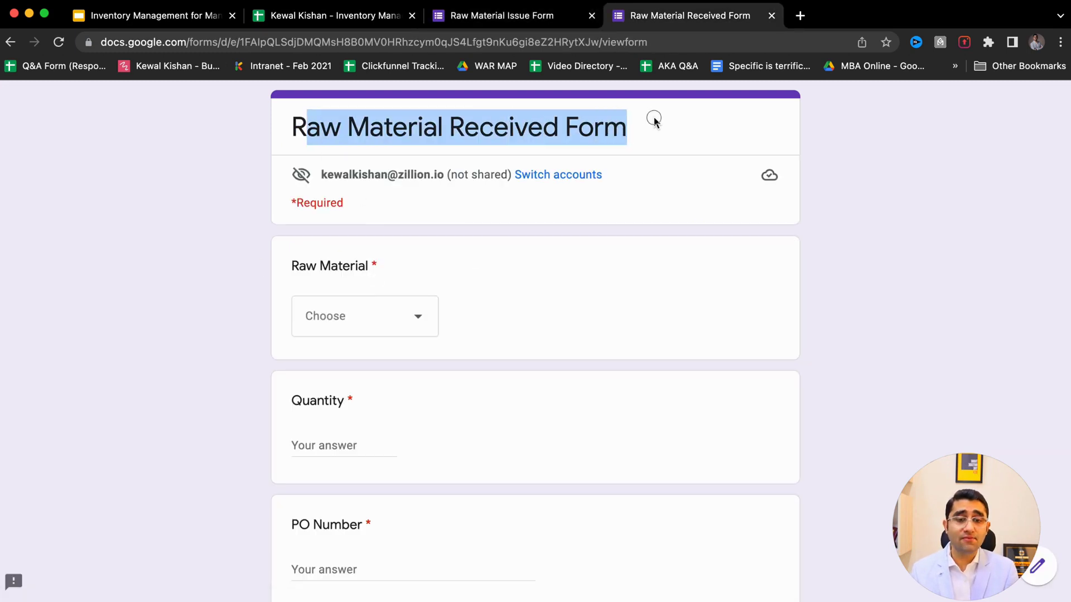
scroll(311, 379, down, 3)
scroll(310, 380, up, 3)
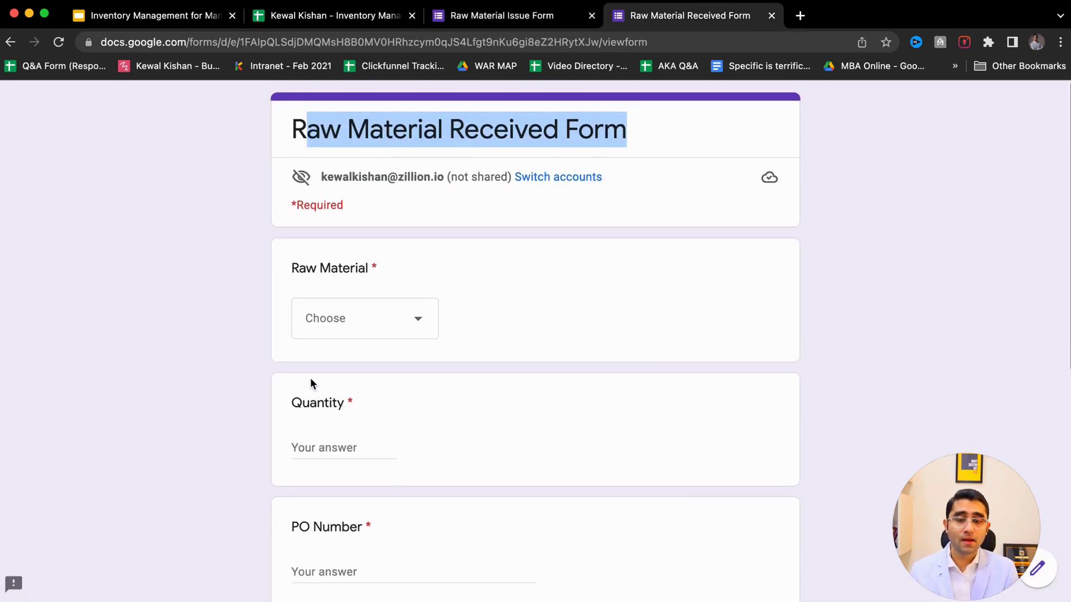
- Walk through the Received Form's material, Quantity, PO Number and Supplier Name fields without answering
click(342, 326)
click(207, 347)
scroll(219, 367, down, 3)
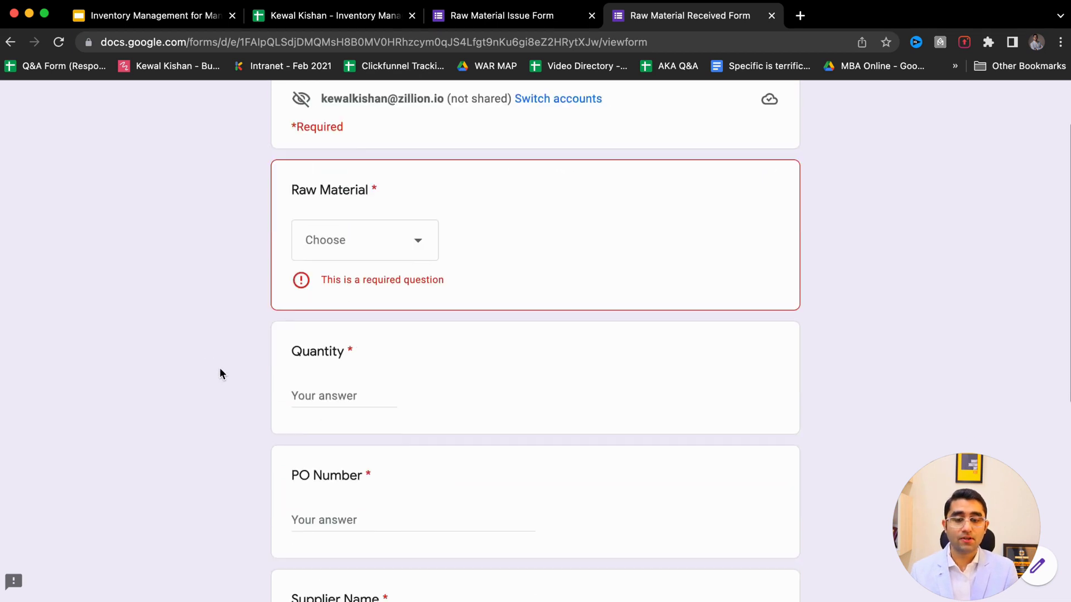
click(329, 335)
scroll(200, 395, down, 3)
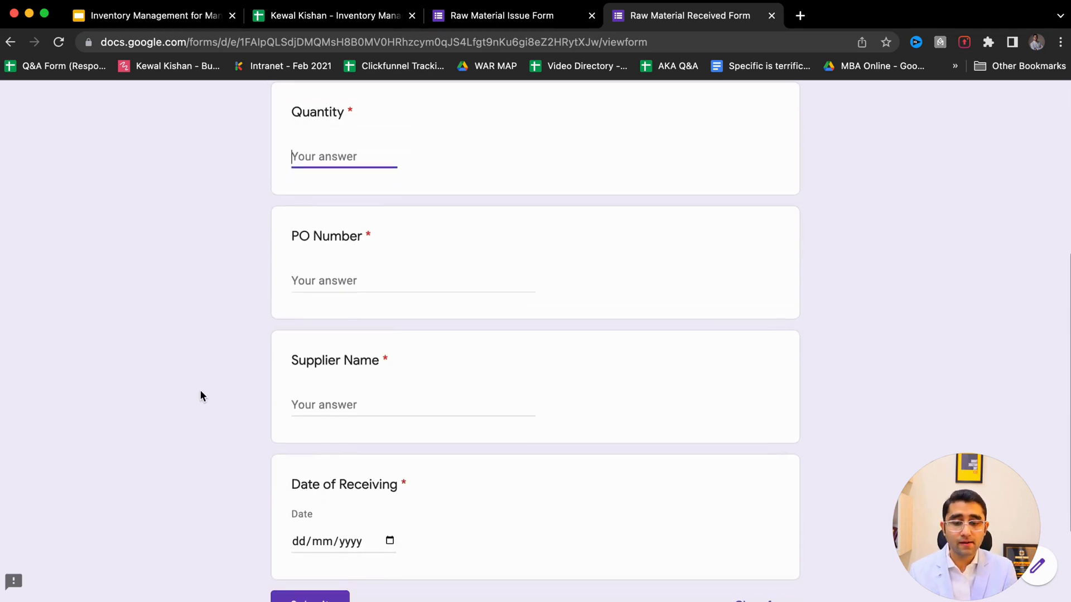
click(301, 282)
click(309, 428)
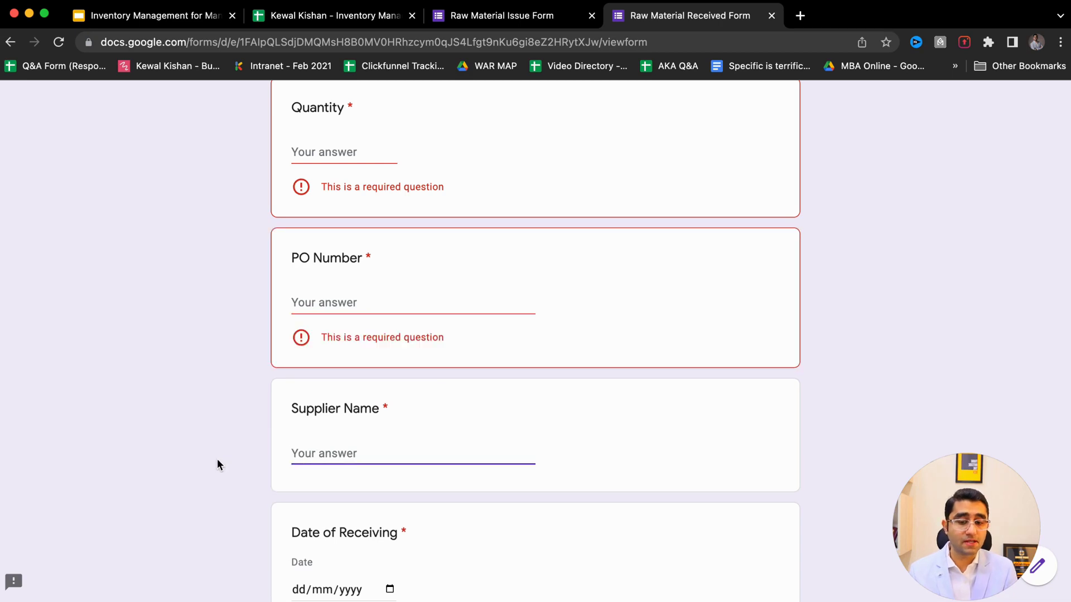
scroll(217, 459, down, 2)
key(ctrl+shift+Tab)
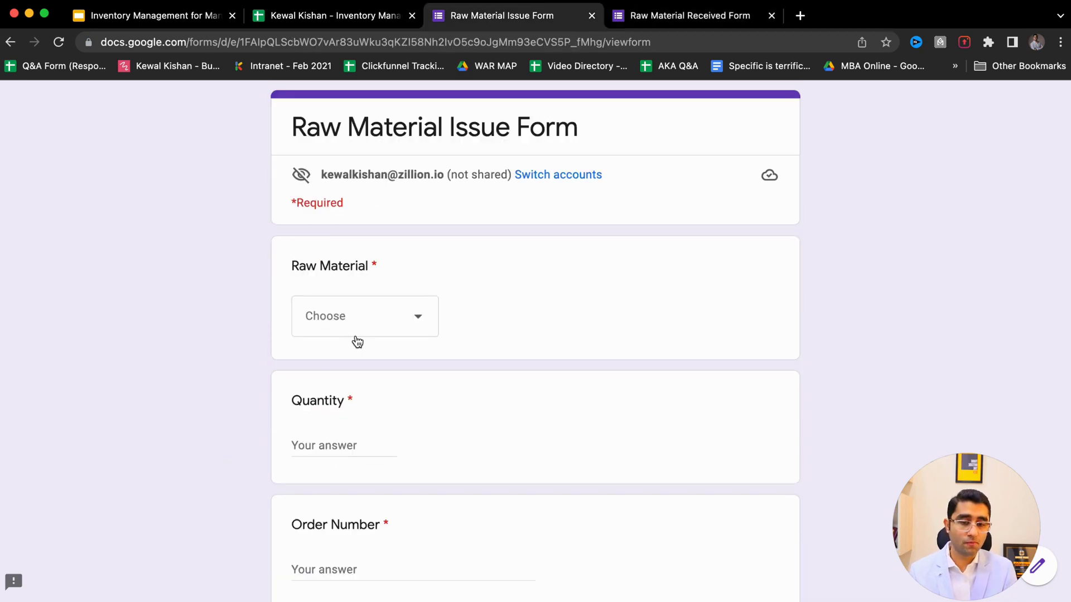
- Browse the Issue Form's material, Order Number and Customer Name fields, leaving them blank
click(333, 324)
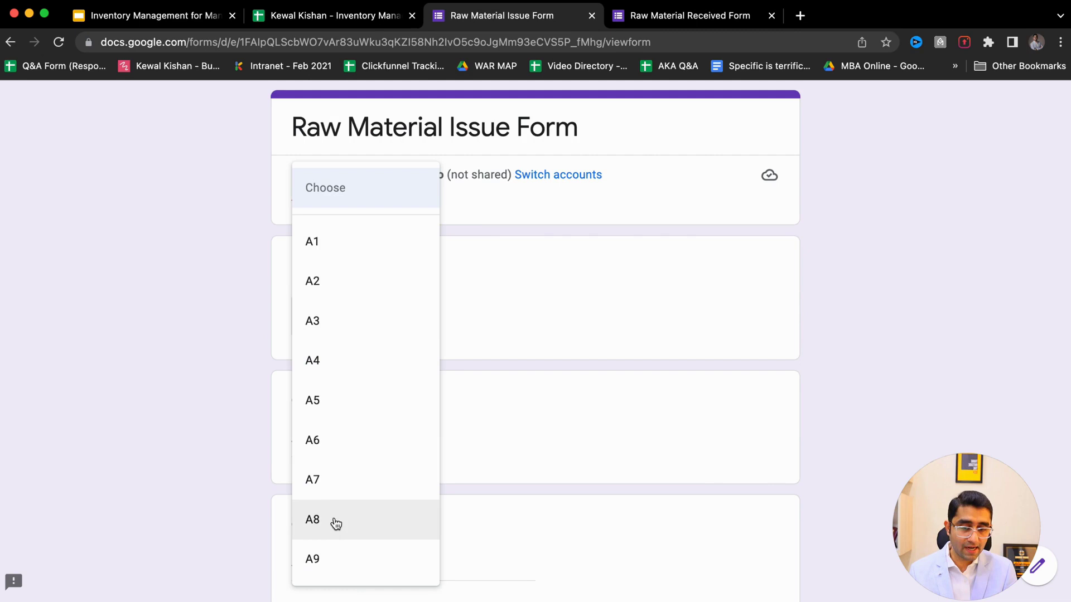
click(238, 461)
scroll(238, 457, down, 6)
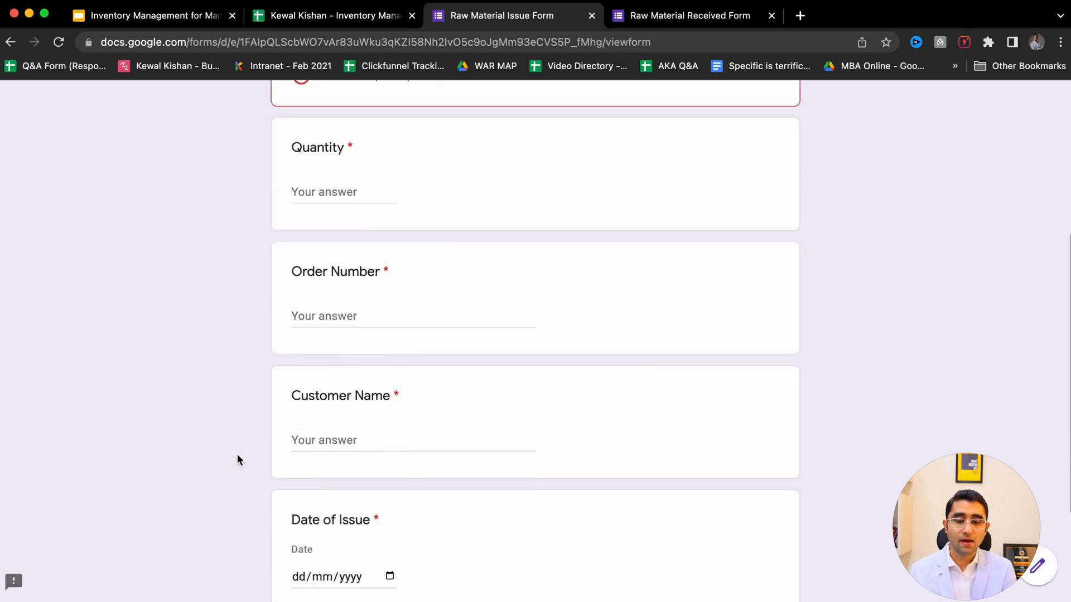
click(354, 287)
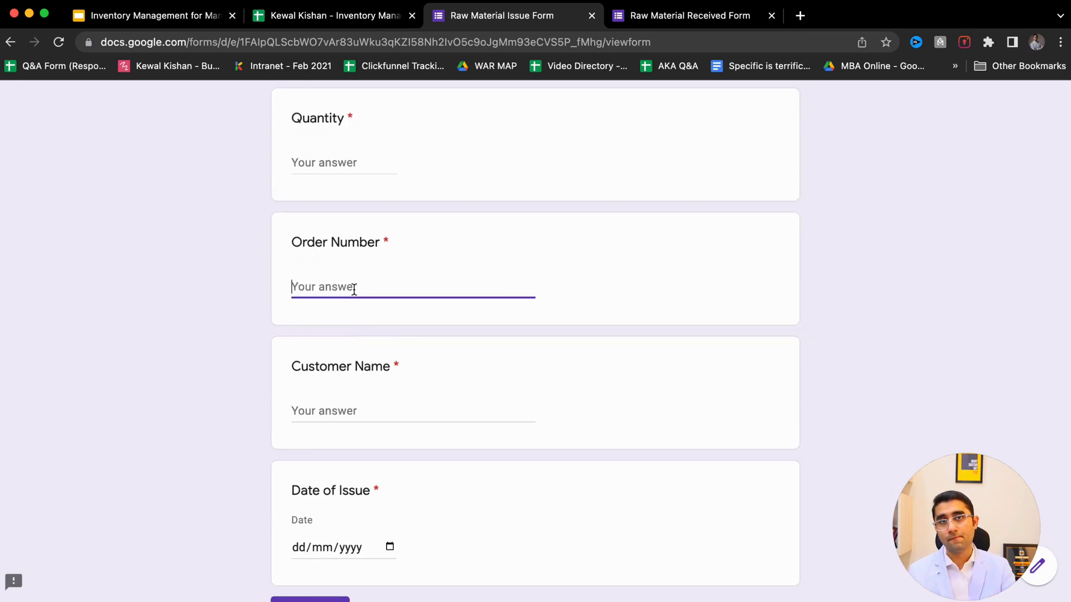
scroll(351, 293, down, 1)
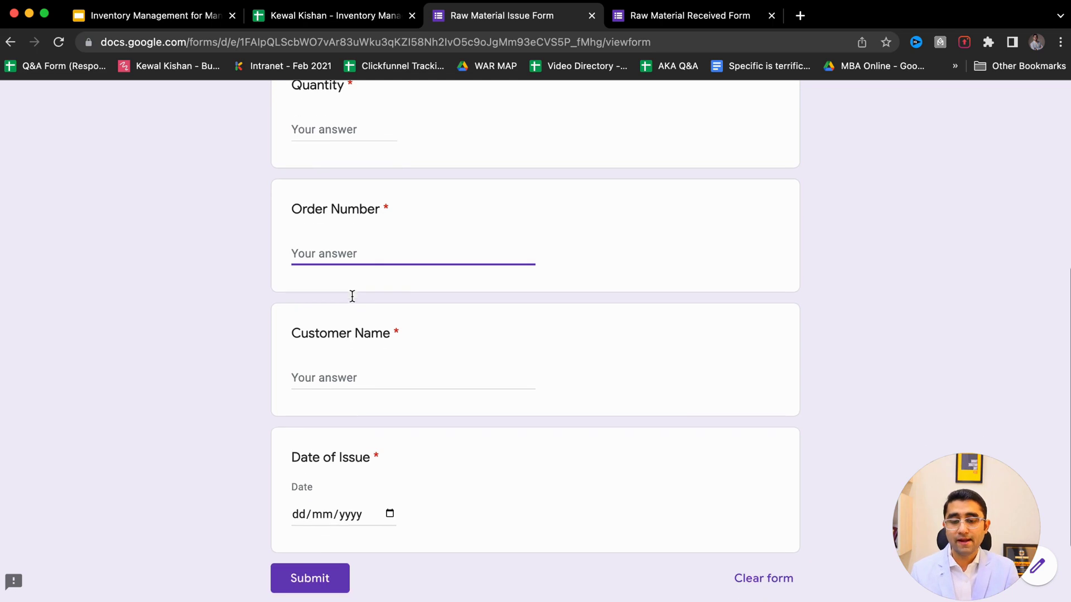
click(328, 376)
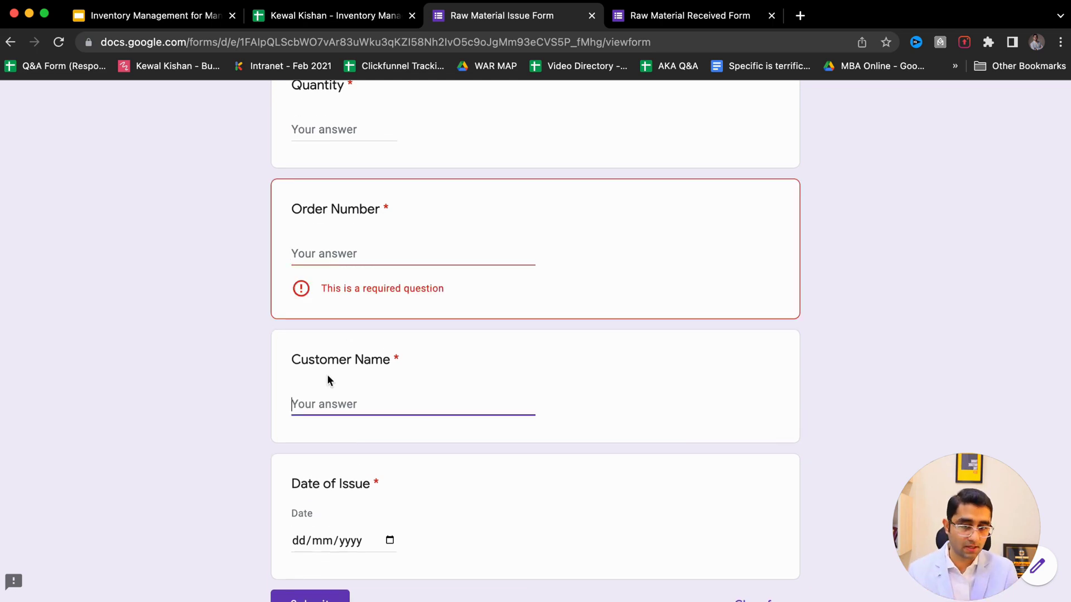
- Back in the workbook, select the stock report table A4:G10
key(ctrl+shift+Tab)
click(107, 304)
drag(108, 304, 596, 421)
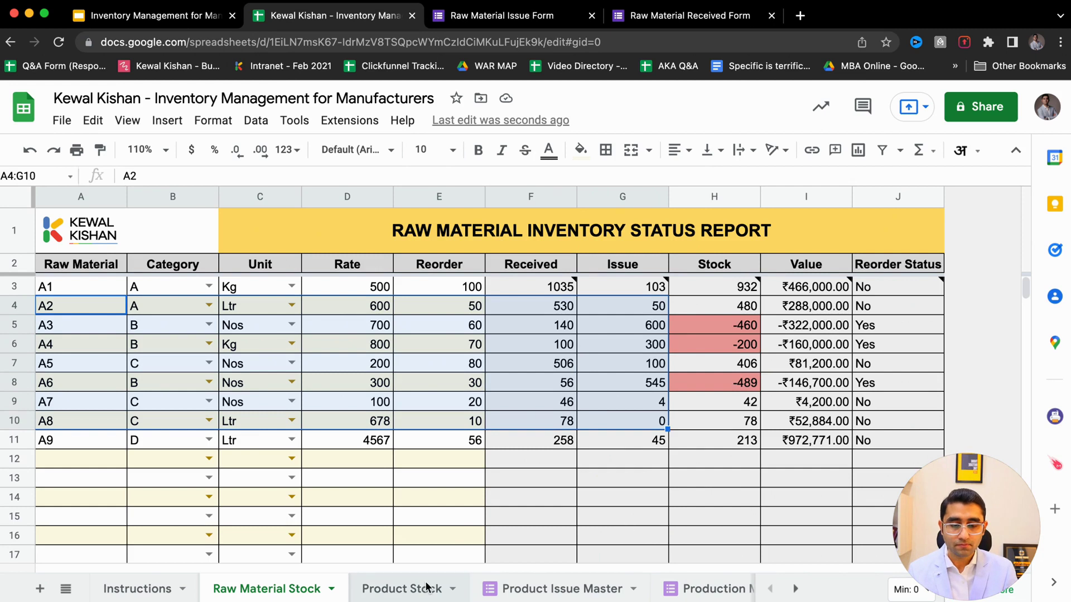
- From the Production Master sheet, open its linked live Production Form via Tools > Manage form
scroll(424, 589, right, 4)
scroll(427, 589, right, 4)
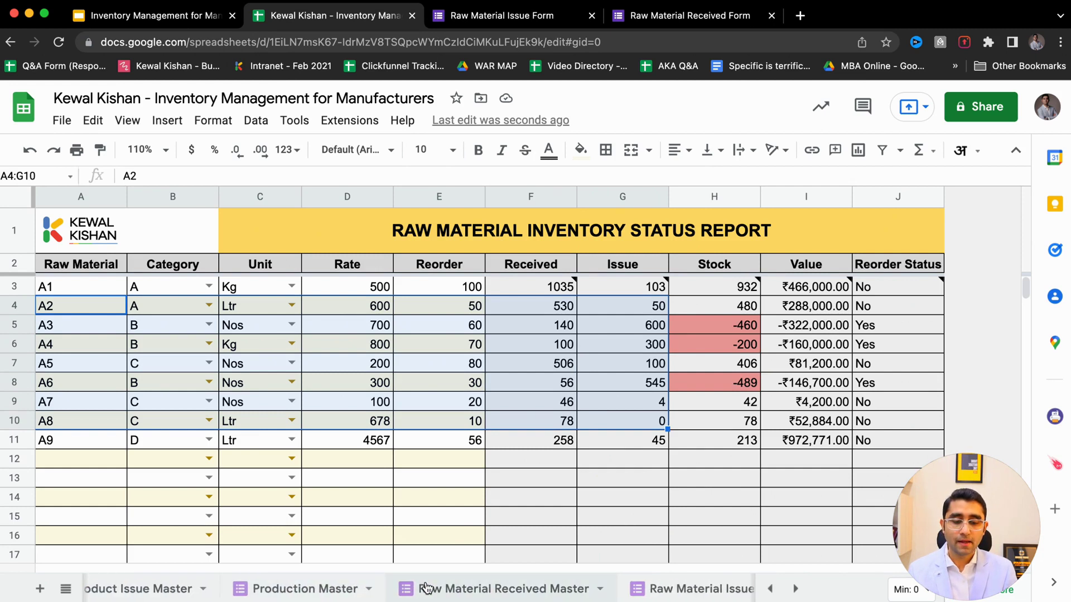
click(374, 594)
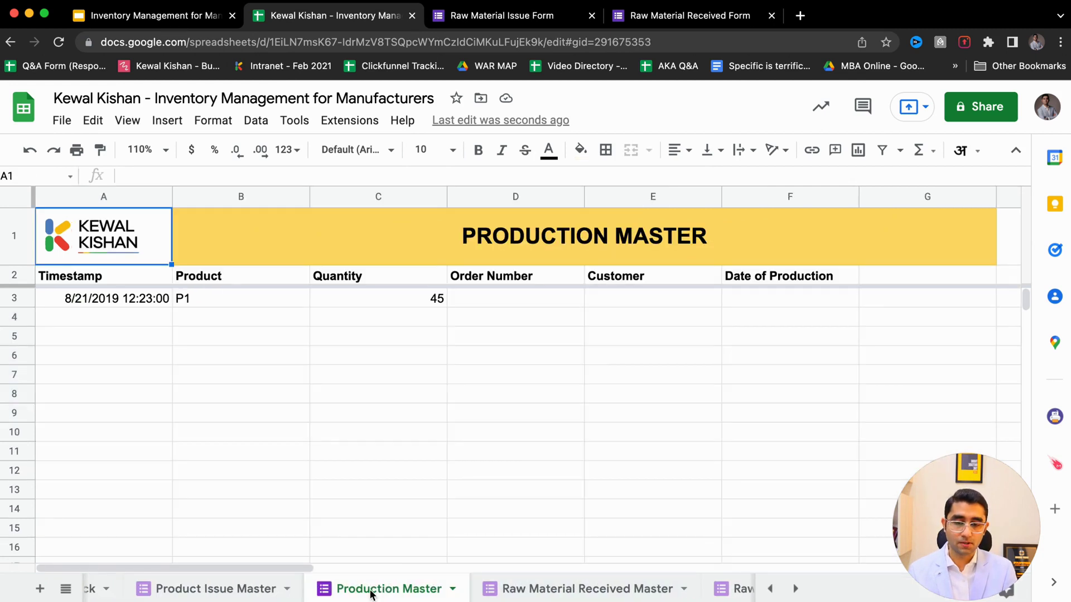
click(233, 592)
click(398, 596)
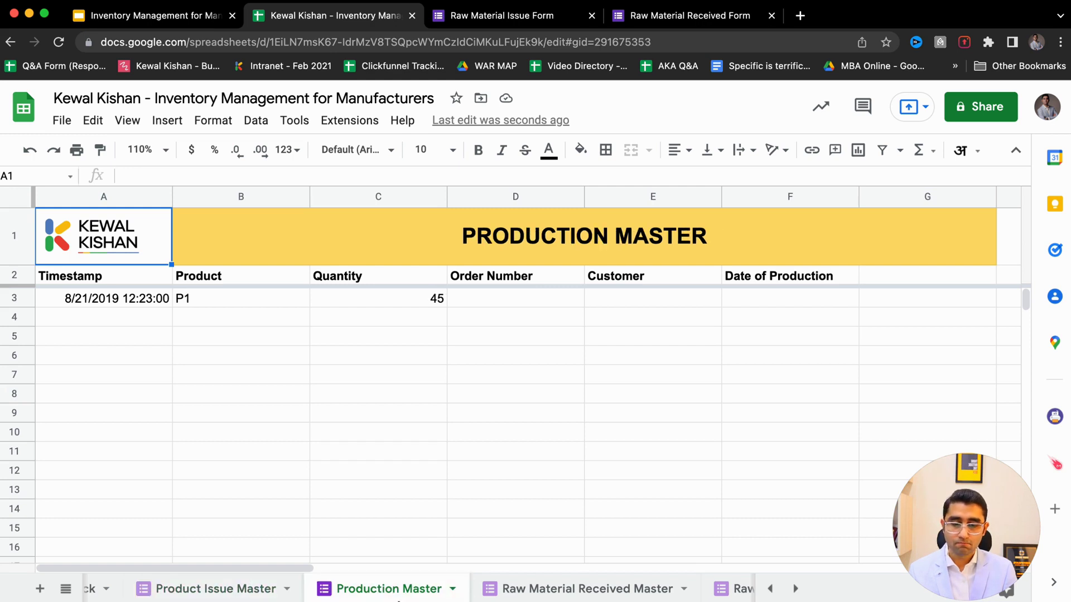
click(292, 121)
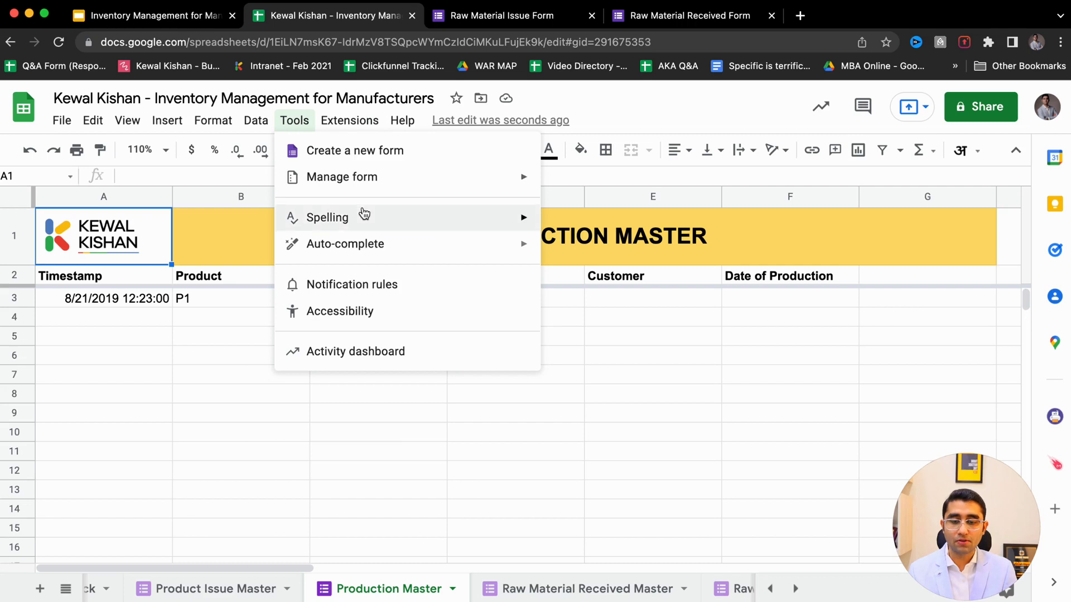
mouse_move(457, 190)
click(610, 210)
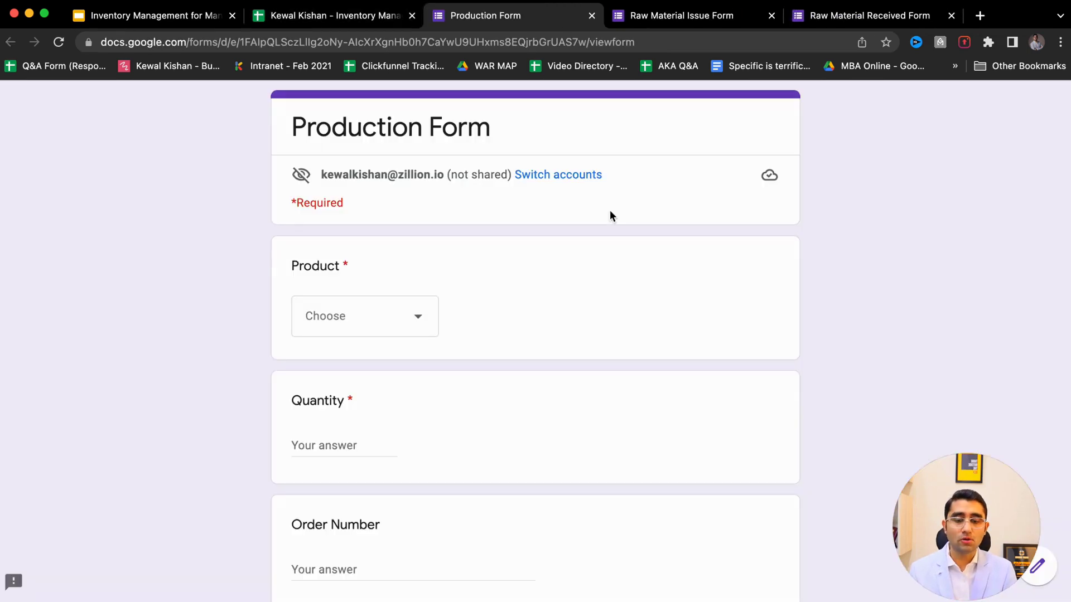
- Choose product P5 in the Production Form's Product dropdown
scroll(611, 213, down, 8)
scroll(610, 210, up, 8)
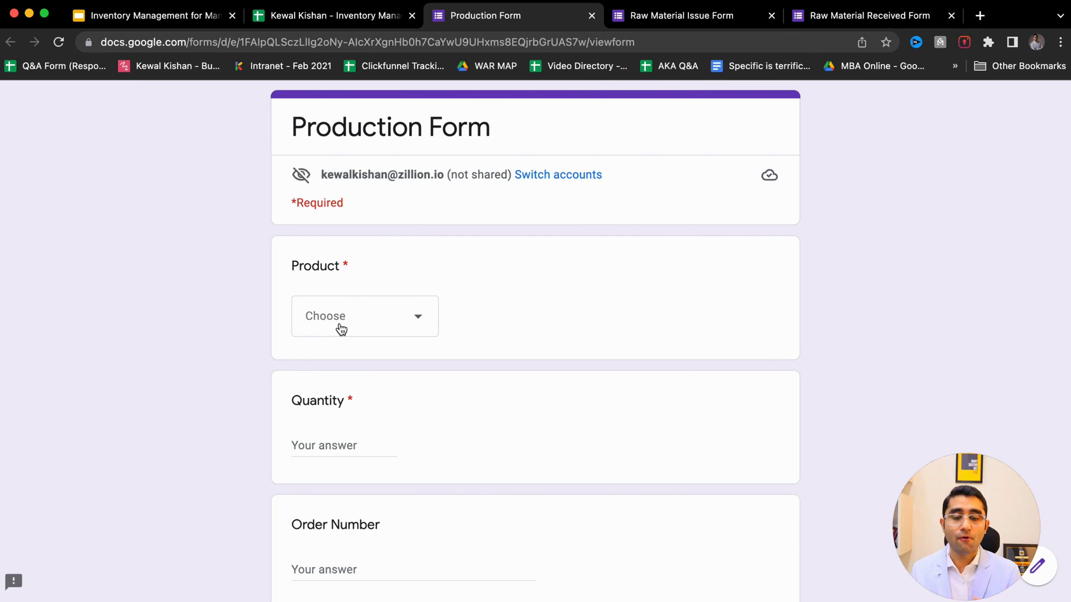
click(341, 329)
click(239, 344)
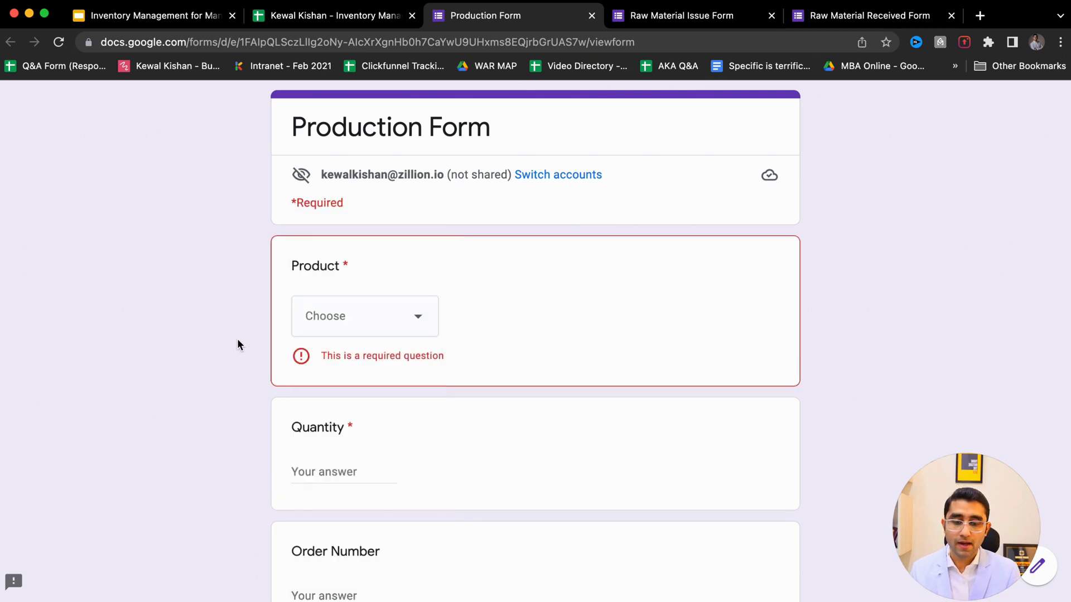
click(357, 315)
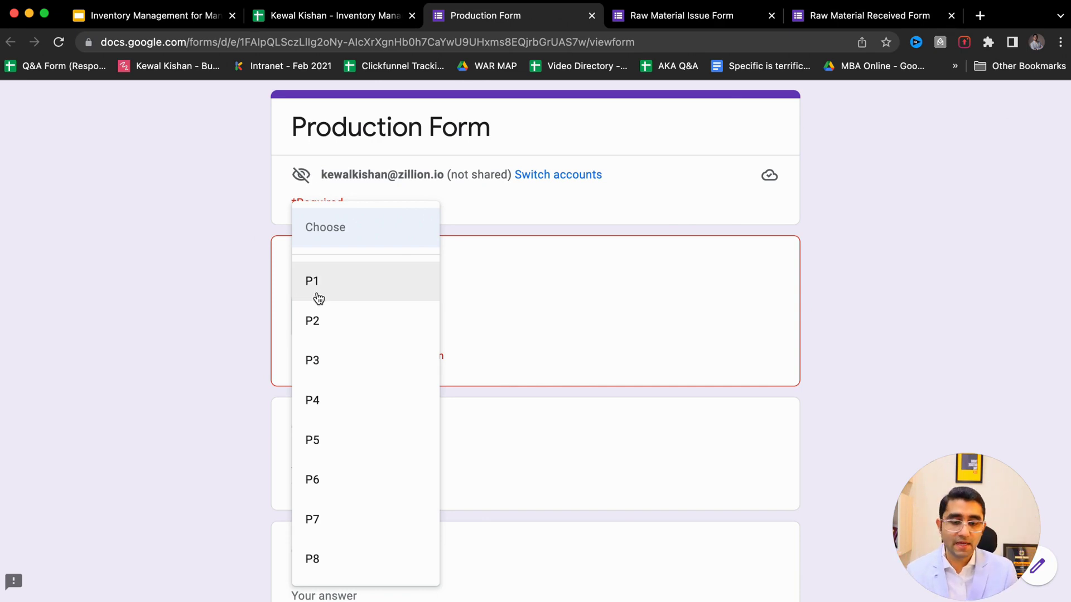
click(334, 445)
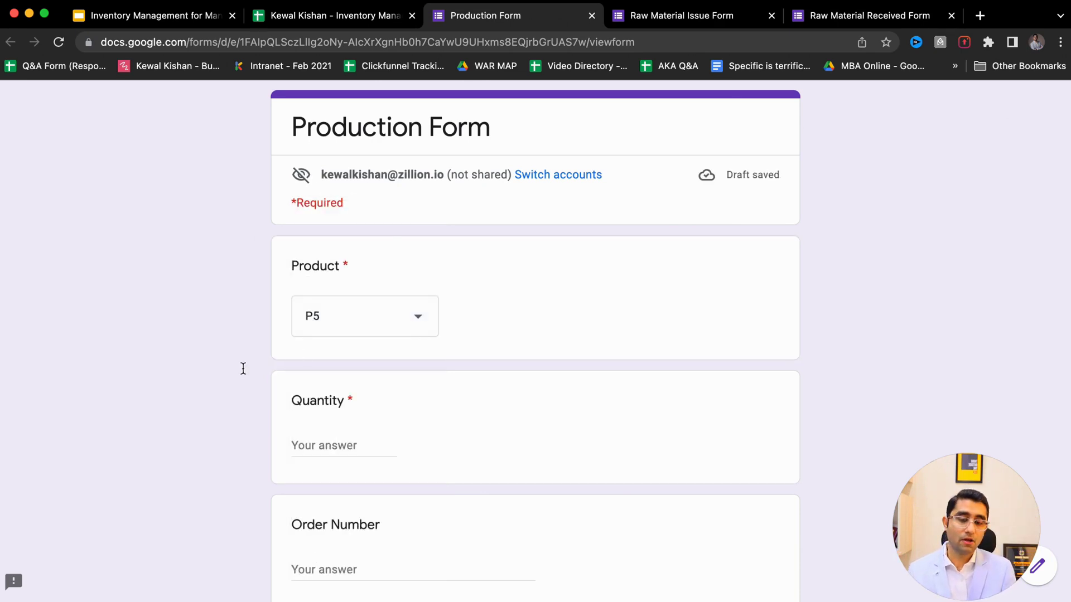
- Enter quantity 100 and order number SD001, then switch to the Raw Material Issue Form
text(1000)
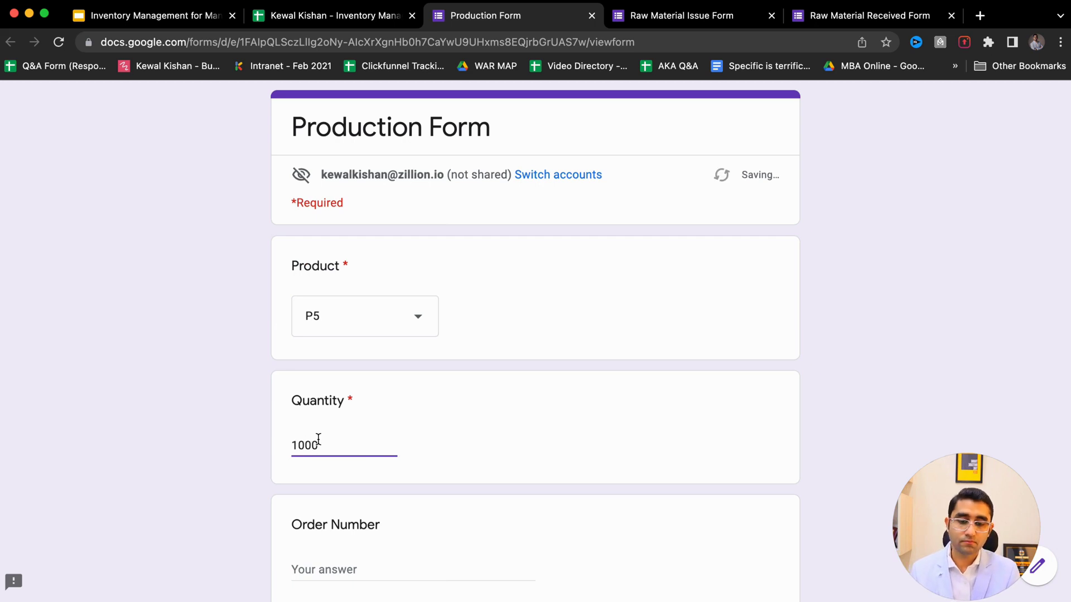
key(BackSpace)
scroll(198, 507, down, 5)
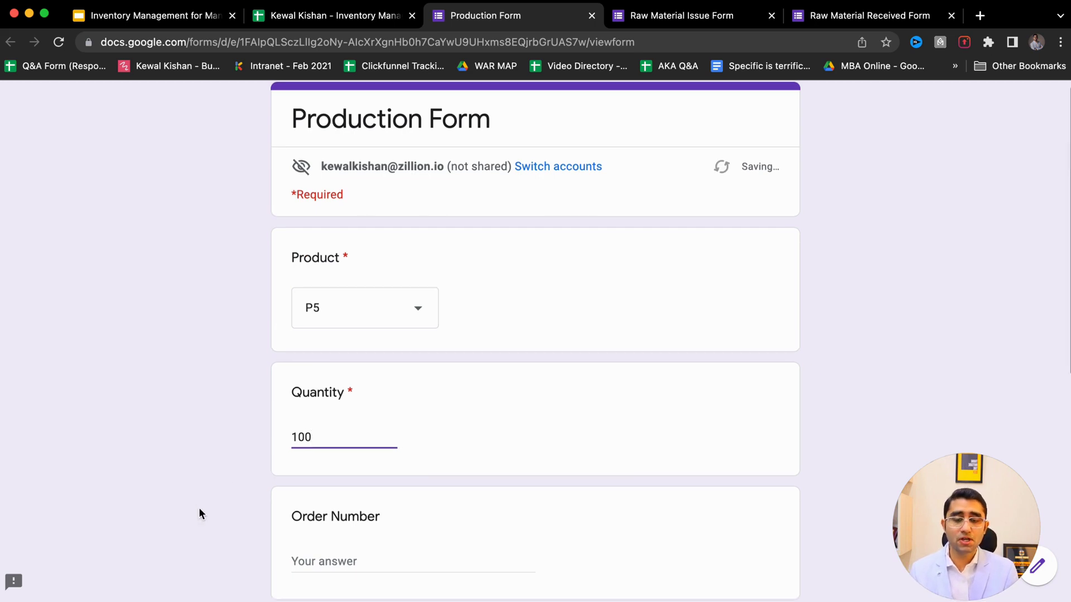
click(324, 403)
text(SD0011)
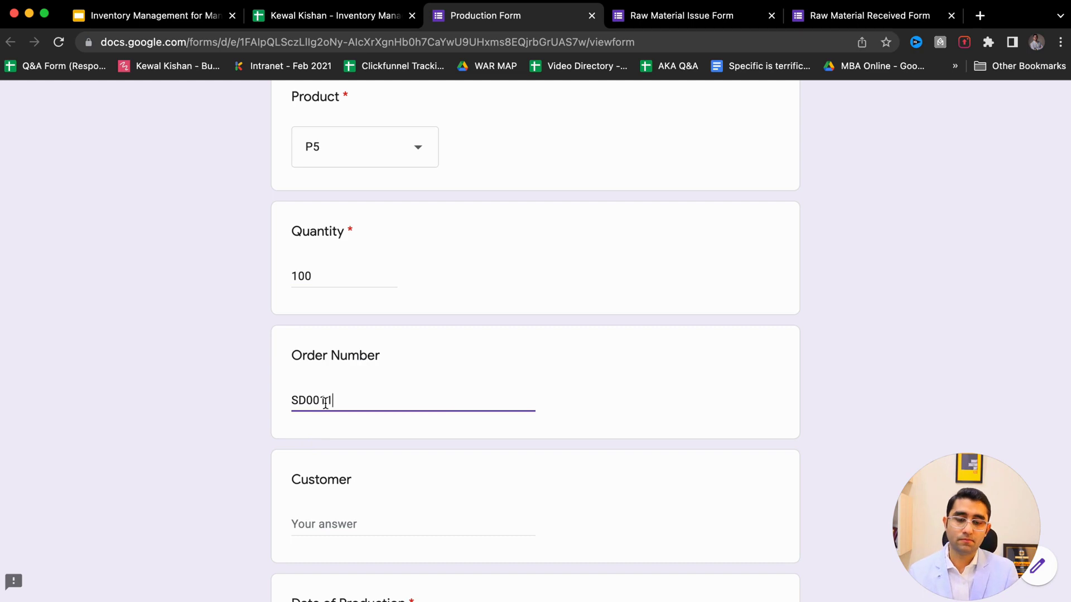
key(BackSpace)
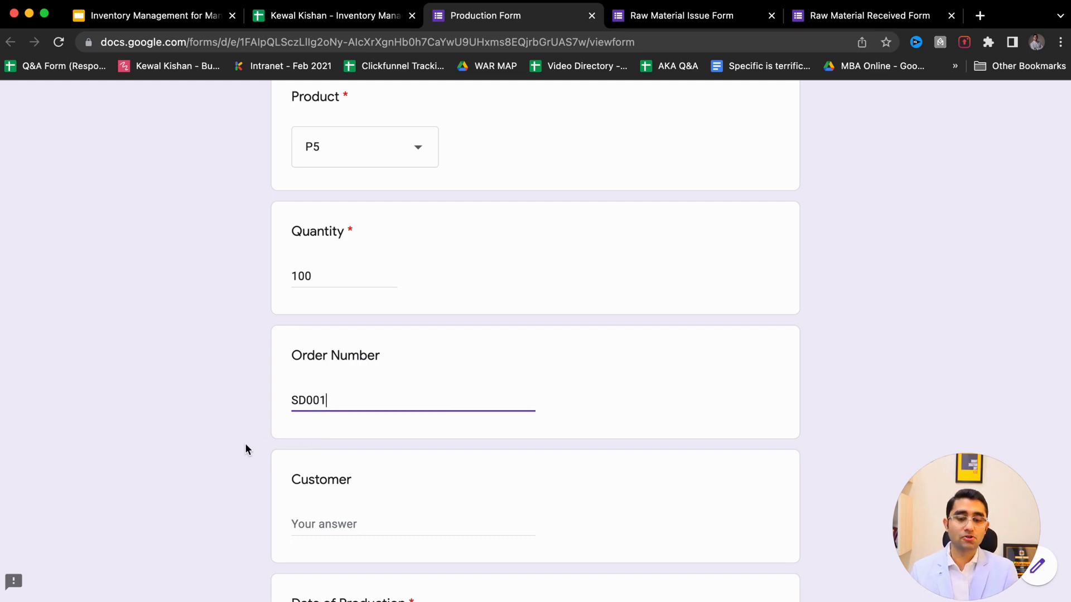
drag(323, 401, 246, 411)
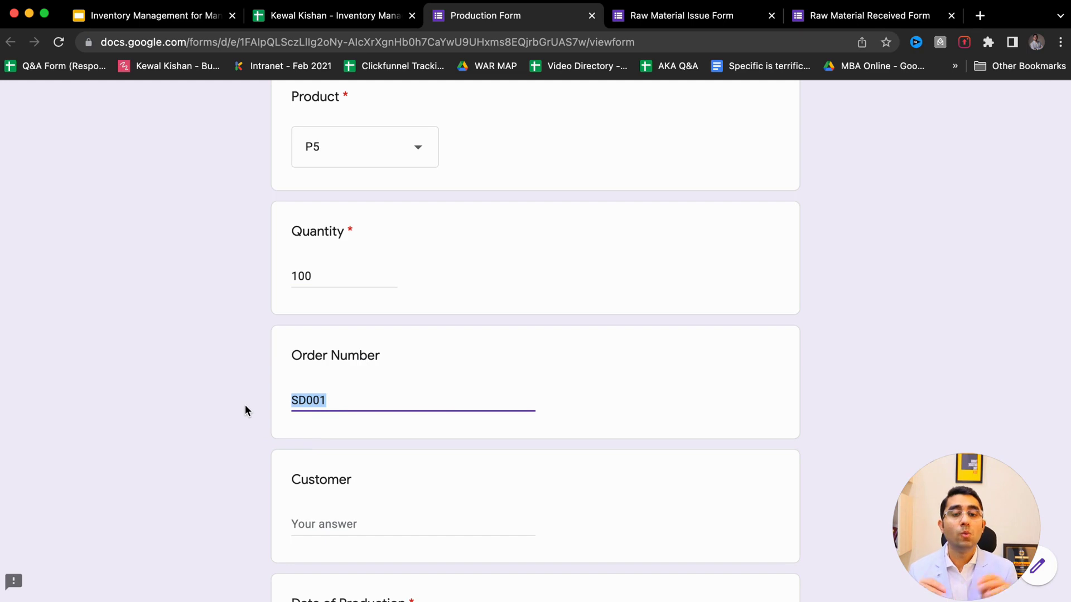
key(ctrl+Tab)
scroll(205, 466, up, 6)
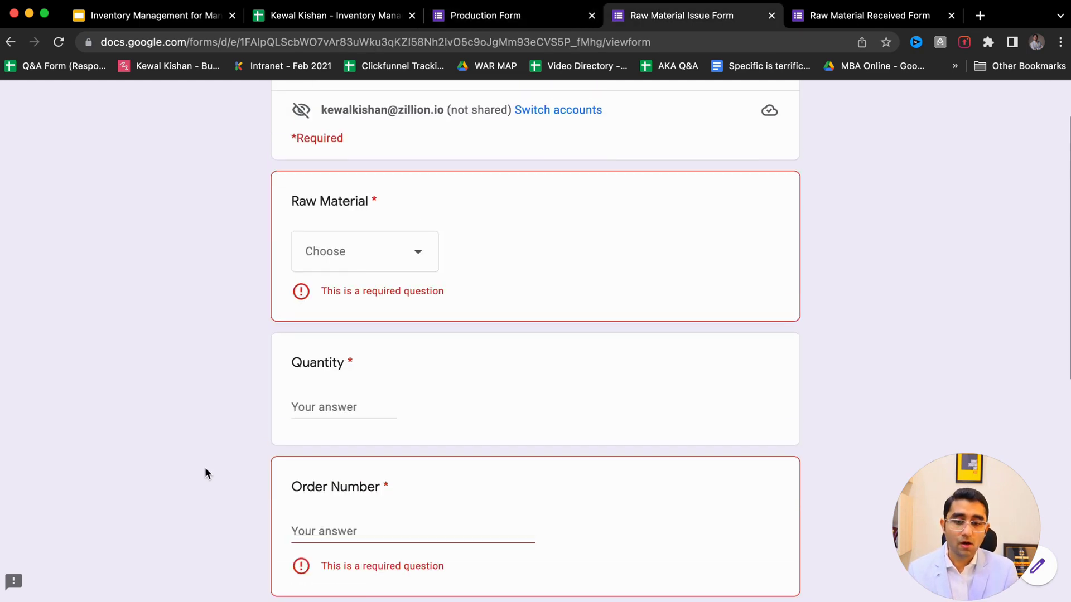
- Glance over the Raw Material Issue Form, then return to the Production Form draft
drag(418, 128, 607, 119)
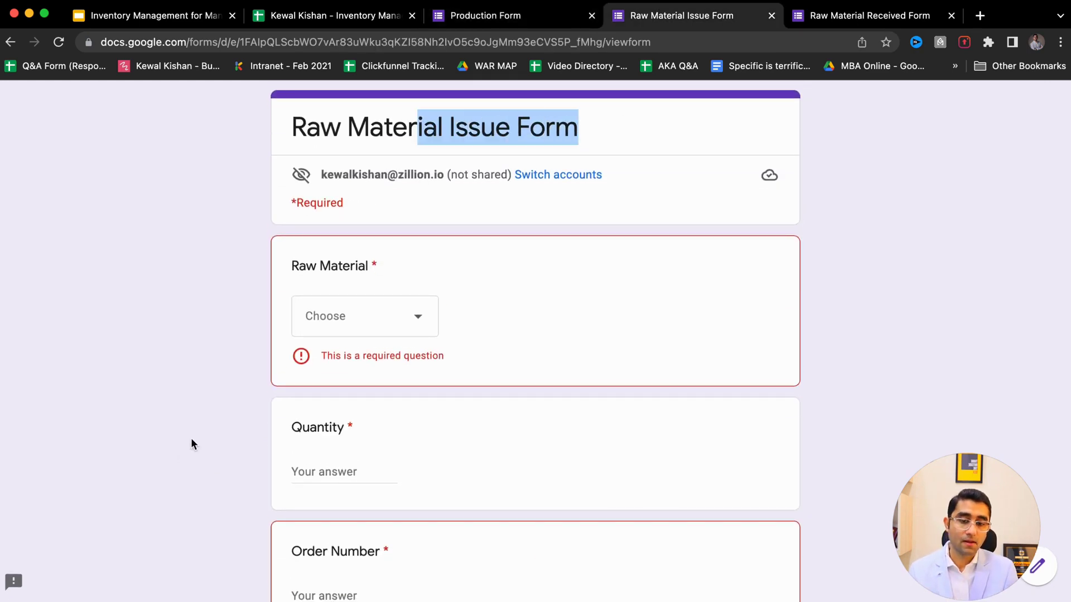
scroll(191, 440, down, 3)
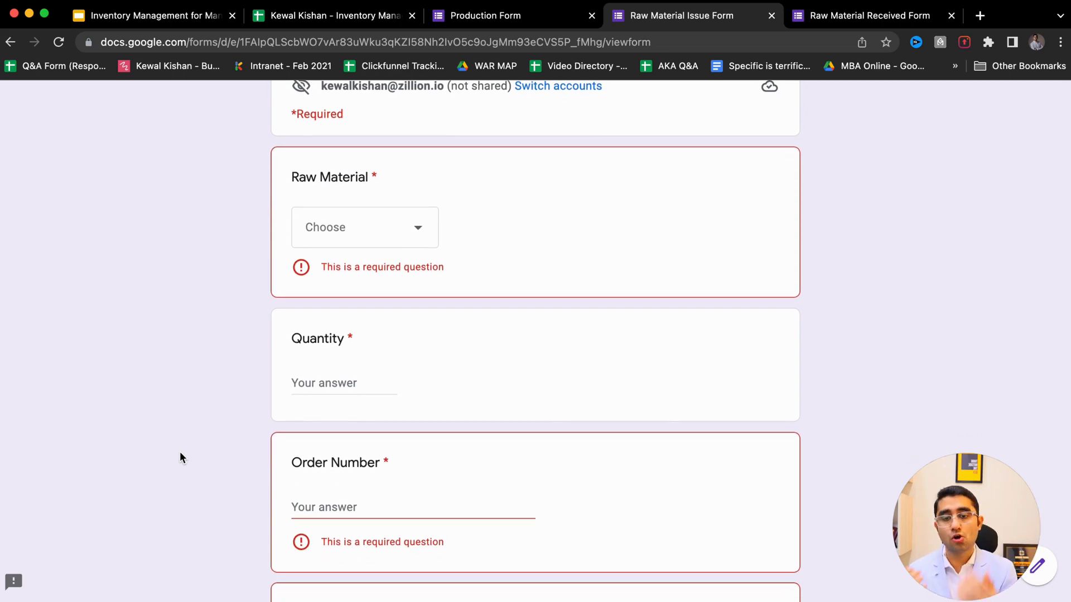
scroll(180, 457, up, 3)
key(ctrl+shift+Tab)
scroll(314, 408, up, 2)
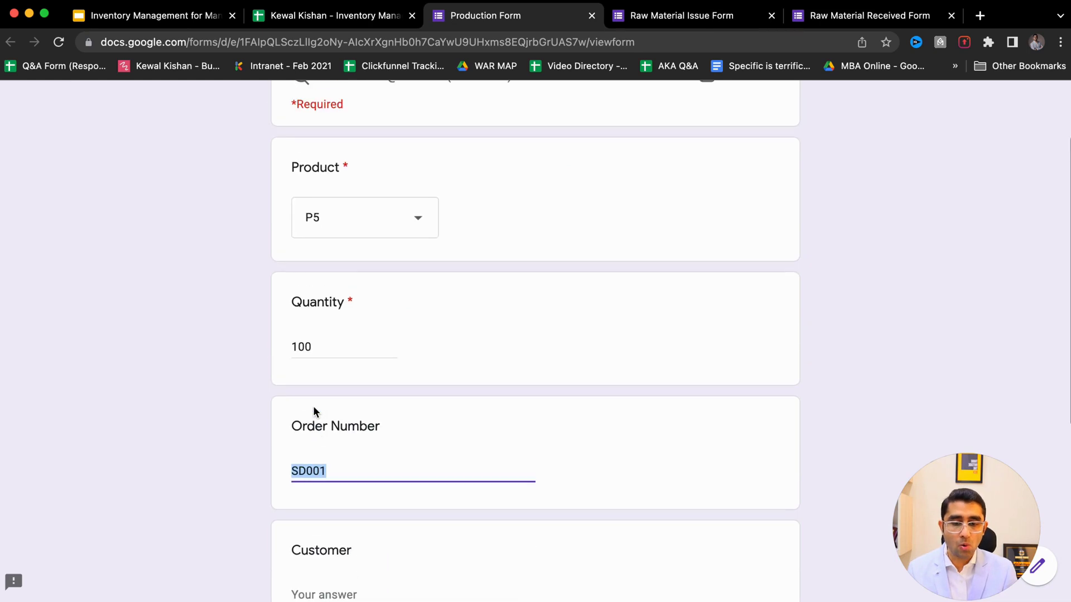
- Enter the customer's name, set Date of Production to 21/04/2022, and submit the Production Form
click(325, 350)
scroll(219, 379, down, 5)
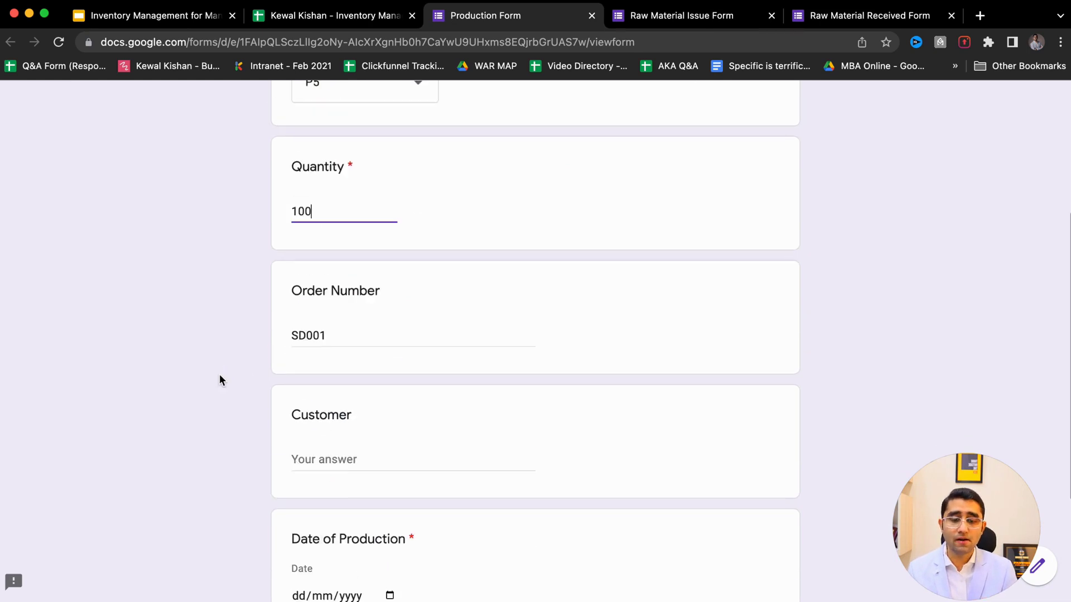
click(328, 358)
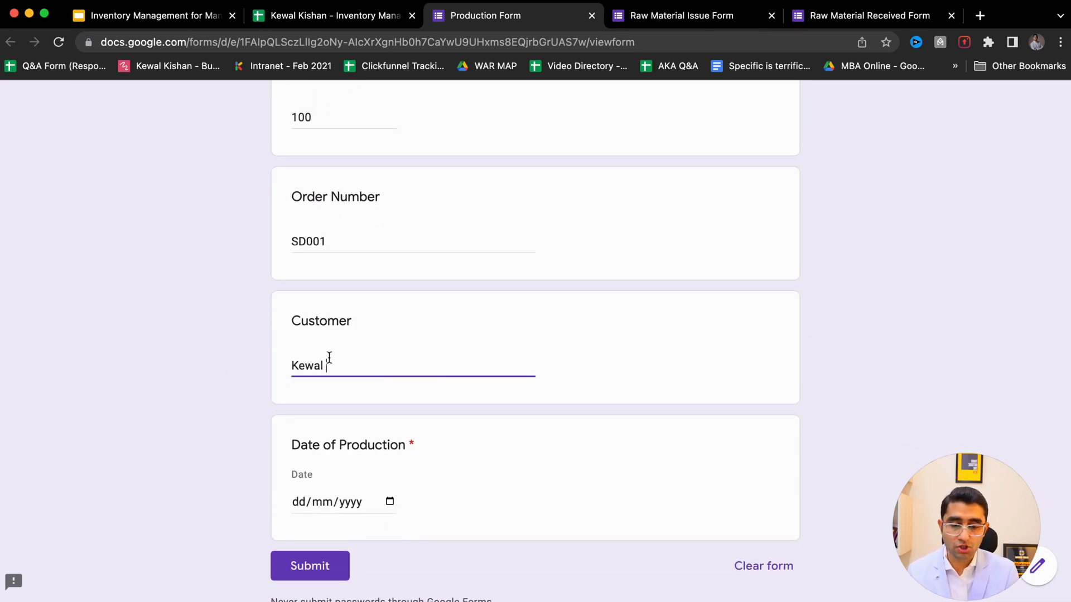
click(389, 501)
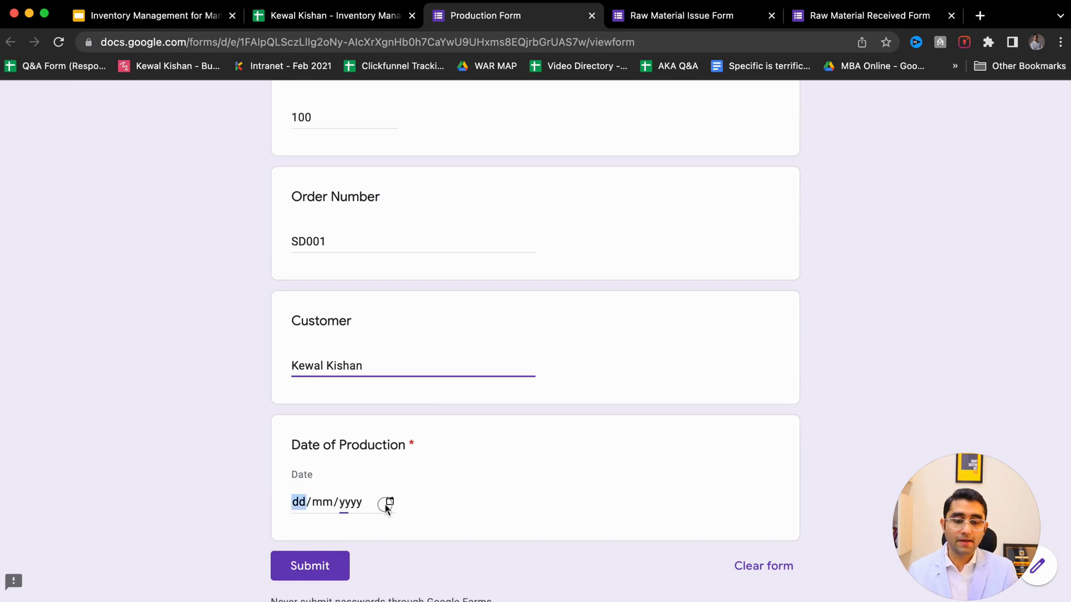
click(407, 402)
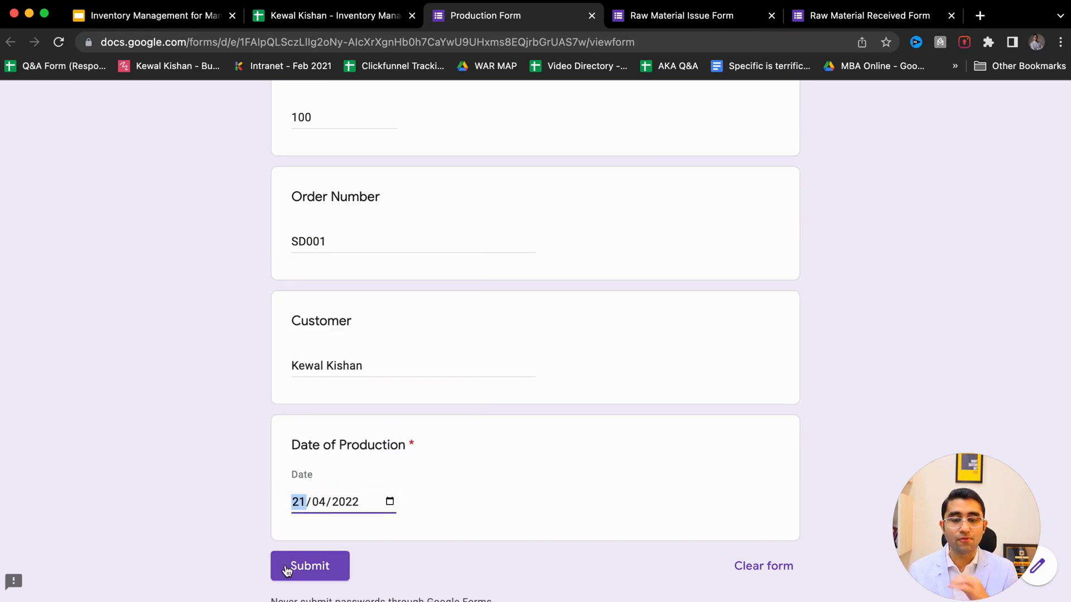
click(287, 569)
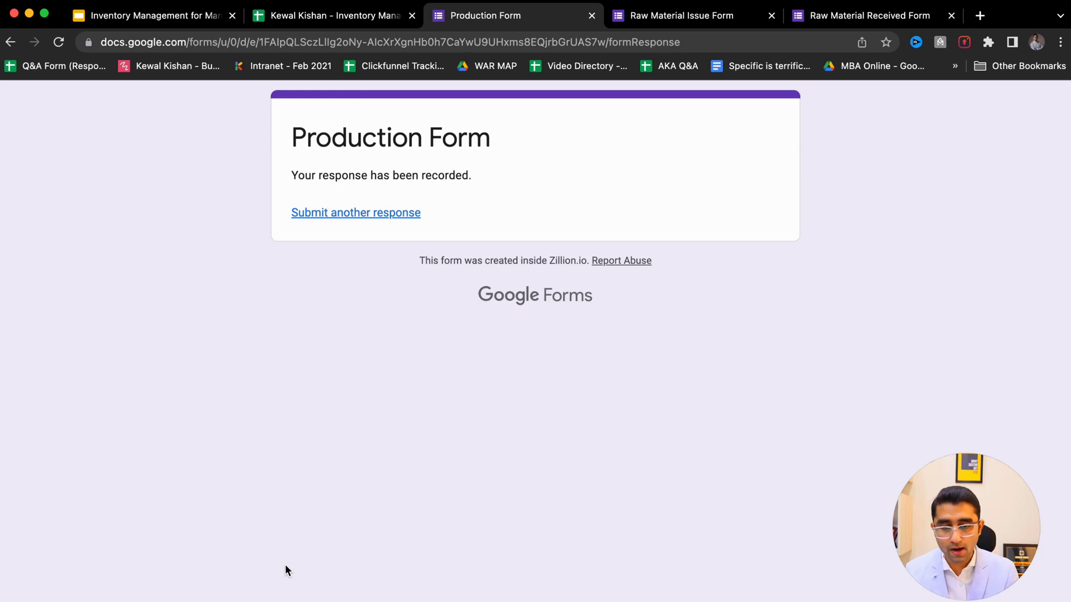
key(super+alt+Left)
- Inspect the new P5 production response in row 4 of Production Master
drag(155, 322, 519, 332)
click(267, 318)
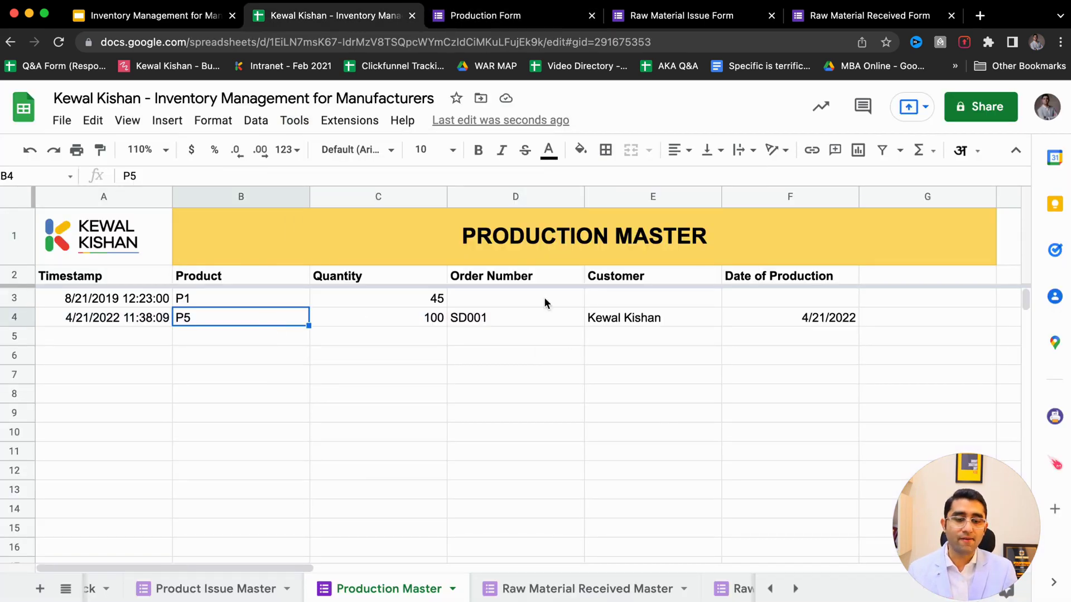
click(625, 322)
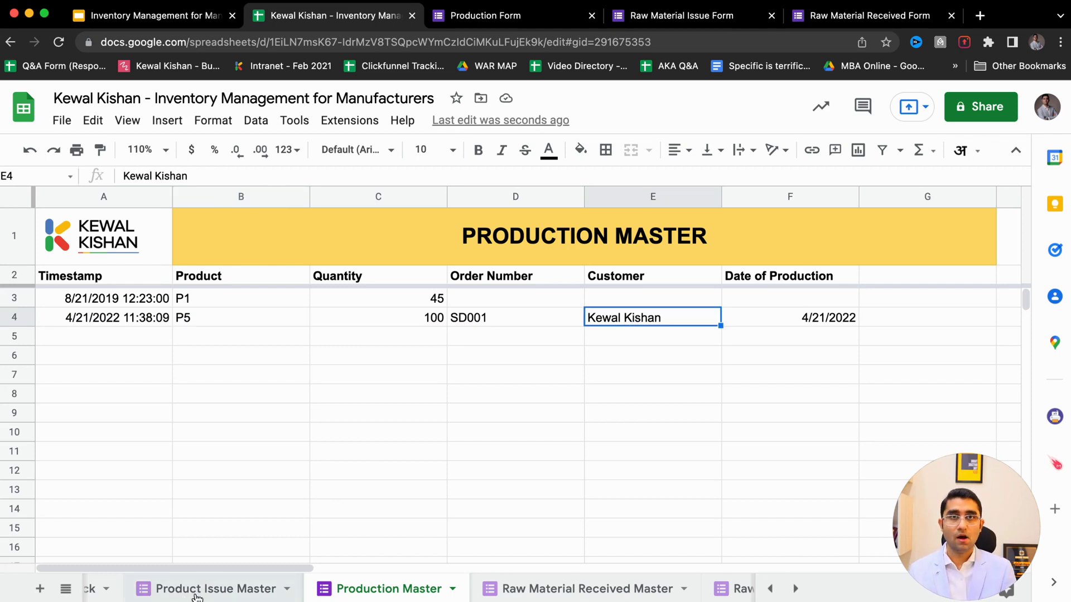
scroll(234, 591, left, 5)
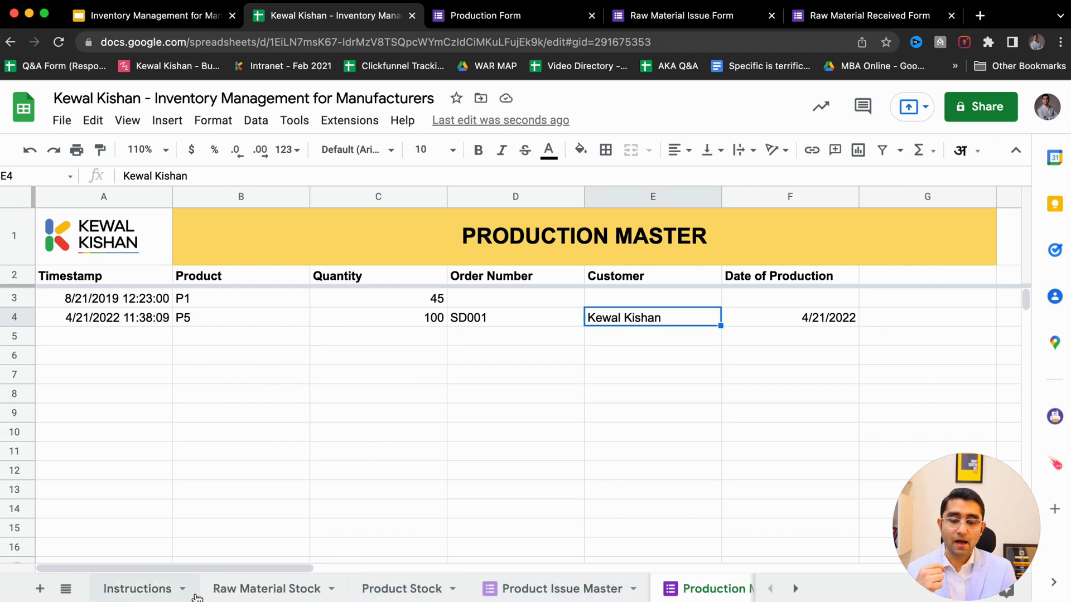
- Open the Product Stock report and review its product, category and unit columns
click(401, 589)
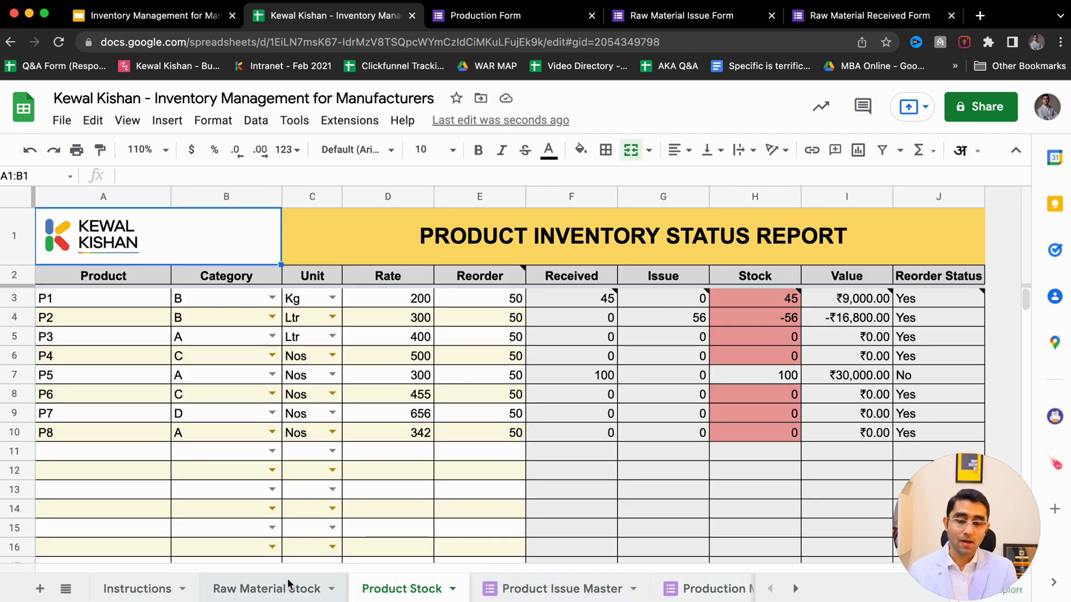
click(267, 590)
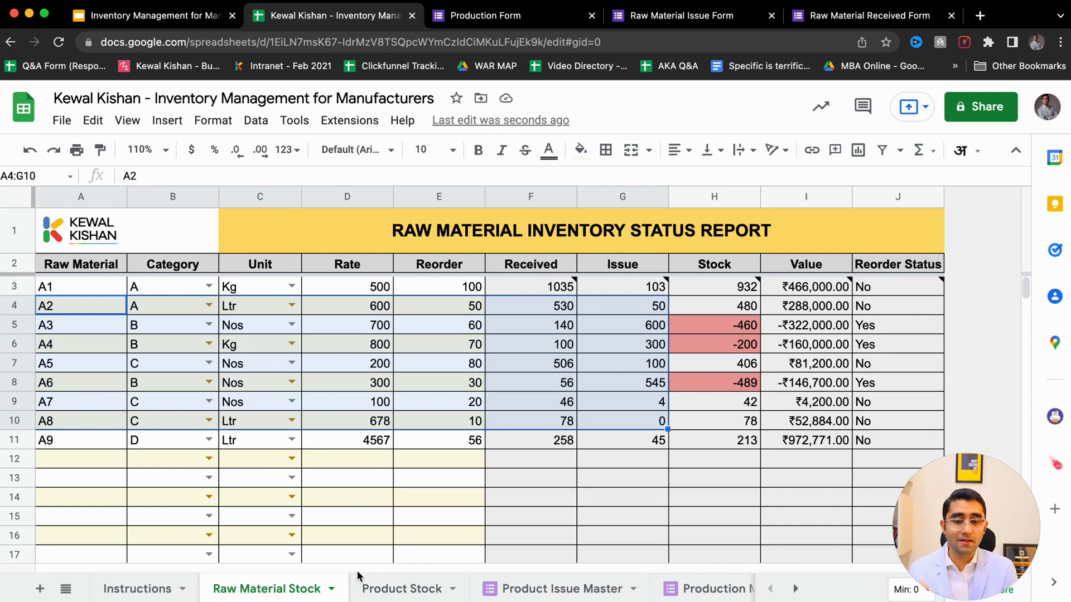
click(389, 590)
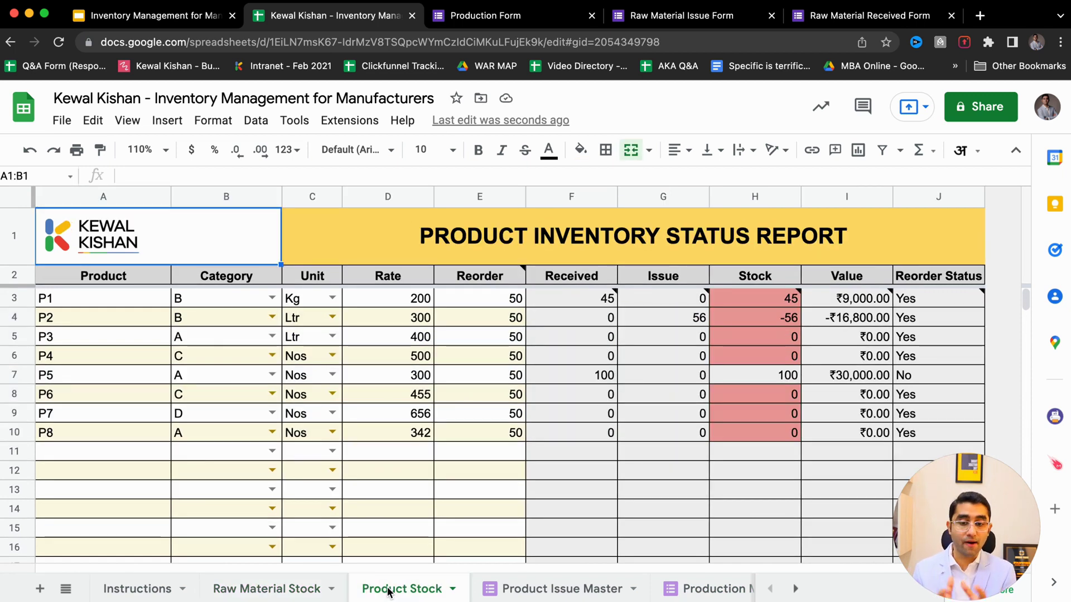
drag(48, 298, 51, 435)
drag(230, 299, 212, 438)
drag(310, 299, 301, 432)
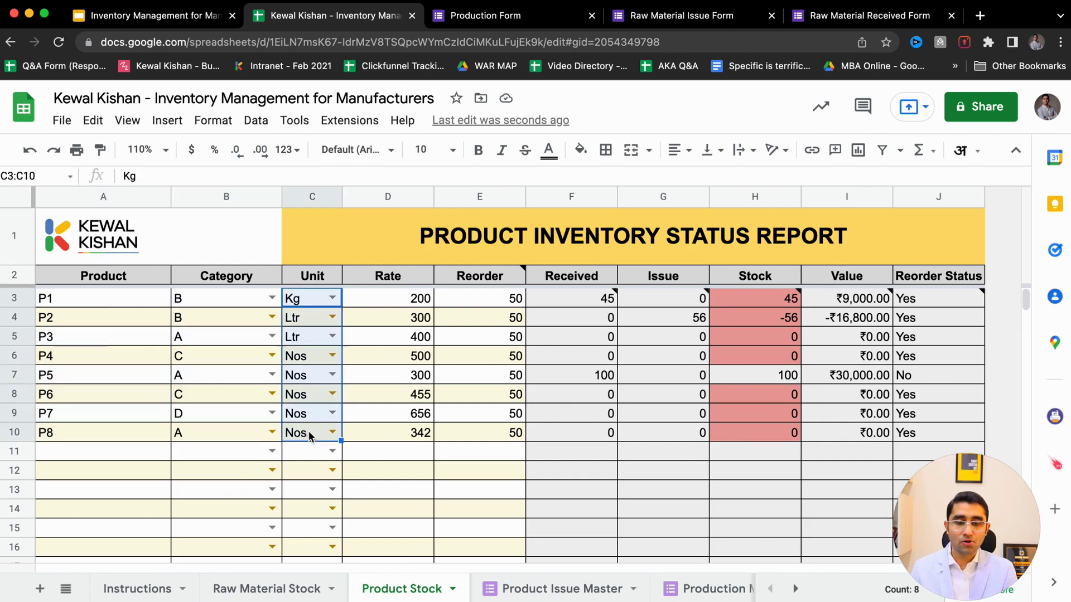
- Check P5's row: reorder level 50, 100 received, 0 issued, 100 in stock
click(65, 375)
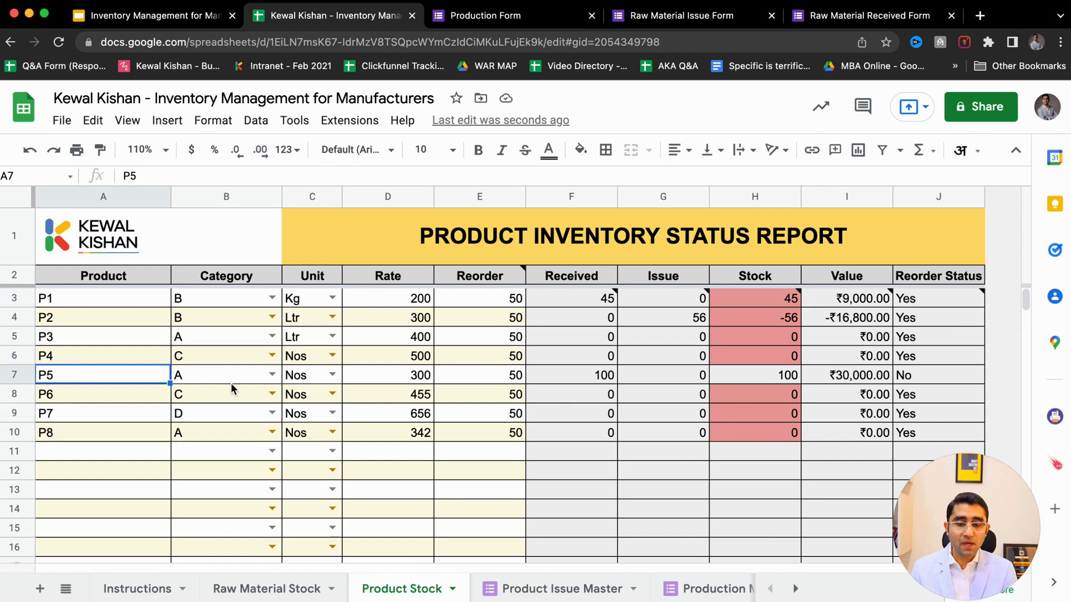
click(480, 383)
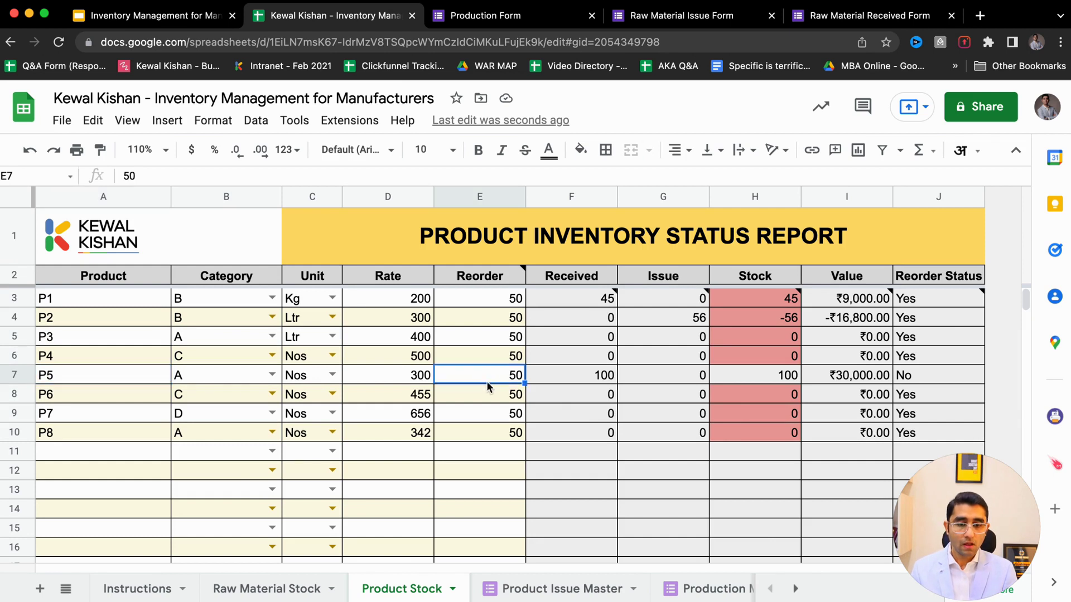
click(595, 382)
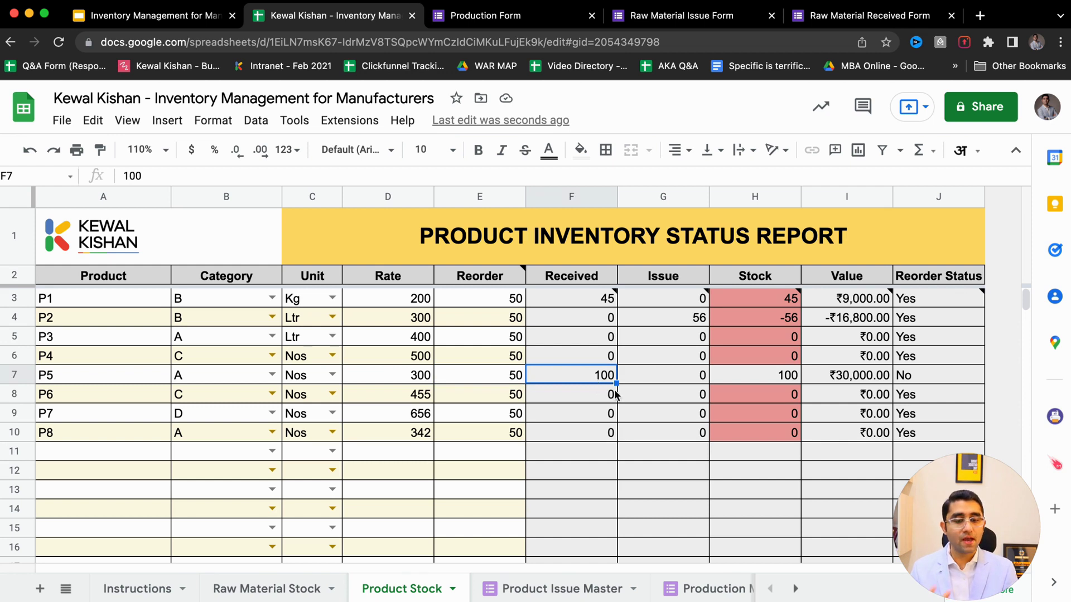
click(678, 384)
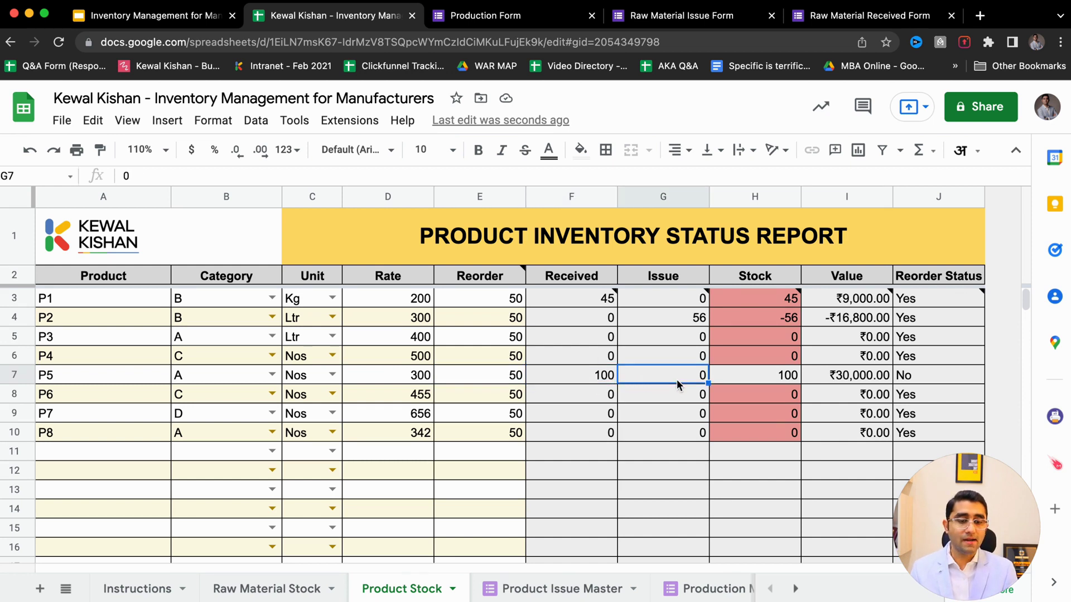
click(768, 382)
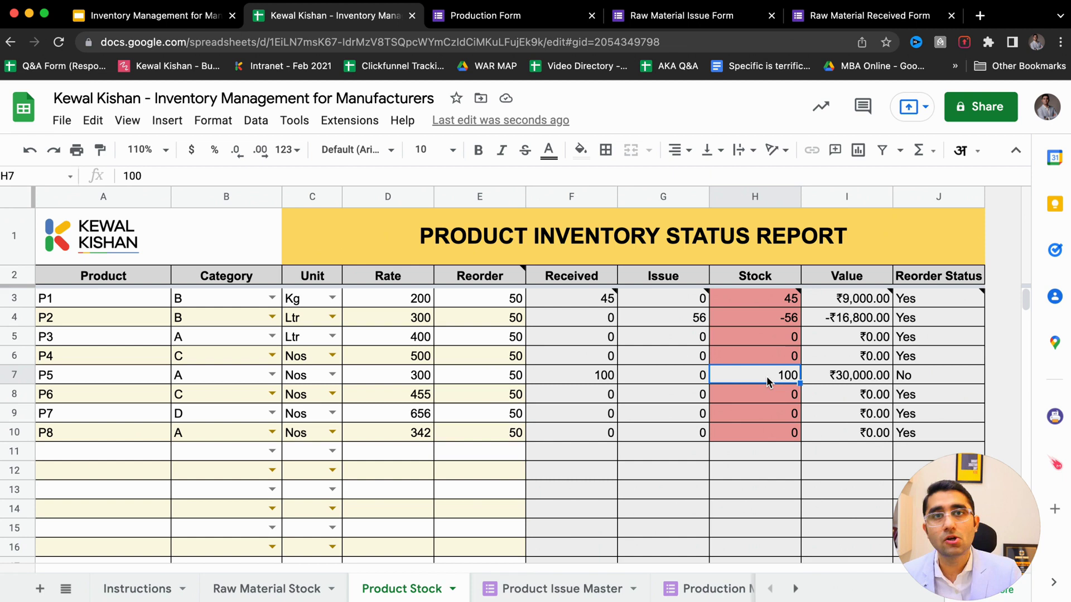
- From the Product Issue Master sheet, open the live Product Dispatch Form via Tools > Manage form
key(ctrl+Tab)
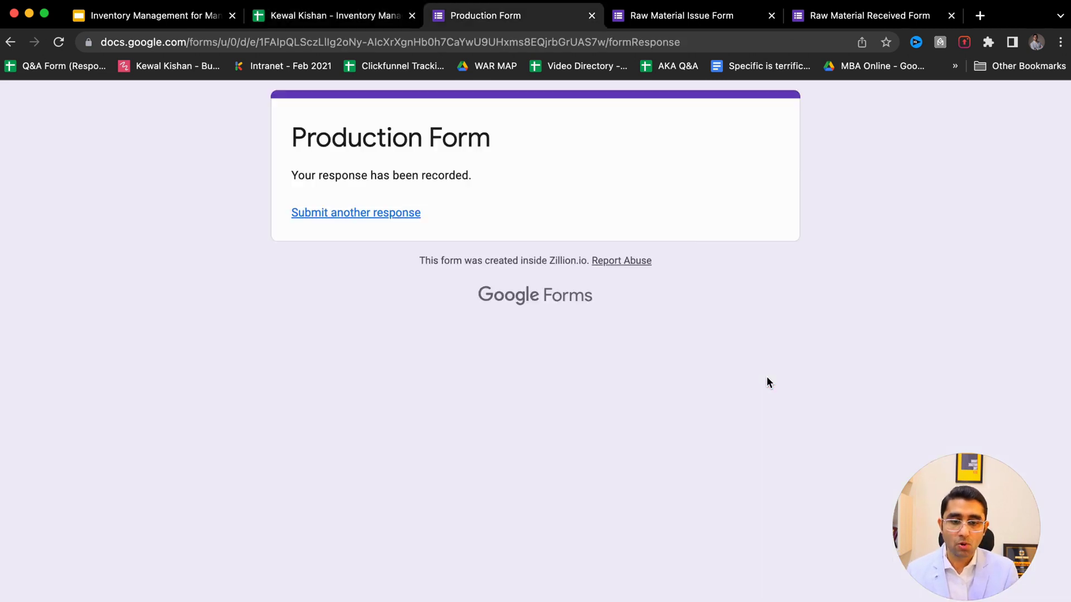
key(ctrl+shift+Tab)
click(539, 592)
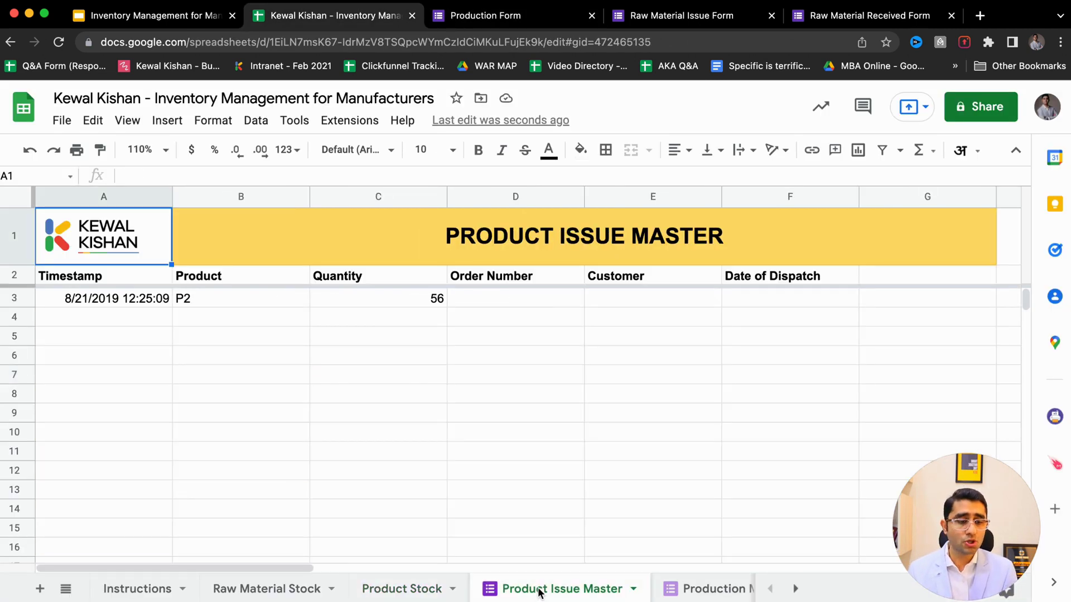
click(294, 121)
click(293, 121)
click(294, 121)
click(350, 120)
mouse_move(383, 178)
click(294, 121)
mouse_move(488, 184)
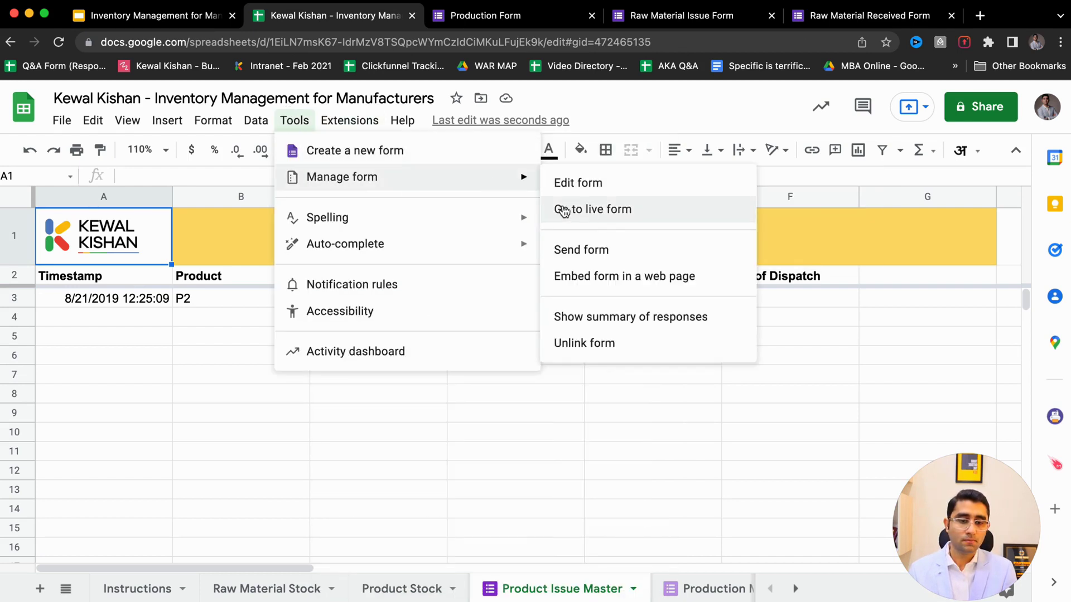
click(616, 215)
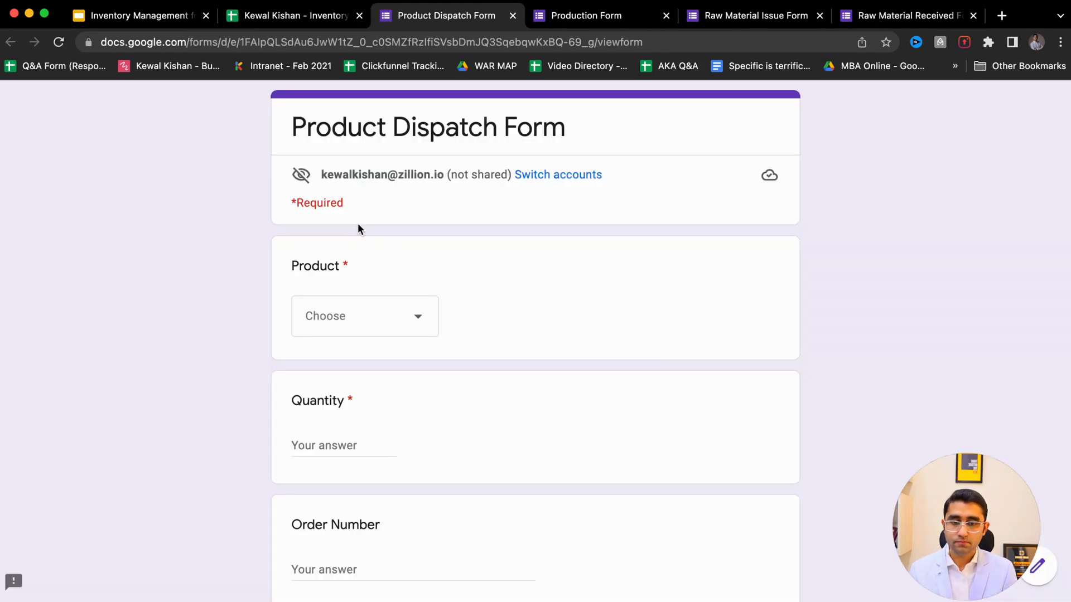
- Fill in product P5, quantity 20 and order number SD001 on the dispatch form
drag(316, 128, 510, 148)
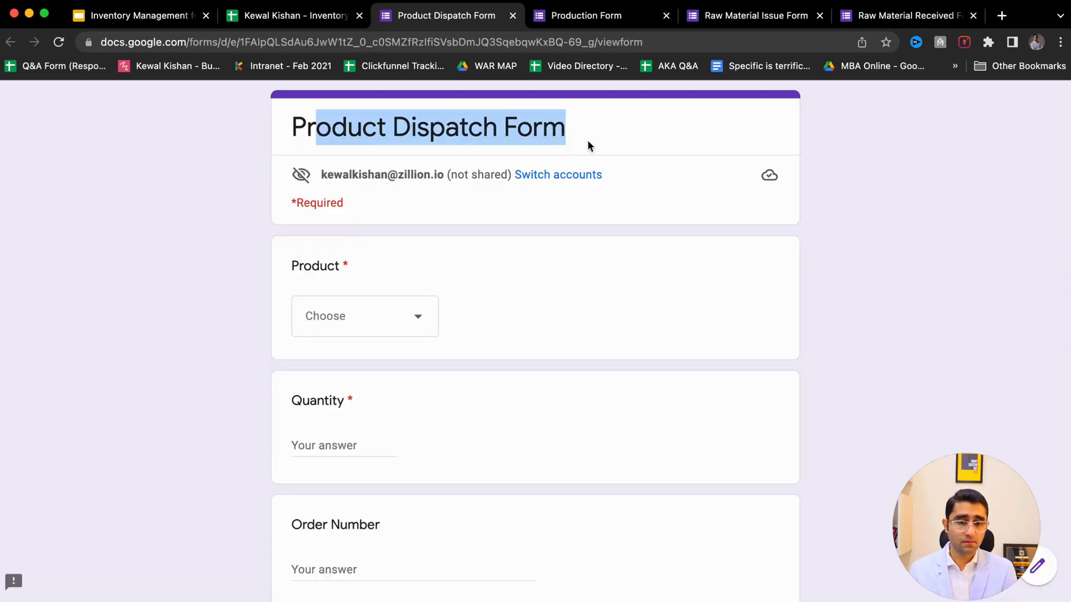
click(433, 323)
click(338, 445)
click(332, 444)
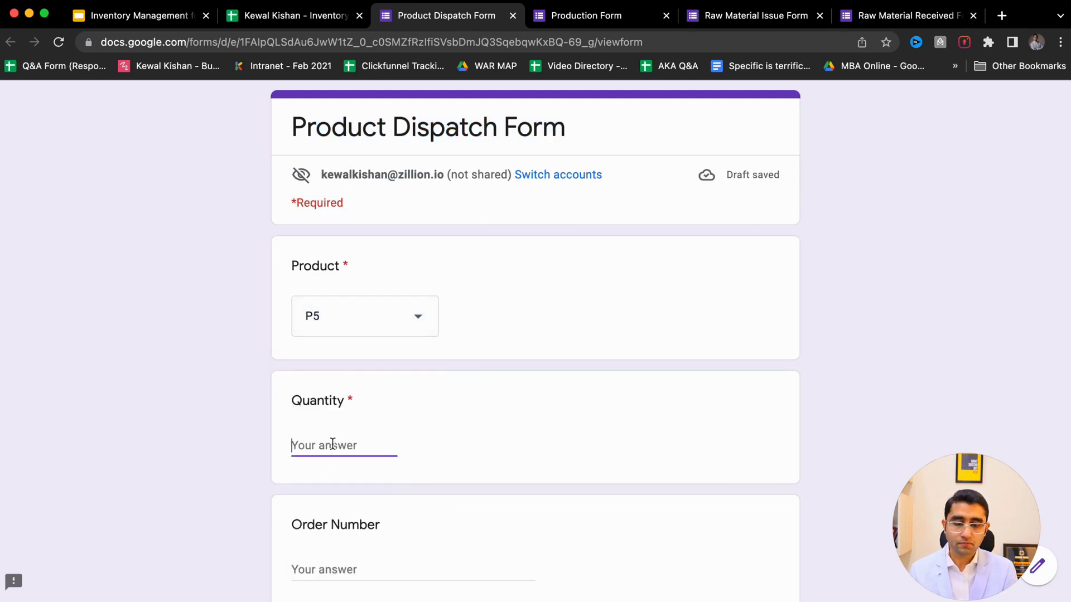
text(20)
scroll(332, 444, down, 3)
click(312, 407)
text(SD001)
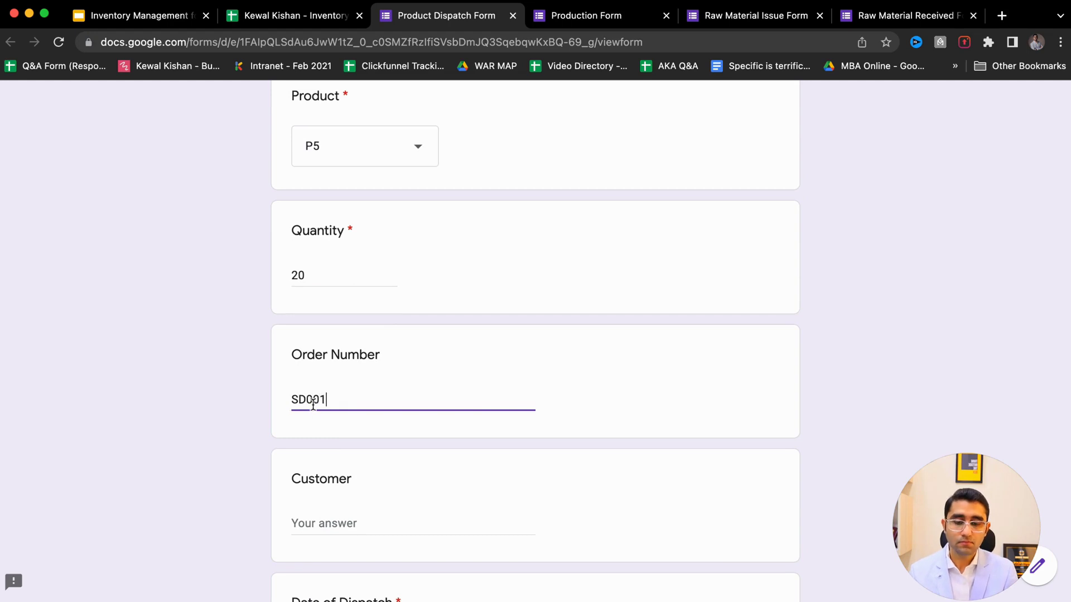
- Add the customer's name, set the dispatch date to 21/04/2022, and submit
scroll(313, 406, down, 3)
key(Tab)
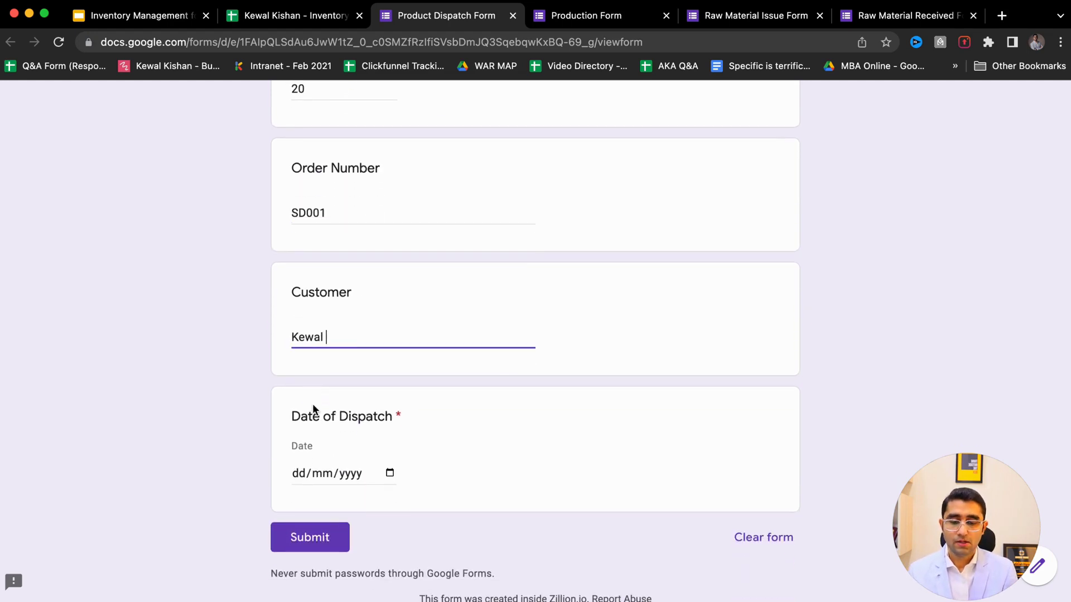
scroll(180, 436, up, 10)
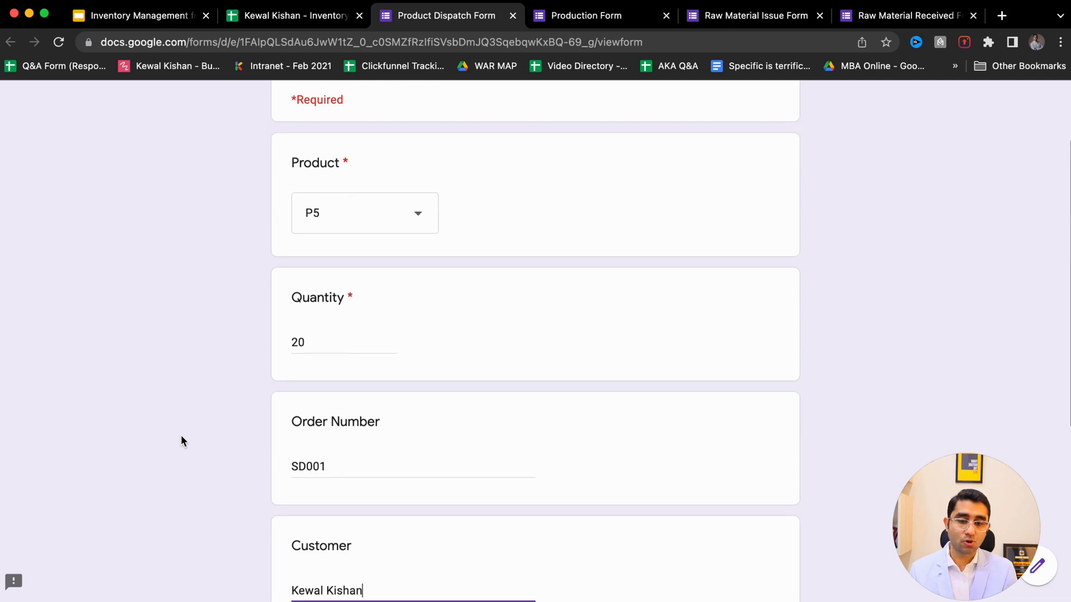
scroll(181, 435, down, 8)
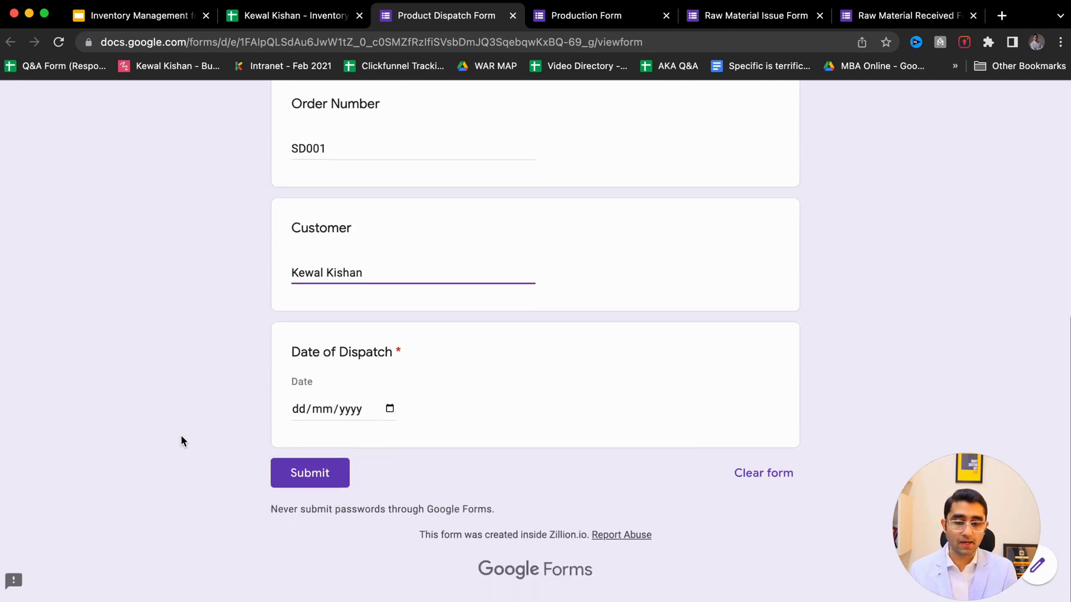
click(389, 410)
click(407, 315)
click(297, 476)
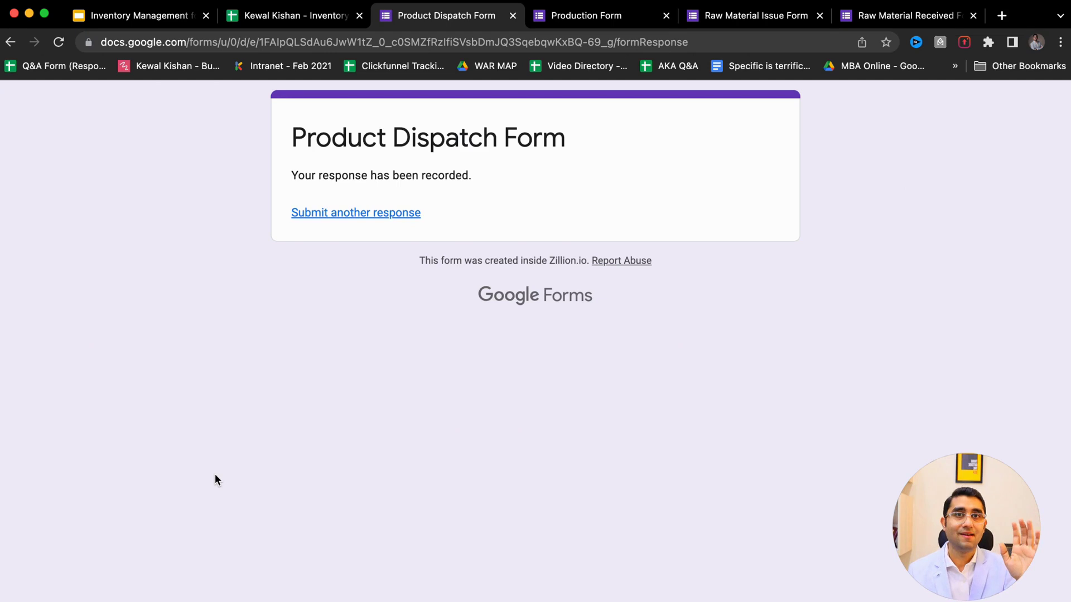
- Verify the new P5 dispatch of 20 for SD001 appears in row 4 of Product Issue Master
key(ctrl+shift+Tab)
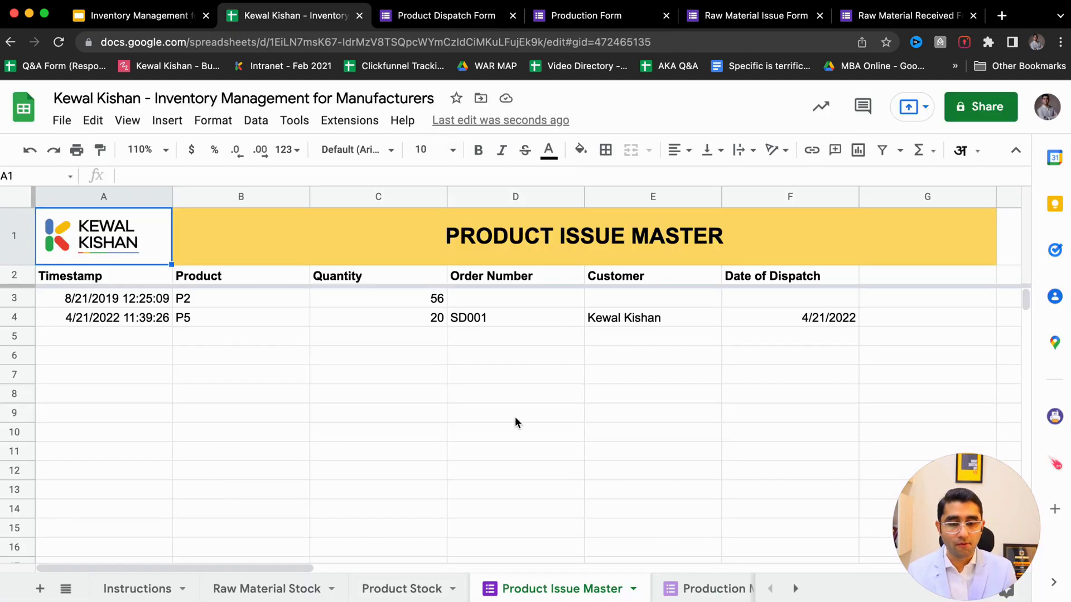
click(215, 318)
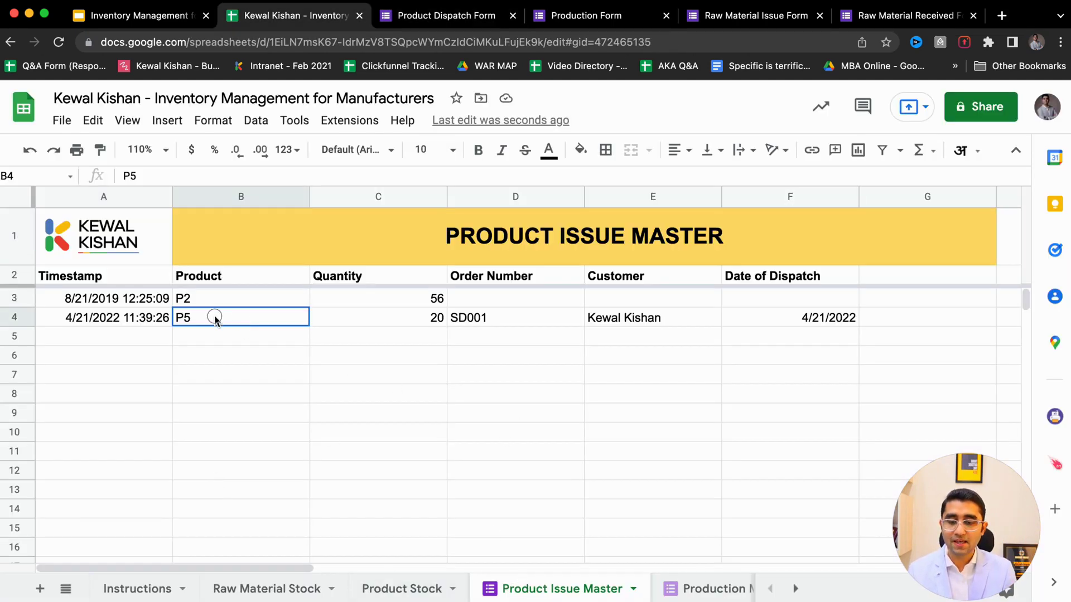
drag(215, 318, 480, 318)
click(711, 589)
drag(370, 318, 502, 327)
click(419, 588)
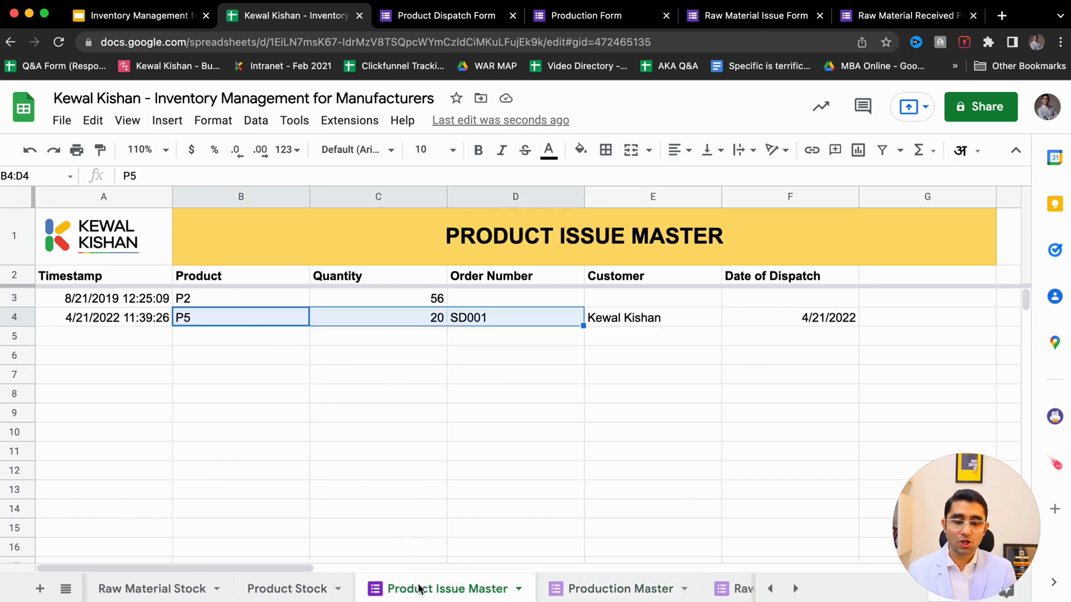
drag(423, 325, 545, 325)
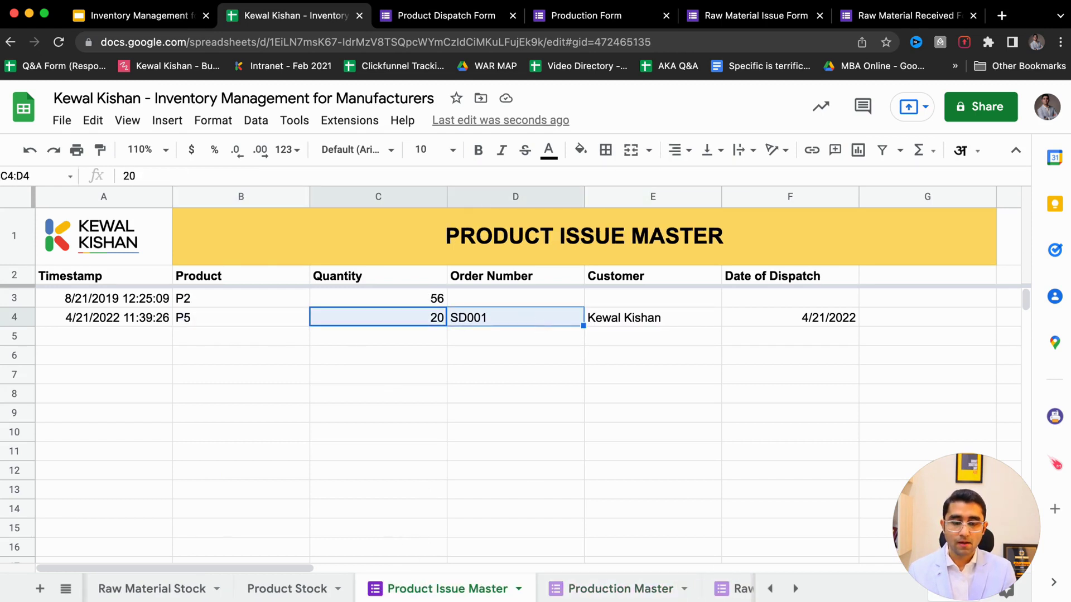
- In Product Stock, confirm P5 shows 100 received, 20 issued and 80 in stock
click(294, 593)
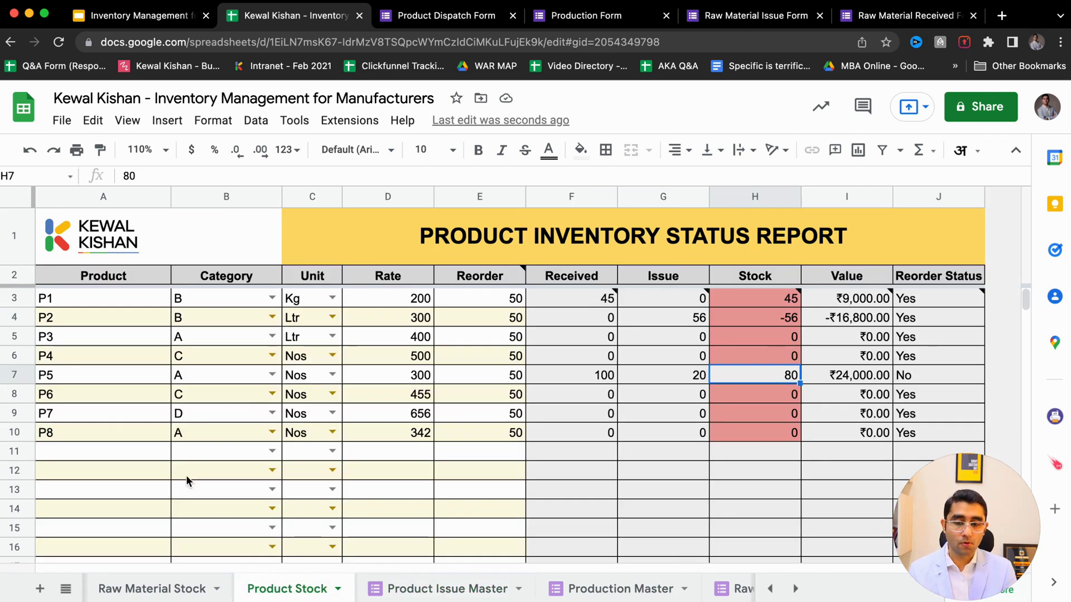
click(93, 376)
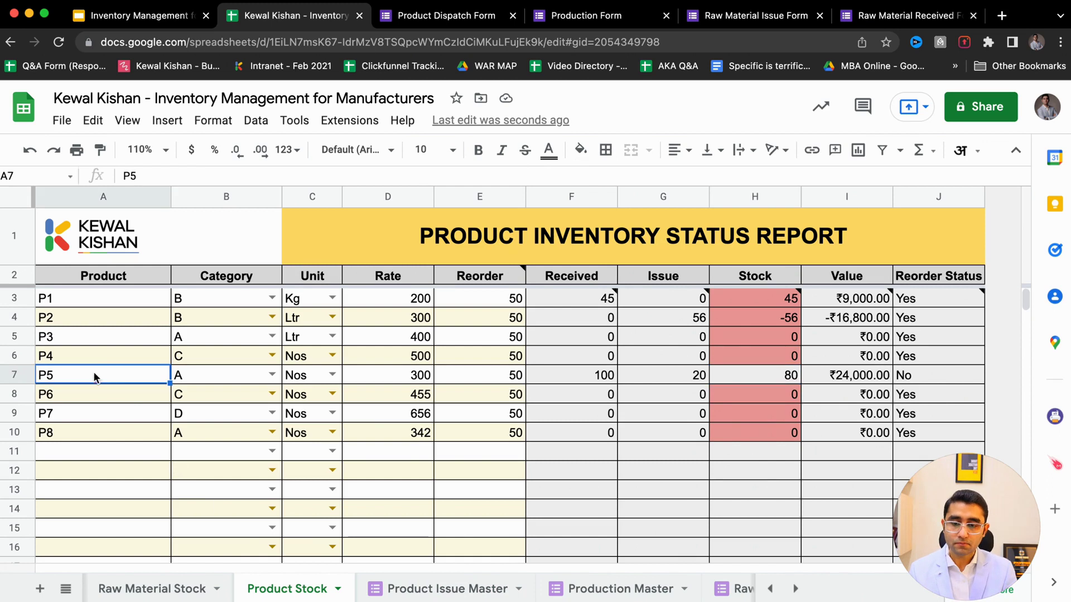
click(596, 381)
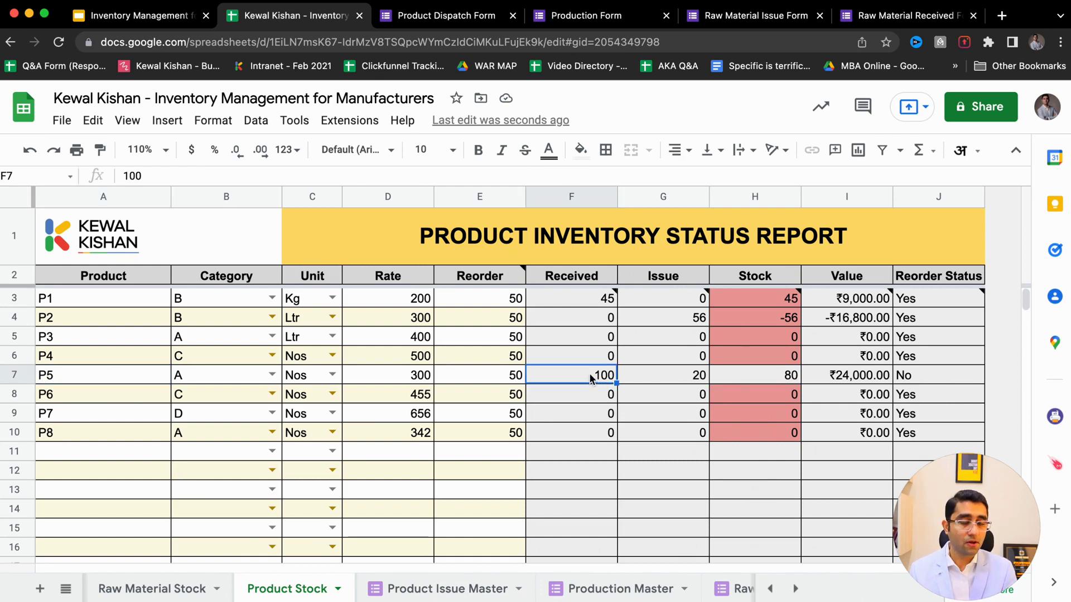
click(649, 378)
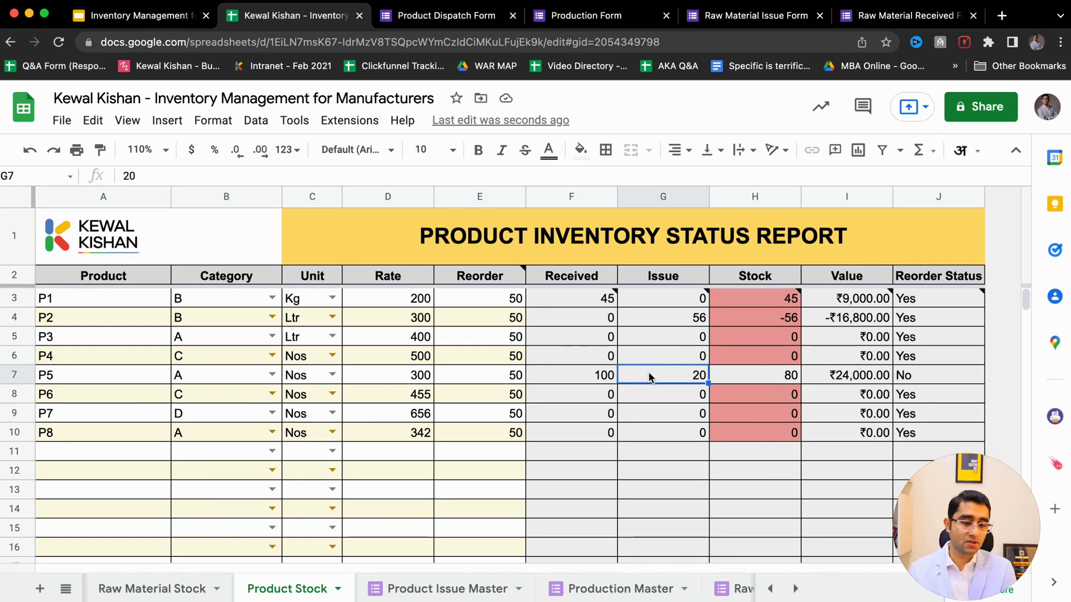
click(765, 382)
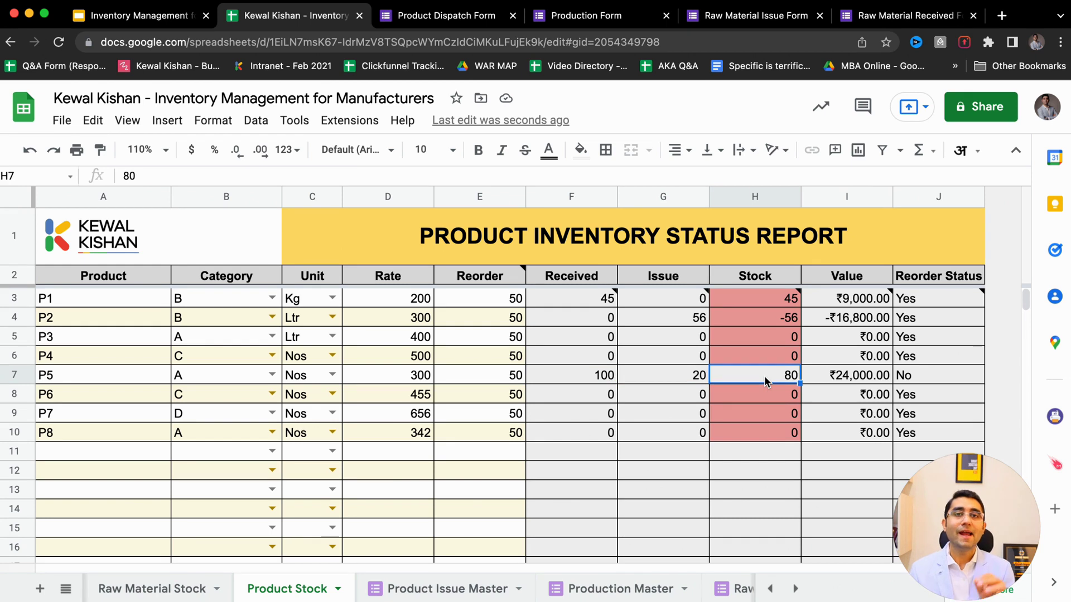